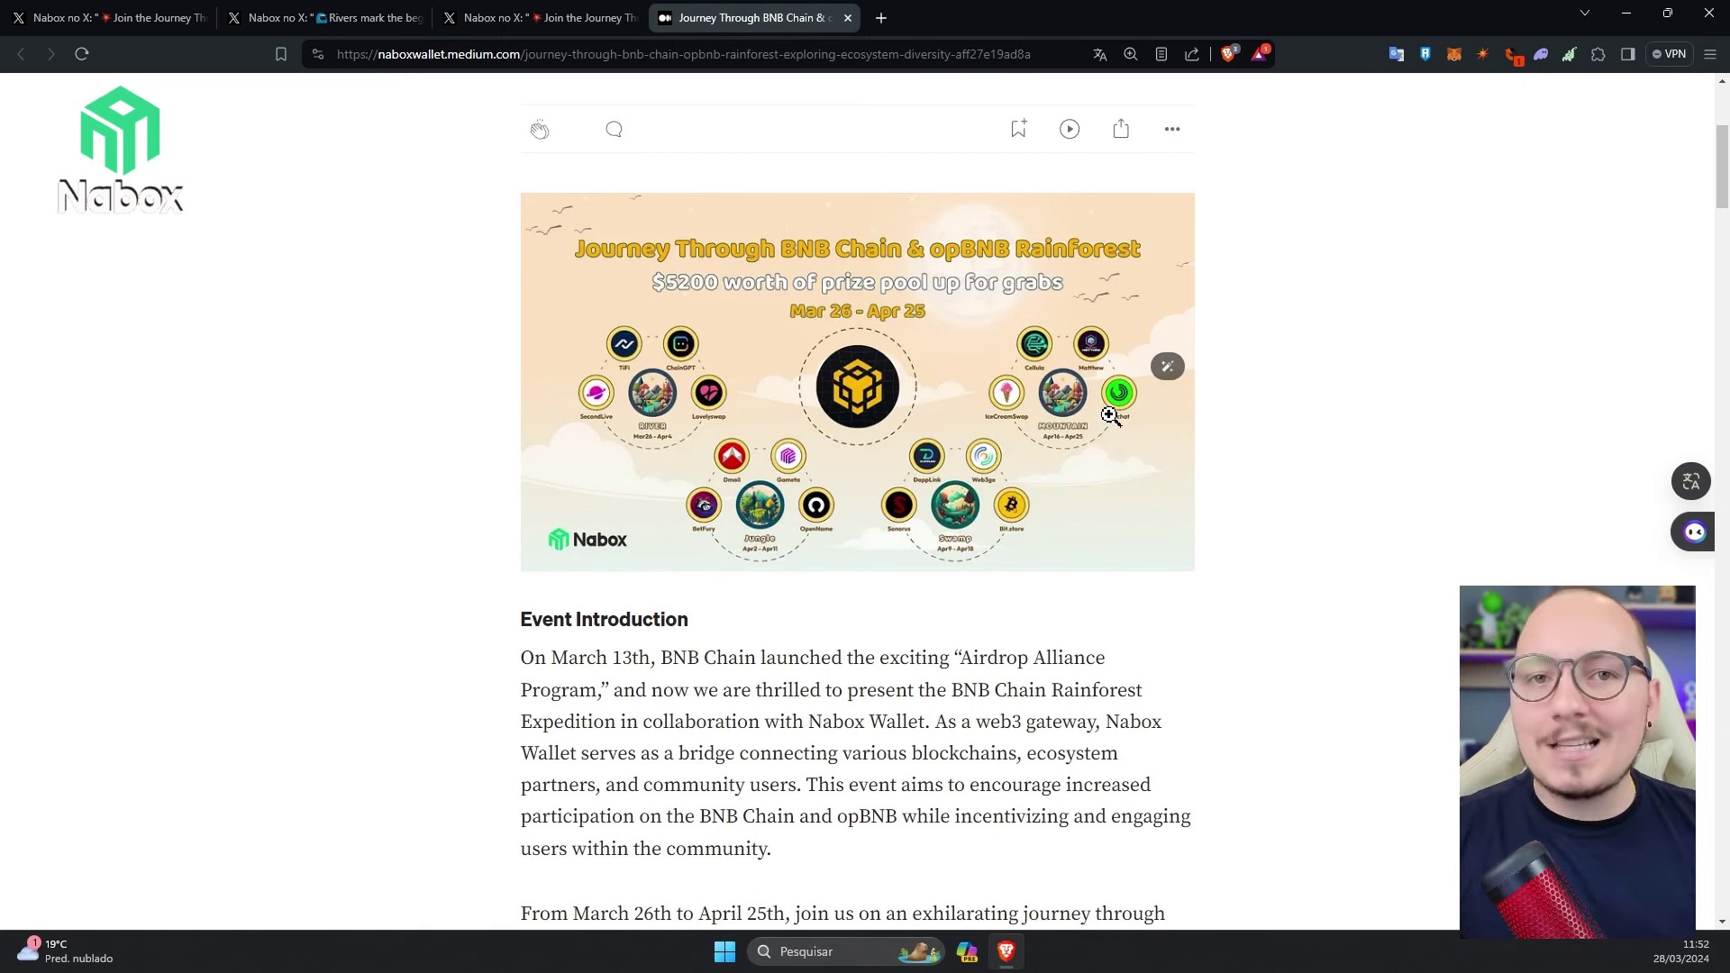
Step: Scroll the Medium article down to the phase Calendar table and the TaskOn Event Links
{"action": "scroll", "coordinate": [1111, 415], "scroll_direction": "down", "scroll_amount": 10}
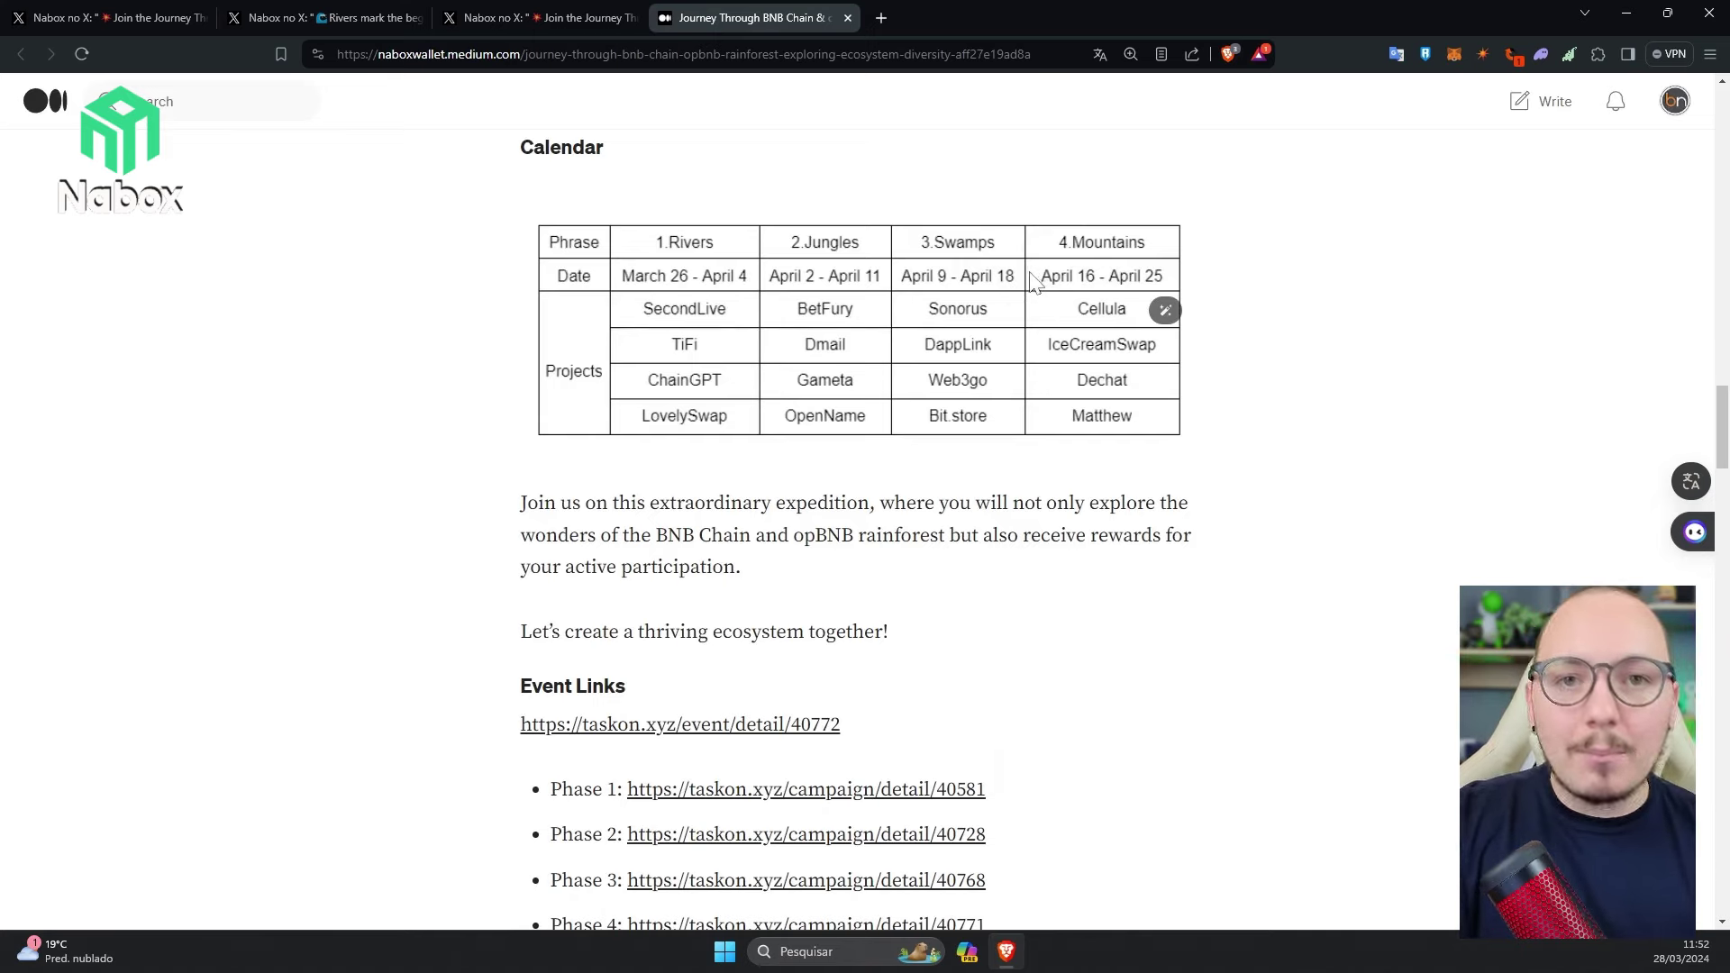
{"action": "scroll", "coordinate": [1034, 281], "scroll_direction": "down", "scroll_amount": 1}
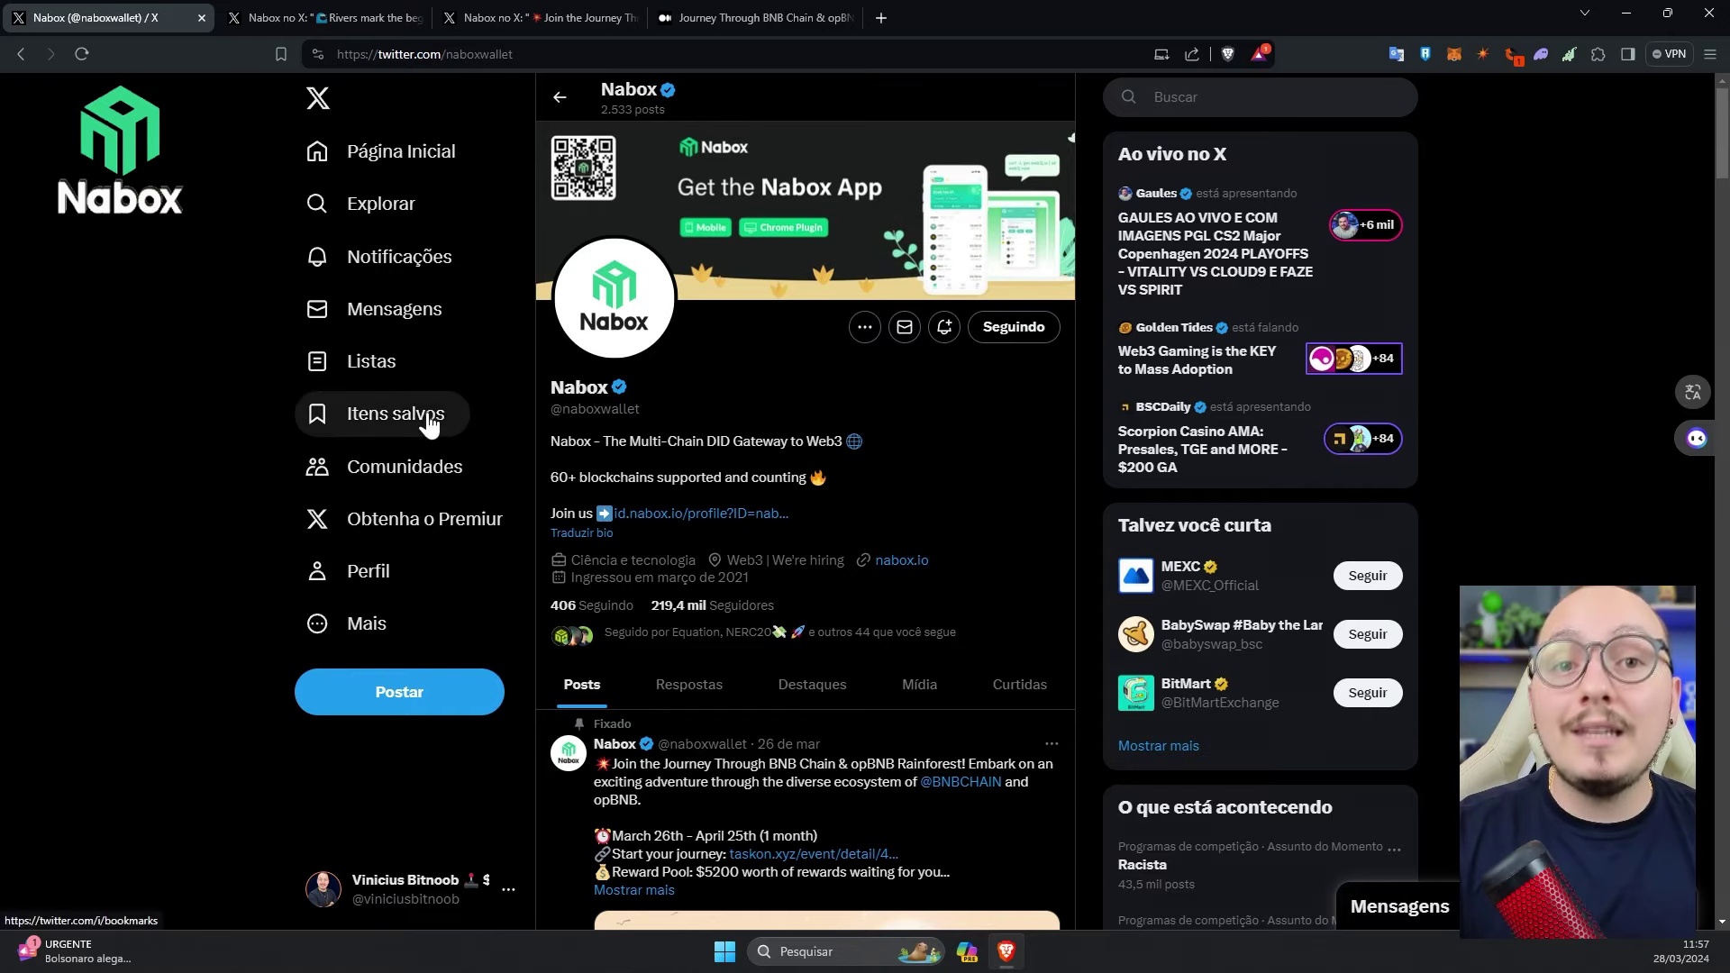
Step: Scroll Nabox's X profile down to the pinned BNB Chain & opBNB Rainforest post
{"action": "scroll", "coordinate": [615, 139], "scroll_direction": "down", "scroll_amount": 2}
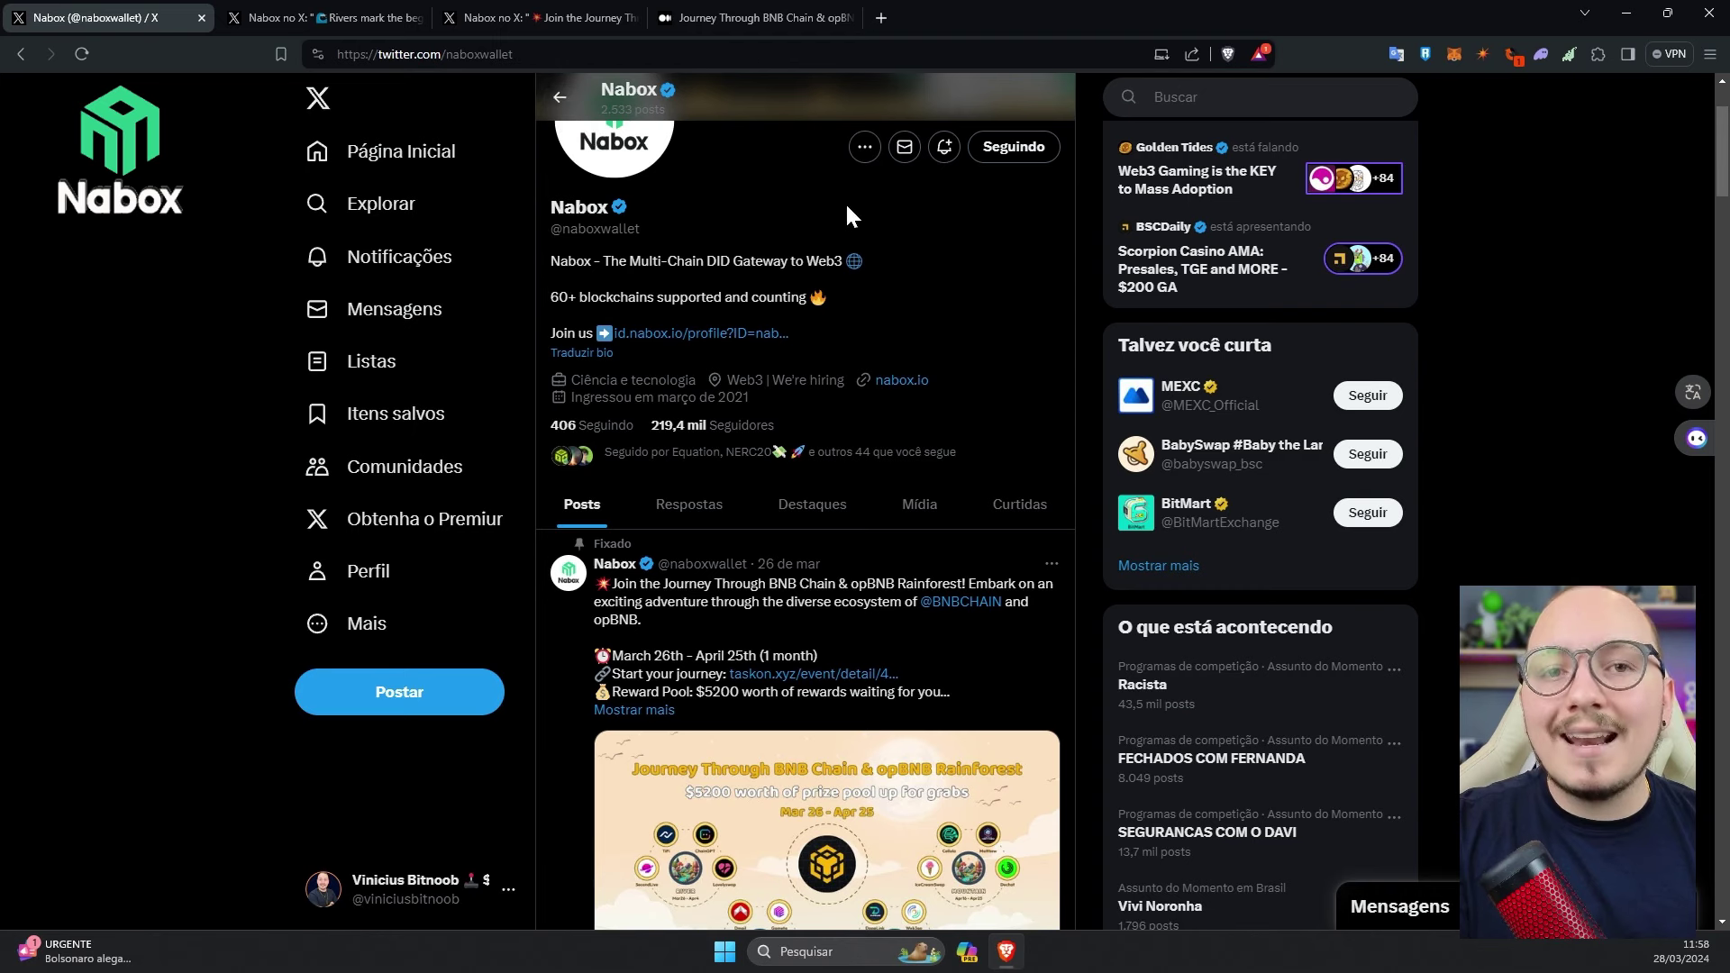
{"action": "scroll", "coordinate": [842, 410], "scroll_direction": "down", "scroll_amount": 1}
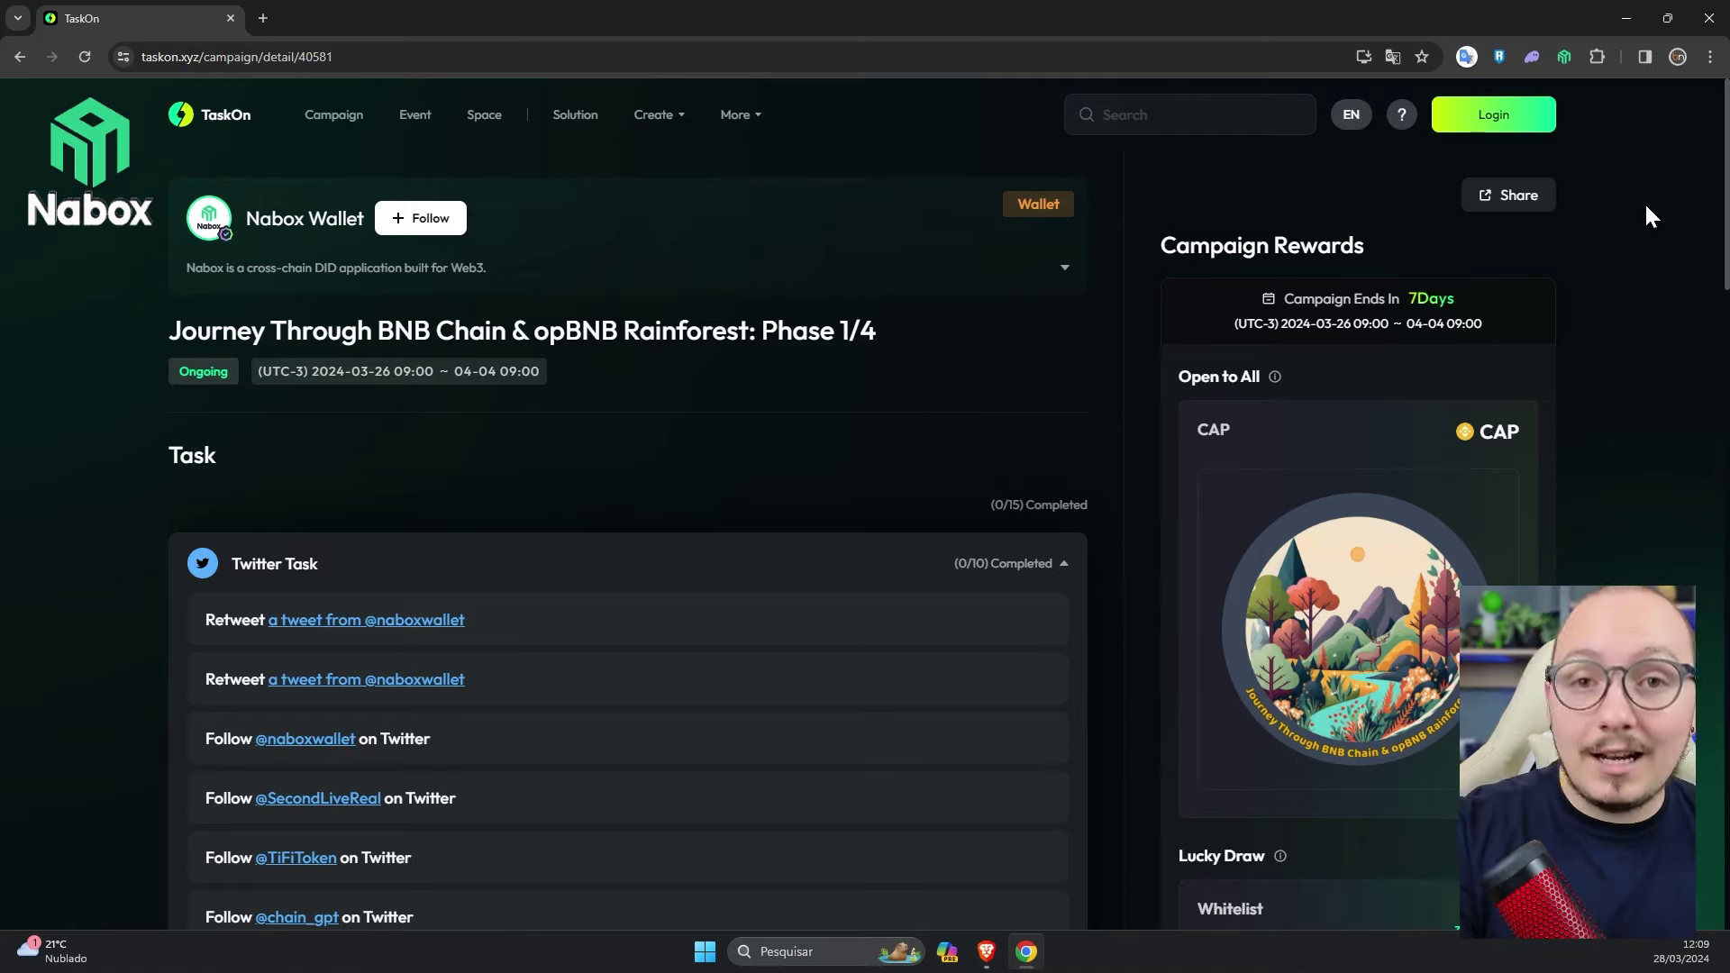
{"action": "left_click", "coordinate": [1564, 60]}
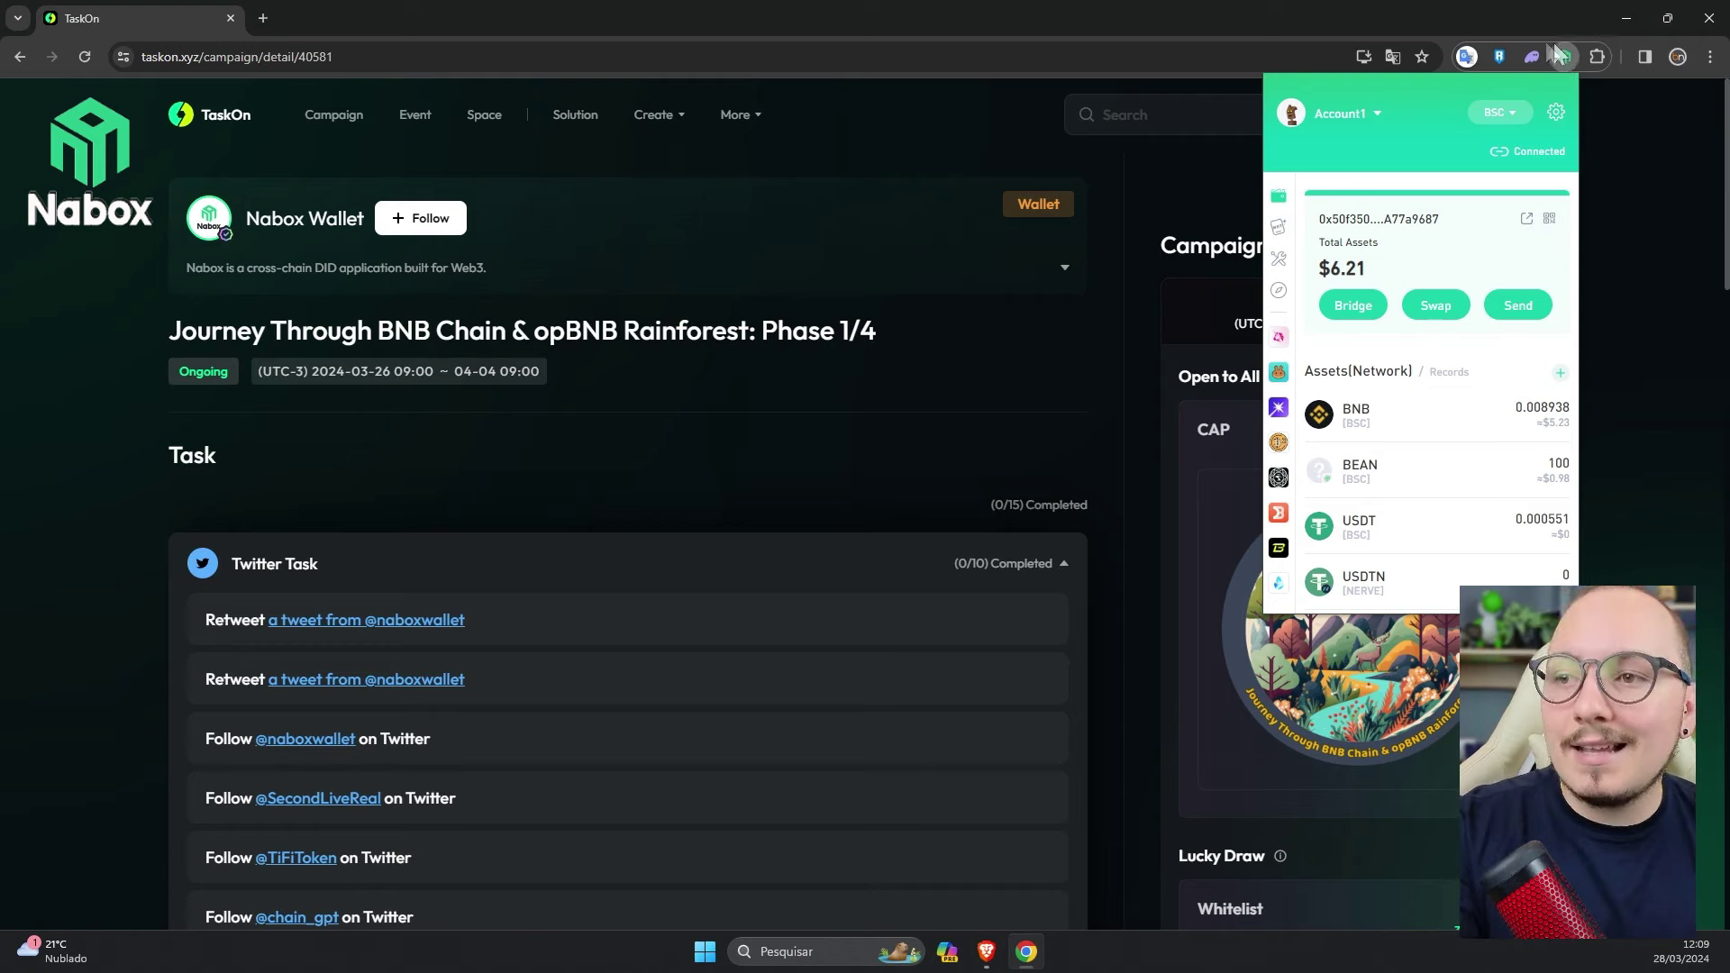
{"action": "left_click", "coordinate": [1556, 115]}
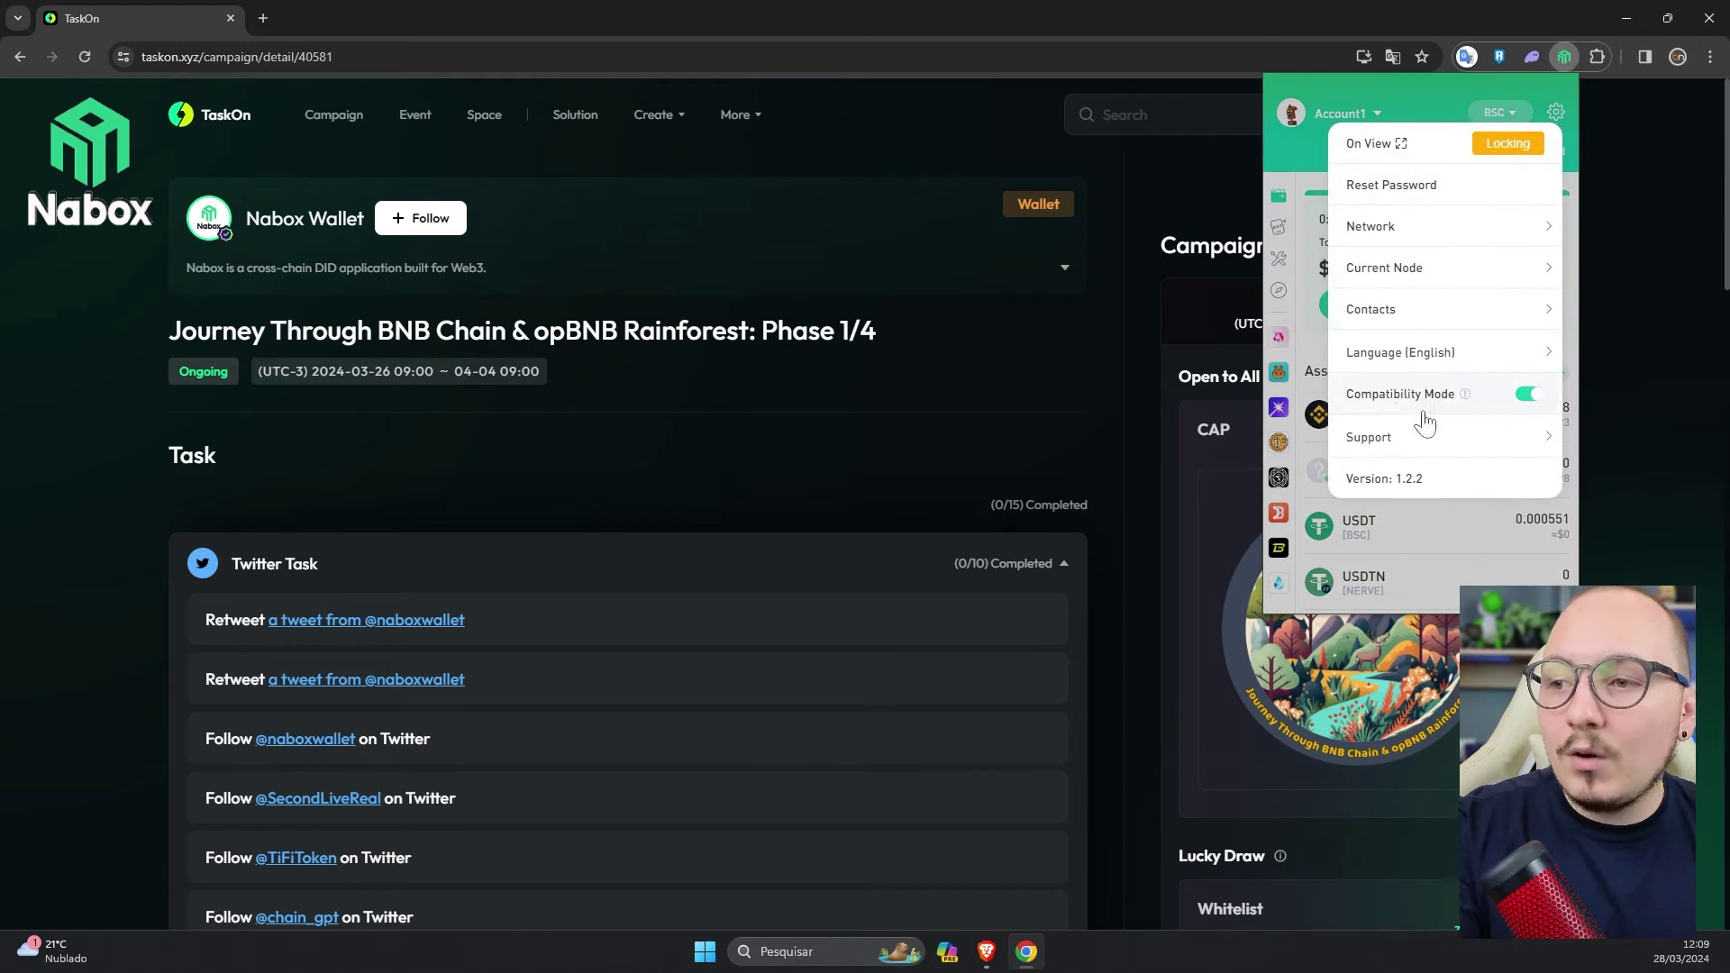
{"action": "mouse_move", "coordinate": [1453, 407]}
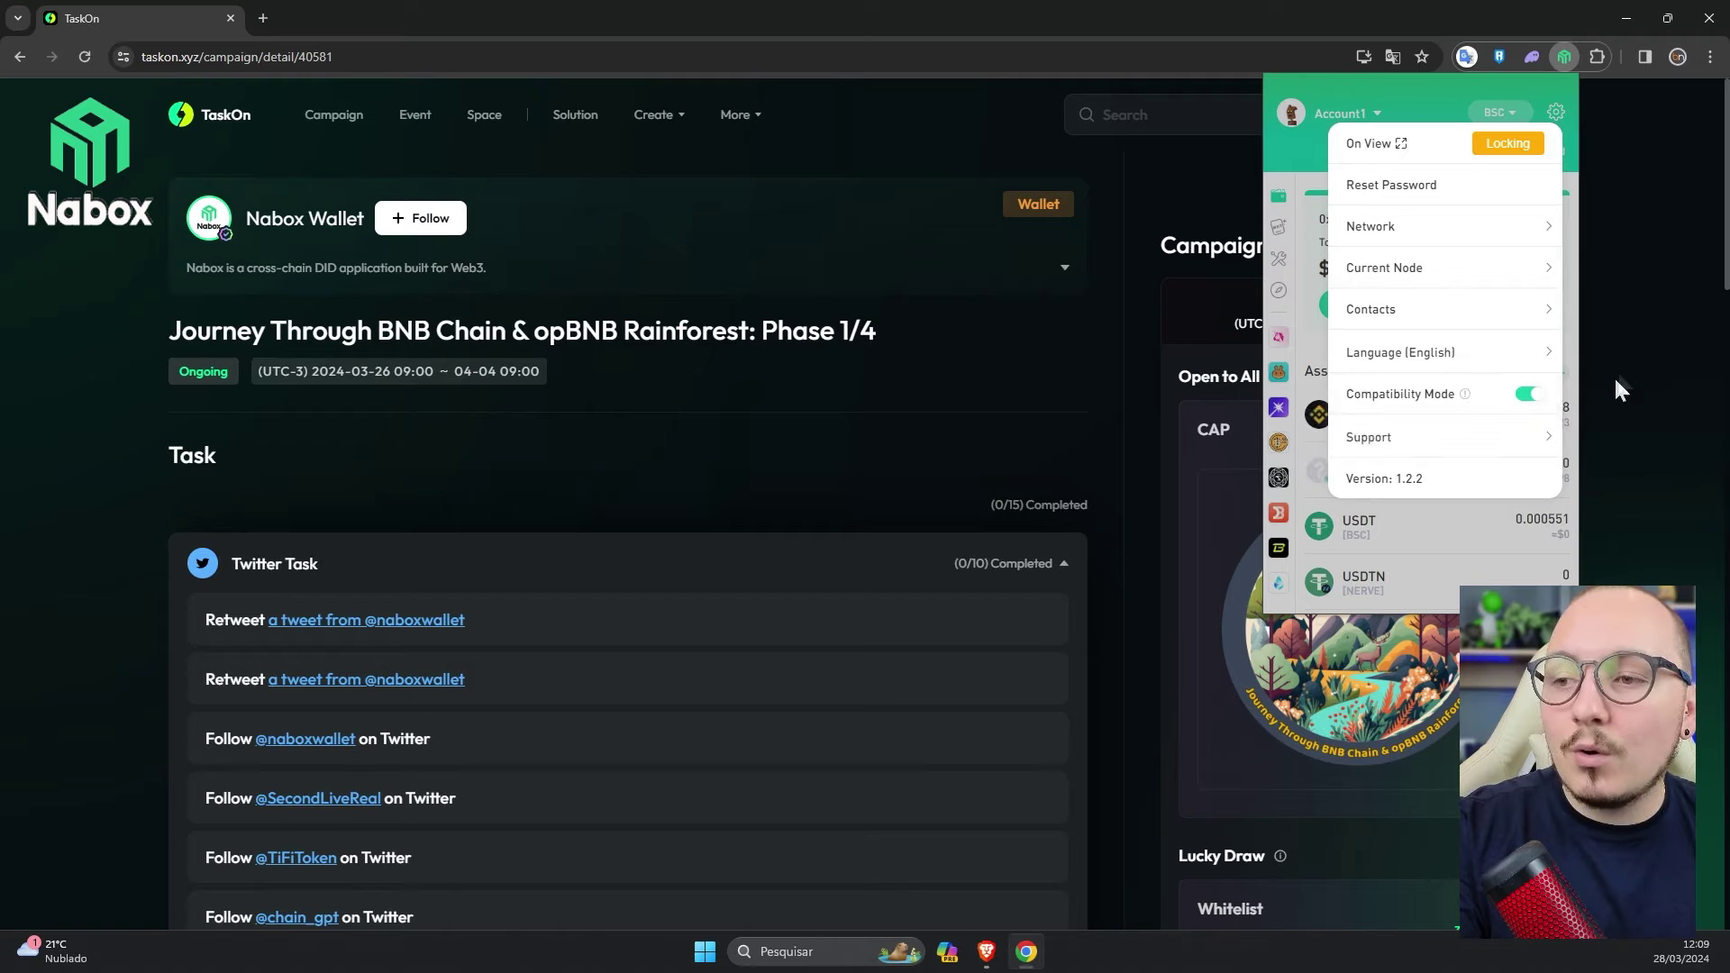
{"action": "left_click", "coordinate": [1637, 337]}
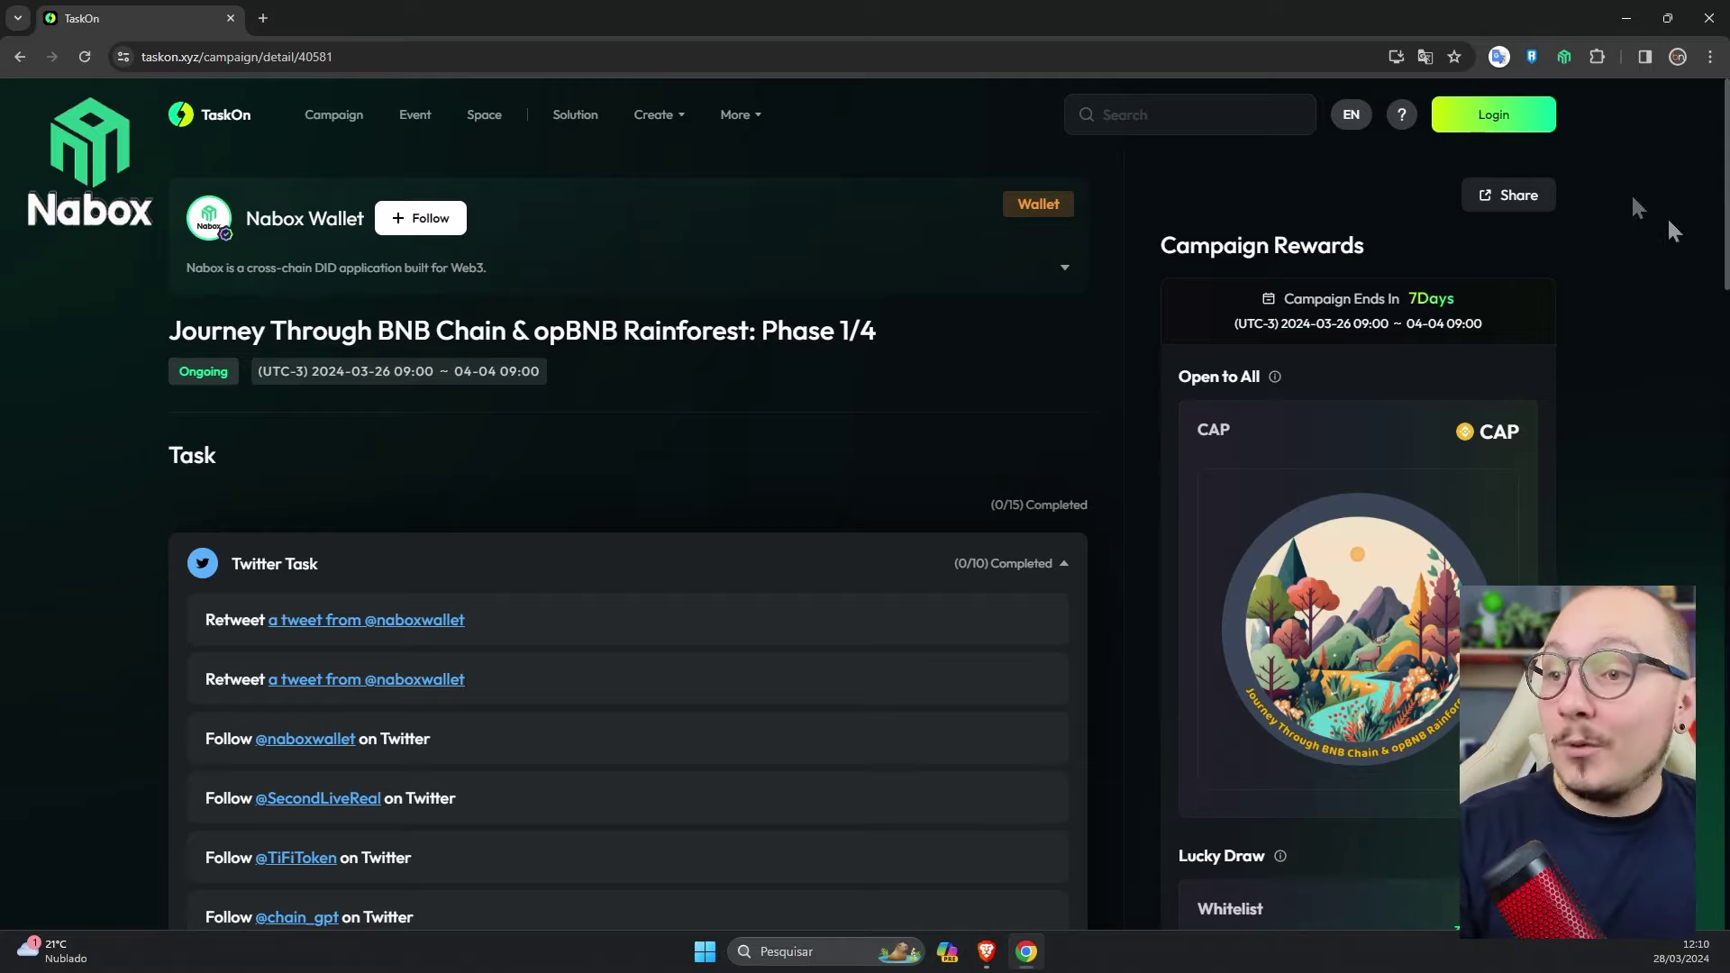
{"action": "left_click", "coordinate": [1489, 128]}
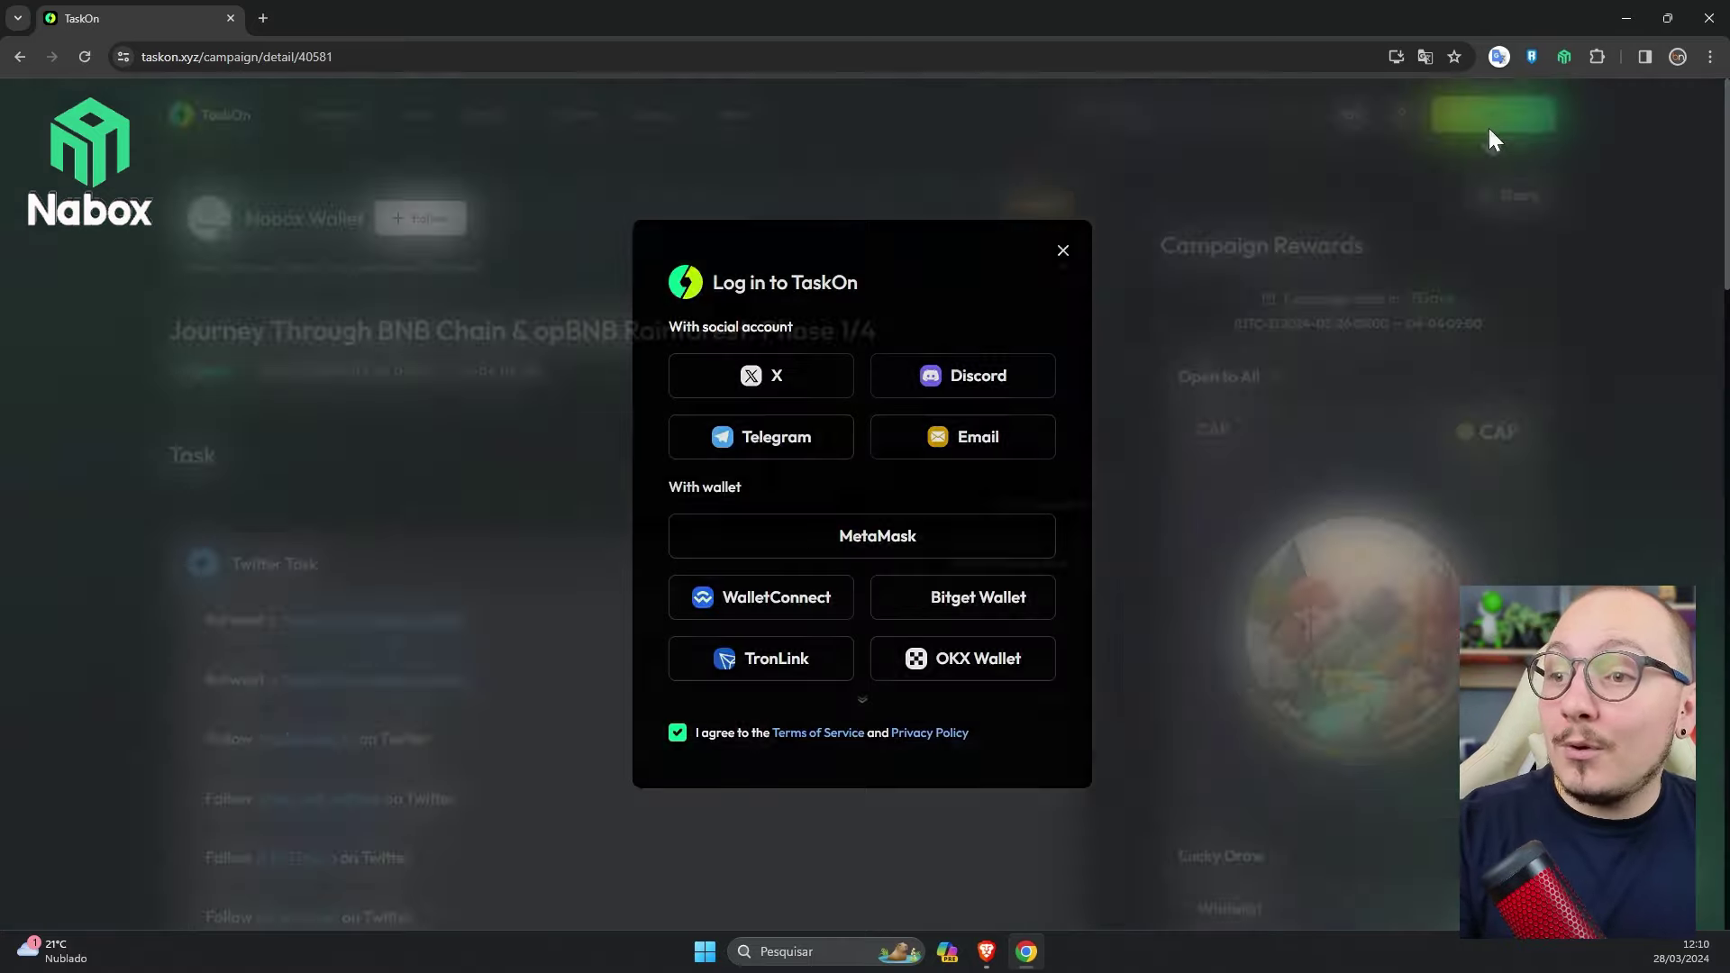
Step: Sign in to TaskOn with MetaMask and approve the Nabox signature request
{"action": "left_click", "coordinate": [944, 532]}
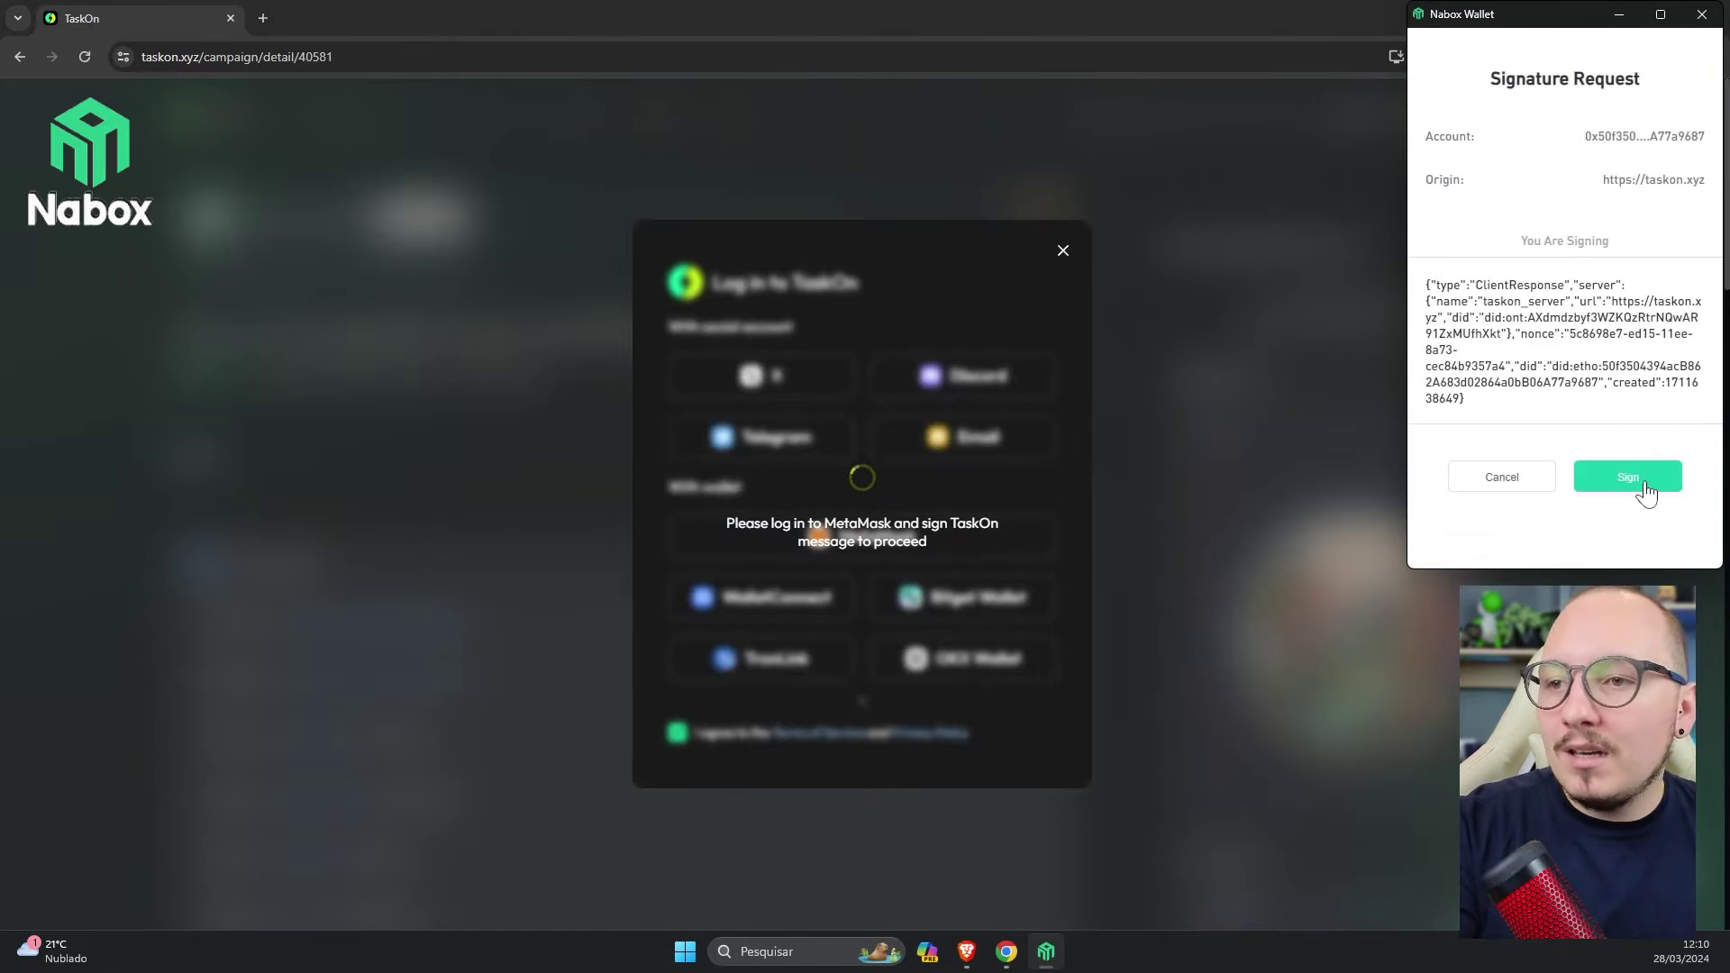
{"action": "left_click", "coordinate": [1643, 484]}
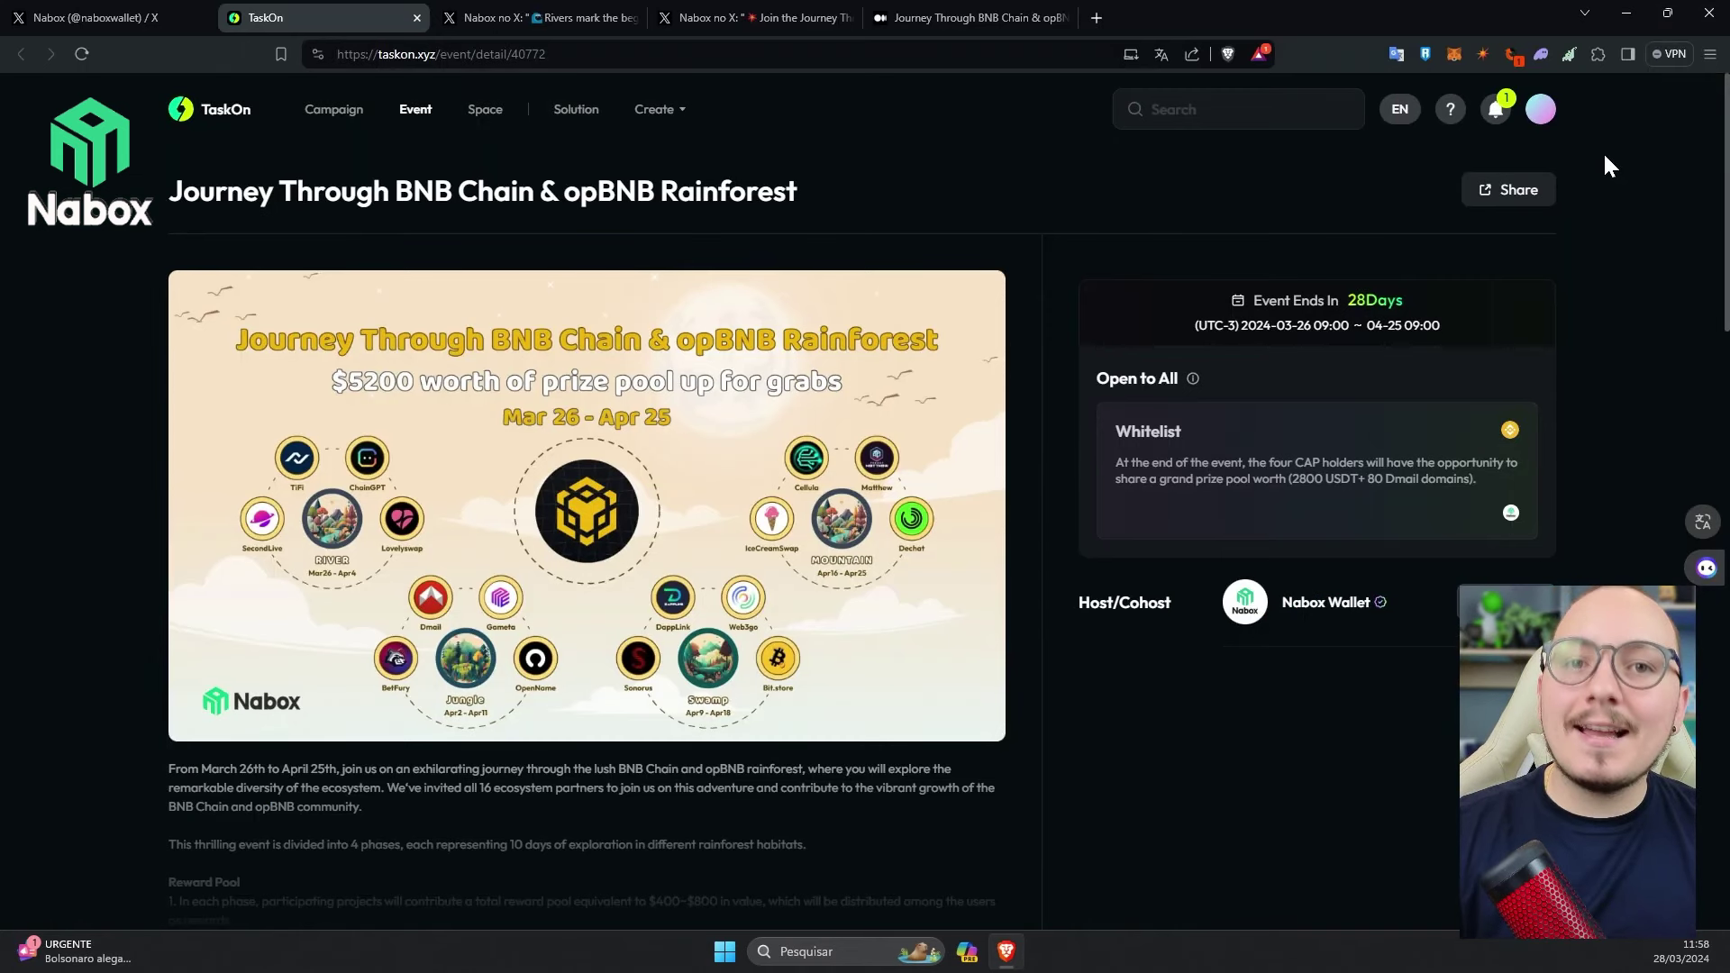
Step: Check the profile settings for linked Twitter, Discord, Telegram and wallet address, then close the tab
{"action": "left_click", "coordinate": [1538, 116]}
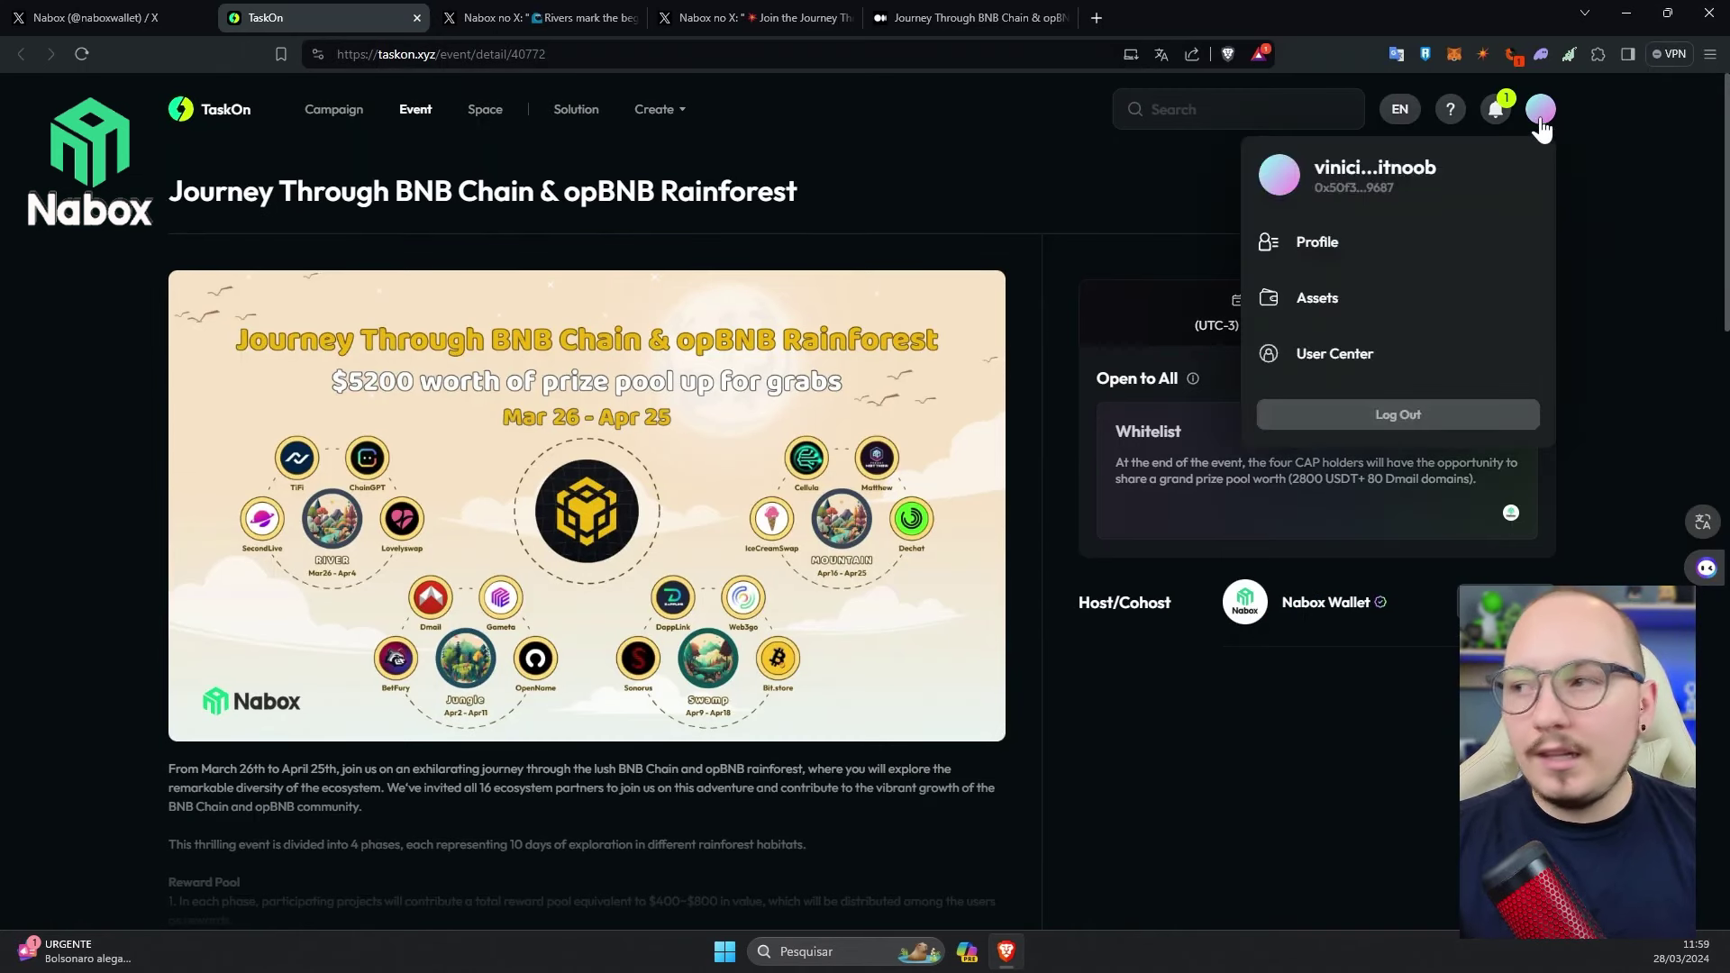
{"action": "left_click", "coordinate": [1325, 261]}
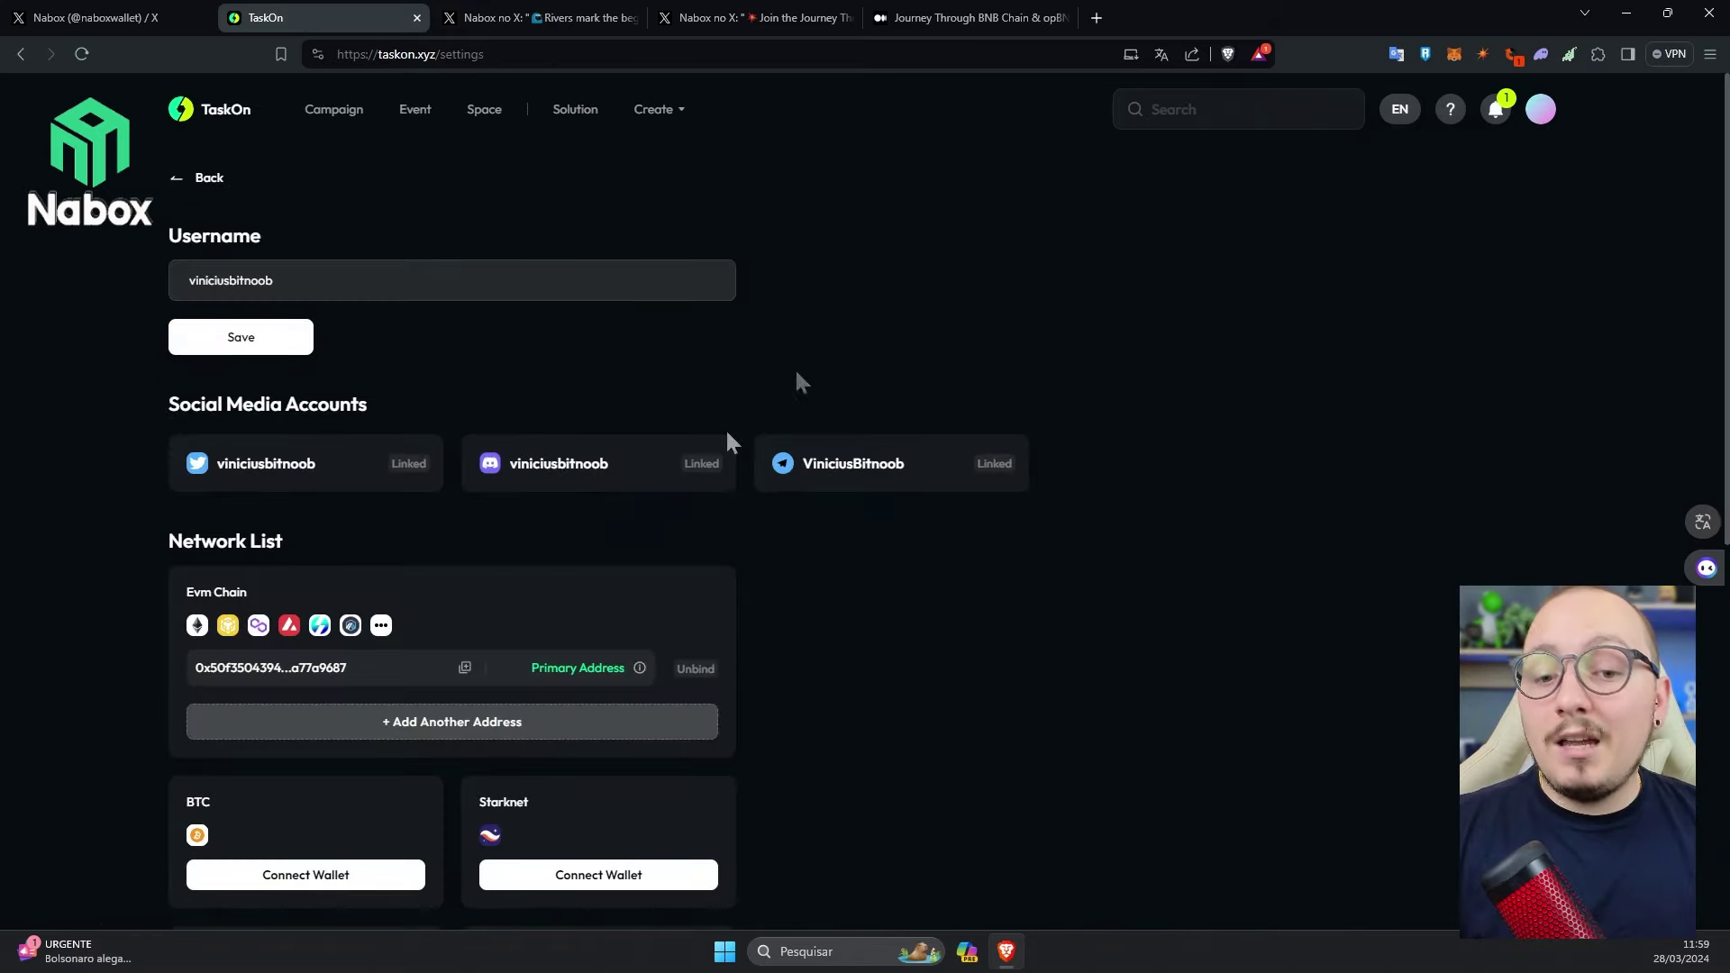
{"action": "scroll", "coordinate": [730, 442], "scroll_direction": "down", "scroll_amount": 2}
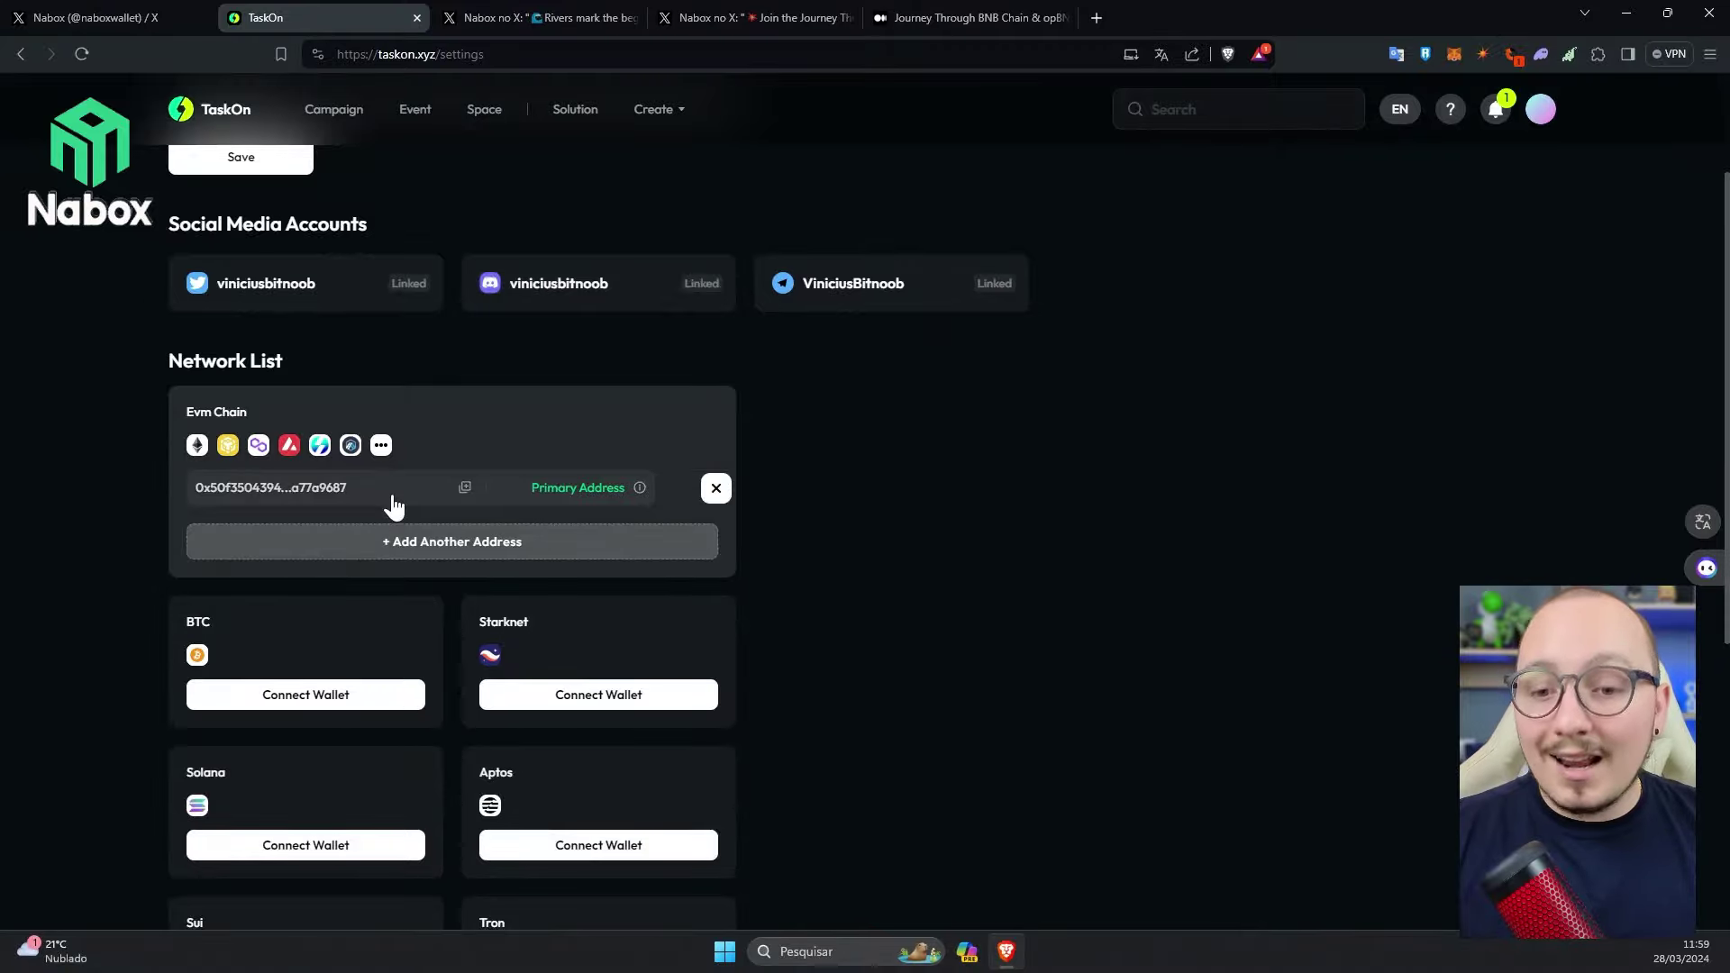
{"action": "scroll", "coordinate": [397, 555], "scroll_direction": "down", "scroll_amount": 2}
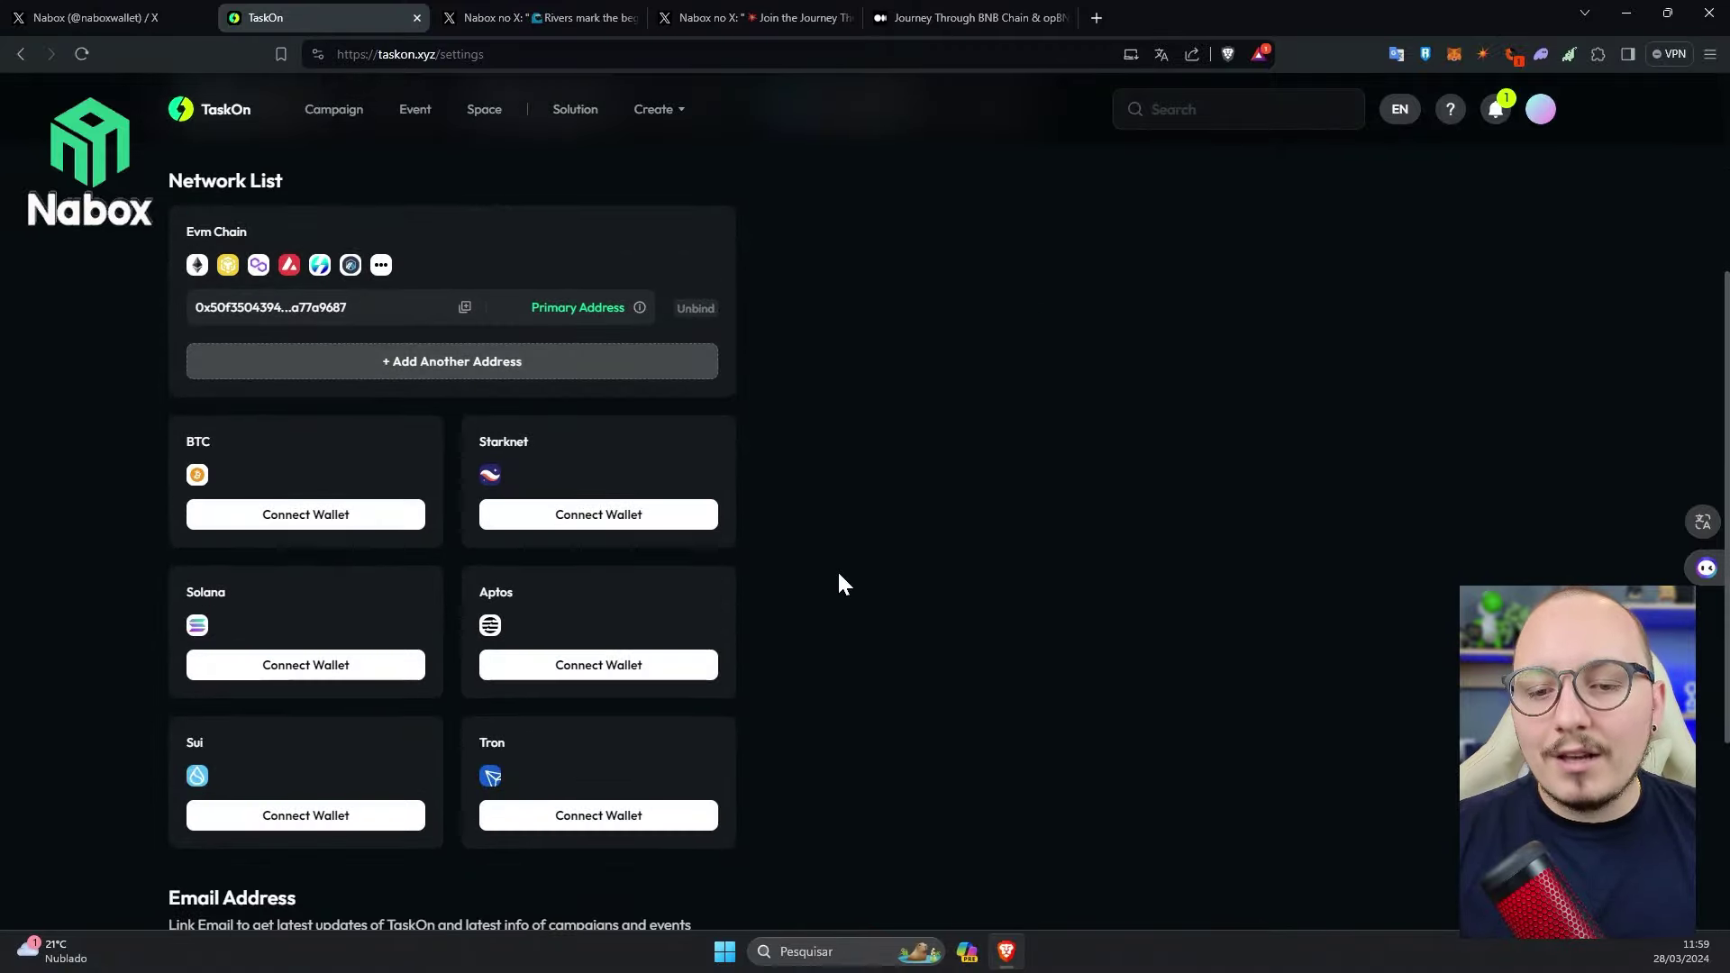
{"action": "scroll", "coordinate": [840, 581], "scroll_direction": "down", "scroll_amount": 2}
{"action": "scroll", "coordinate": [847, 580], "scroll_direction": "up", "scroll_amount": 5}
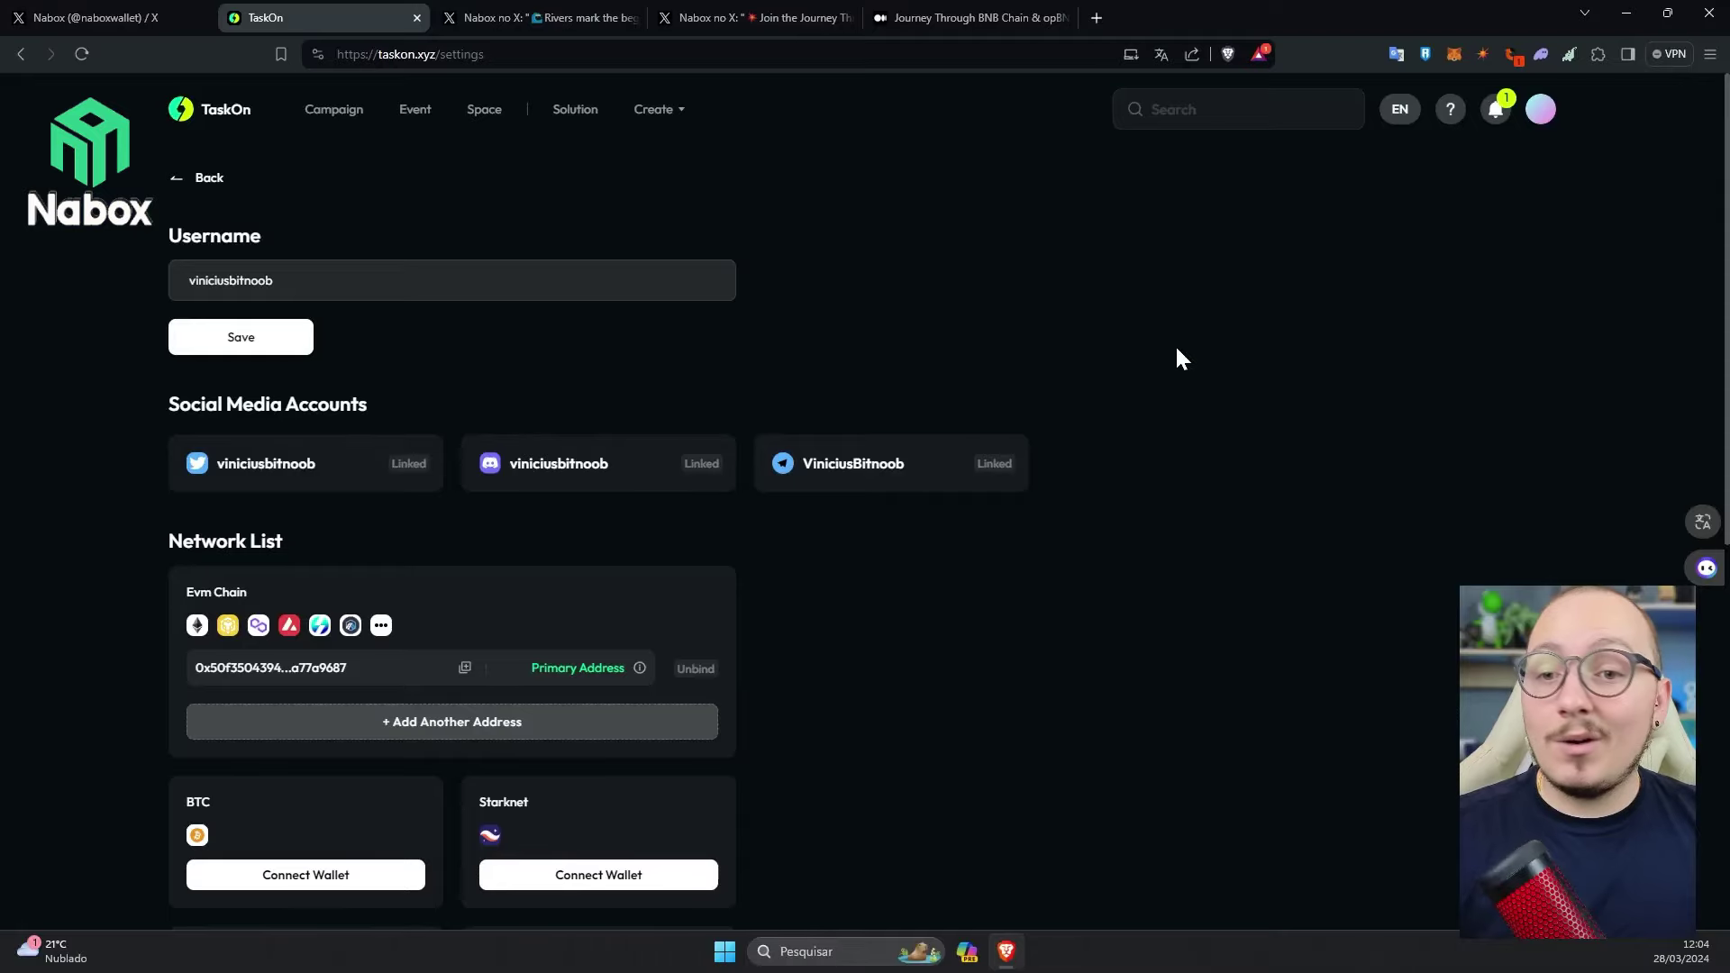
{"action": "scroll", "coordinate": [522, 436], "scroll_direction": "down", "scroll_amount": 2}
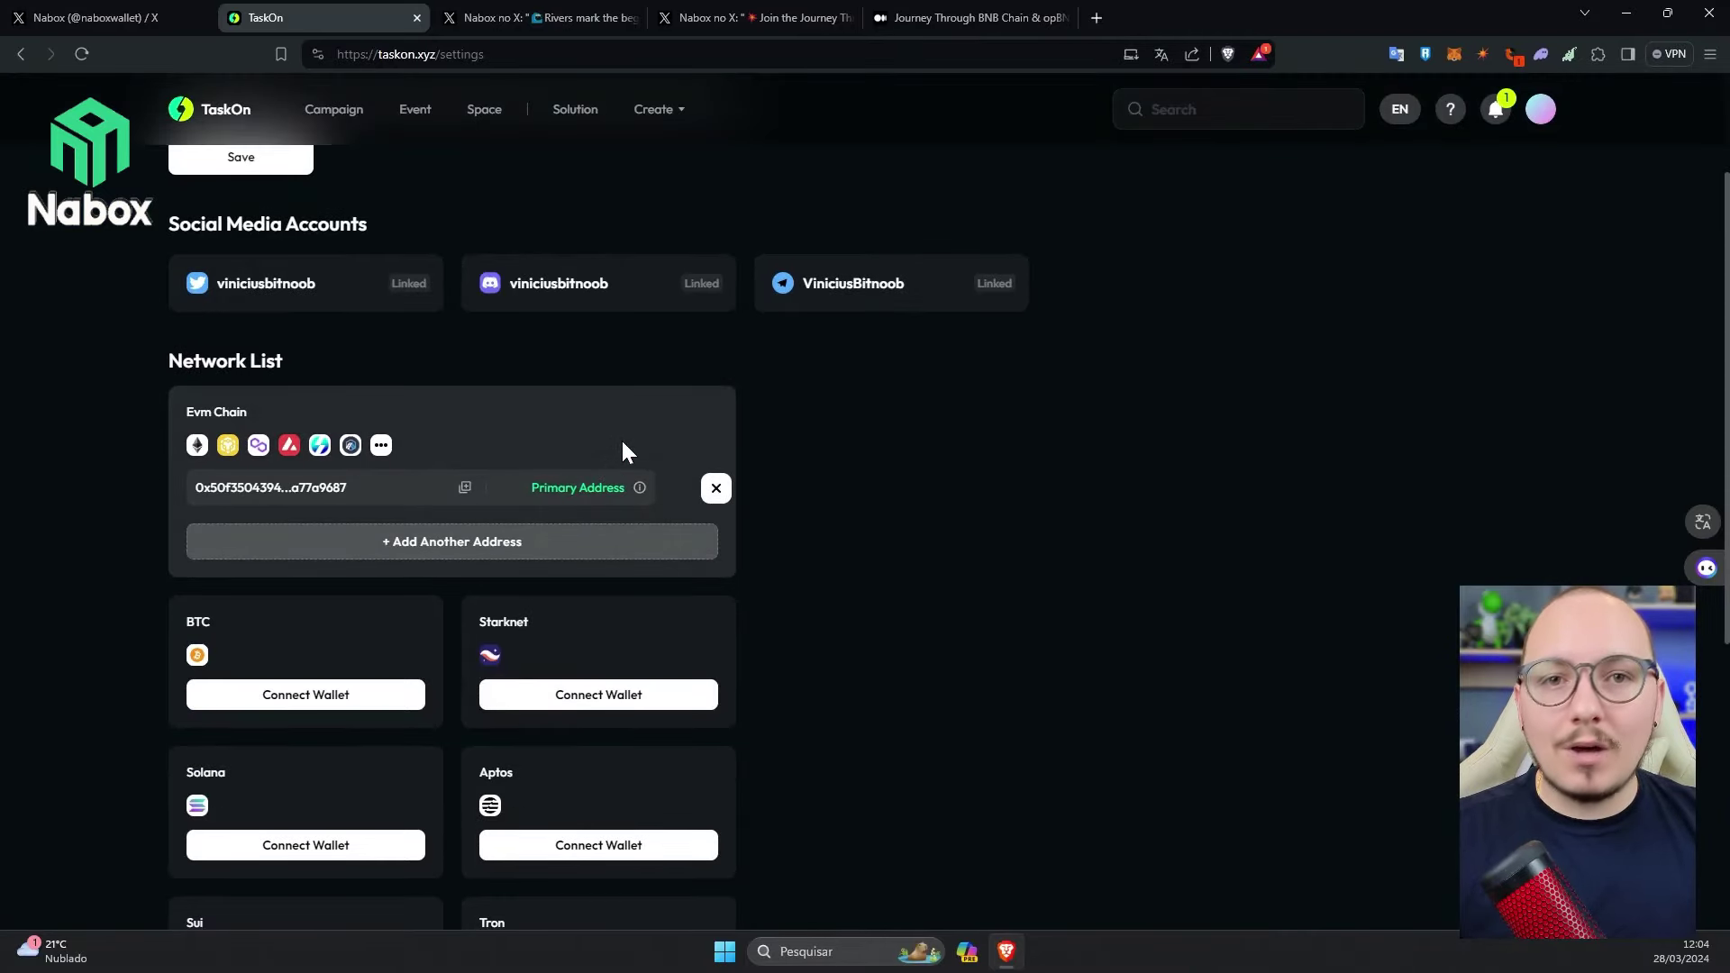
{"action": "scroll", "coordinate": [628, 459], "scroll_direction": "down", "scroll_amount": 5}
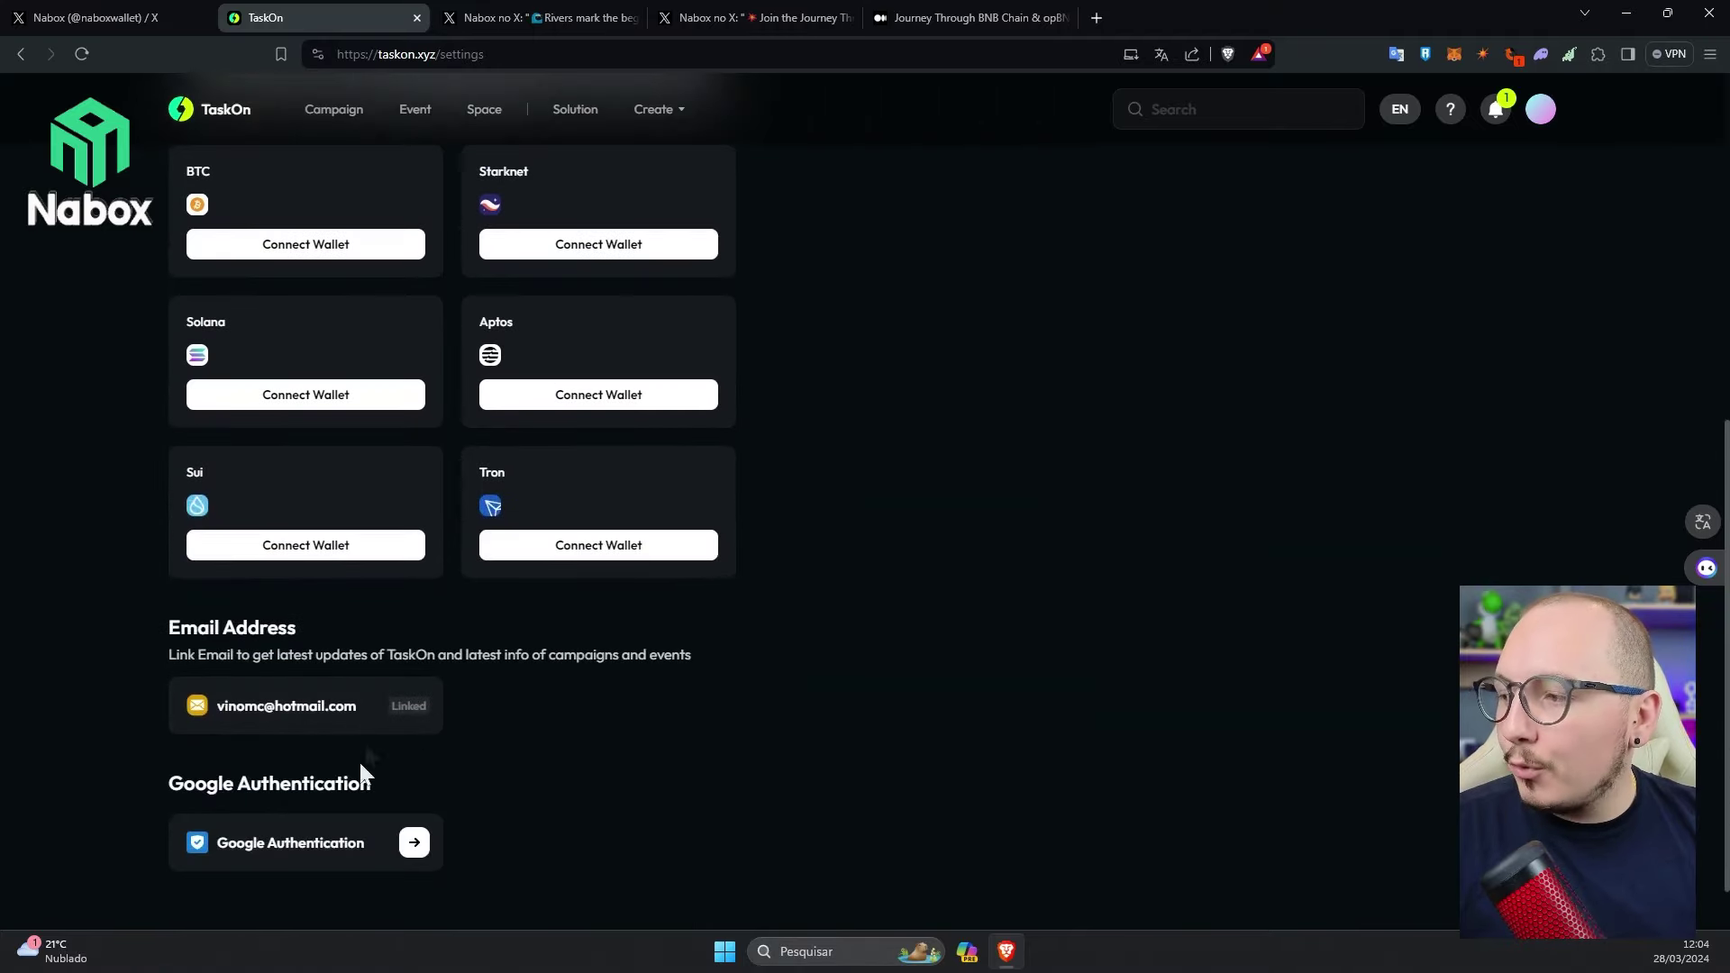
{"action": "key", "text": "ctrl+w"}
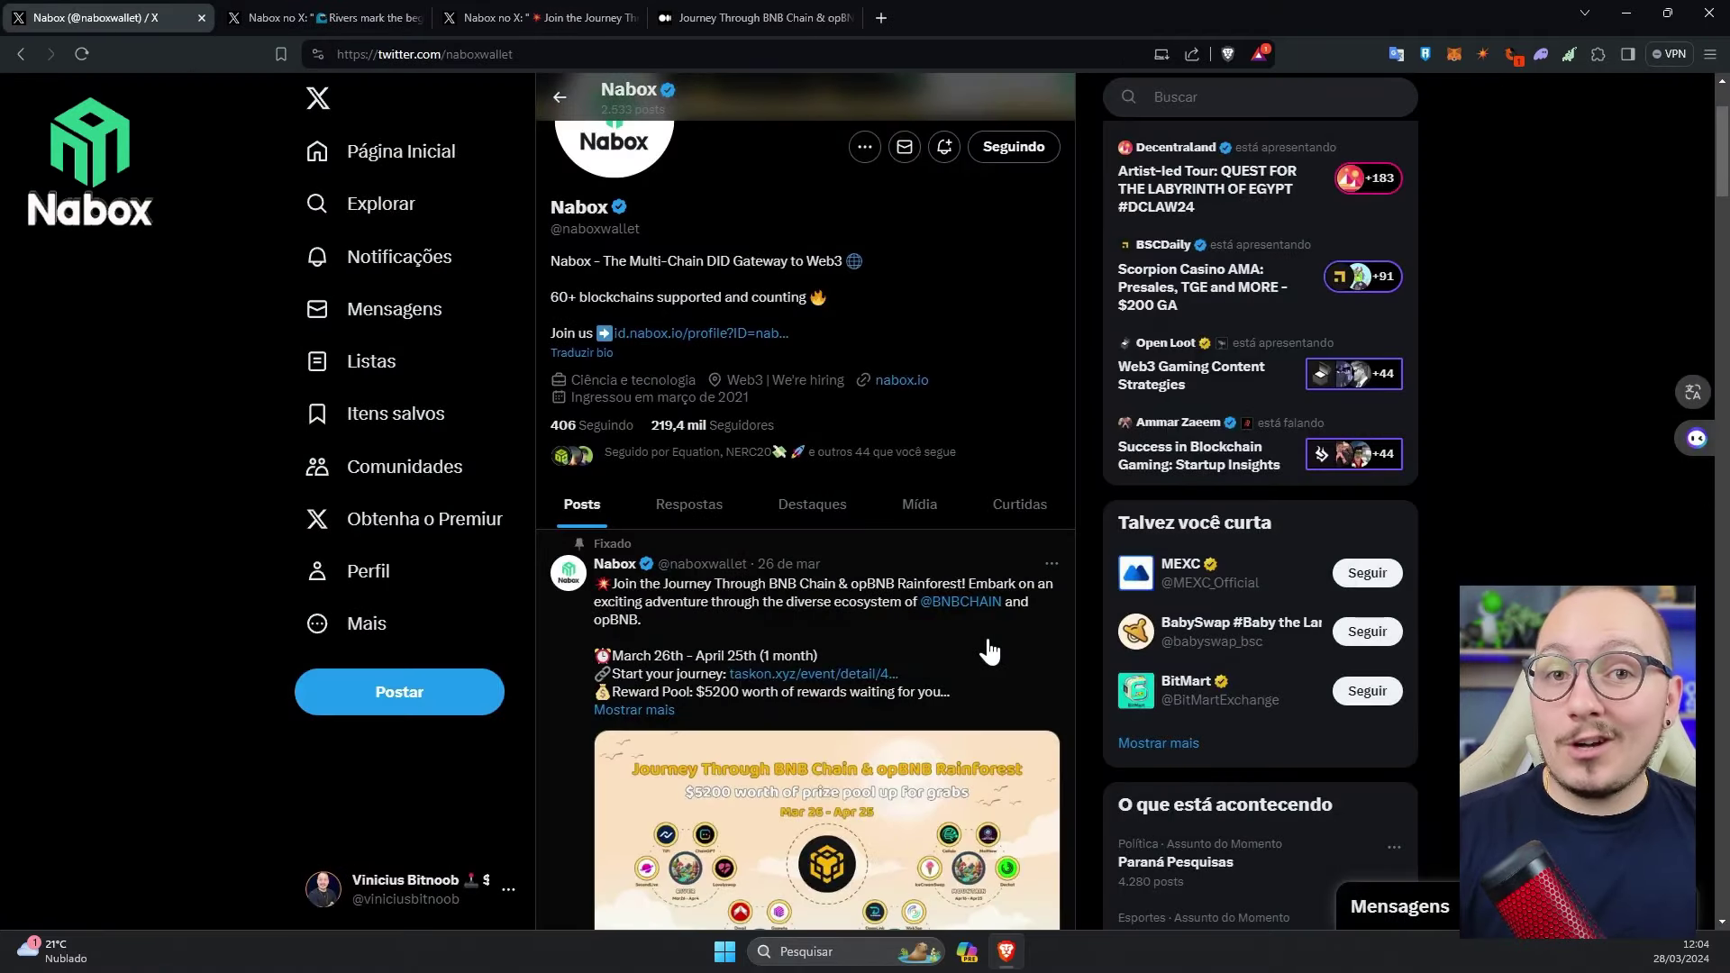
Step: Open the event from the pinned post's taskon.xyz link and enter the Phase 1 Rivers campaign
{"action": "left_click", "coordinate": [868, 673]}
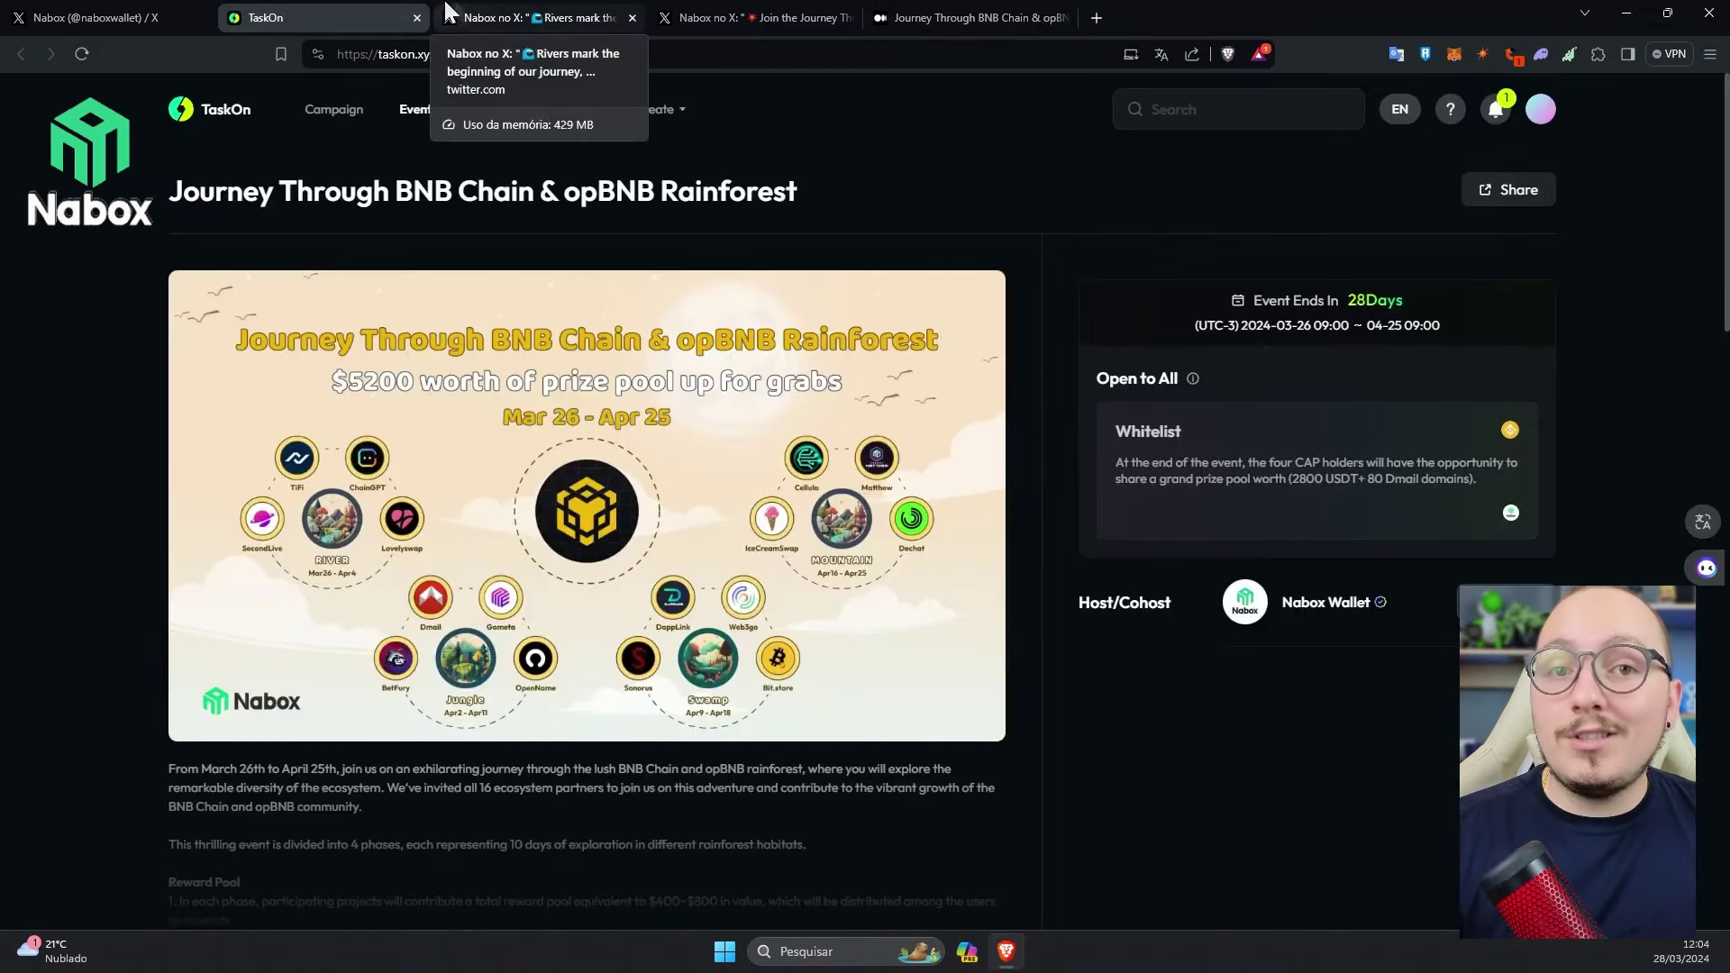
{"action": "scroll", "coordinate": [193, 665], "scroll_direction": "down", "scroll_amount": 5}
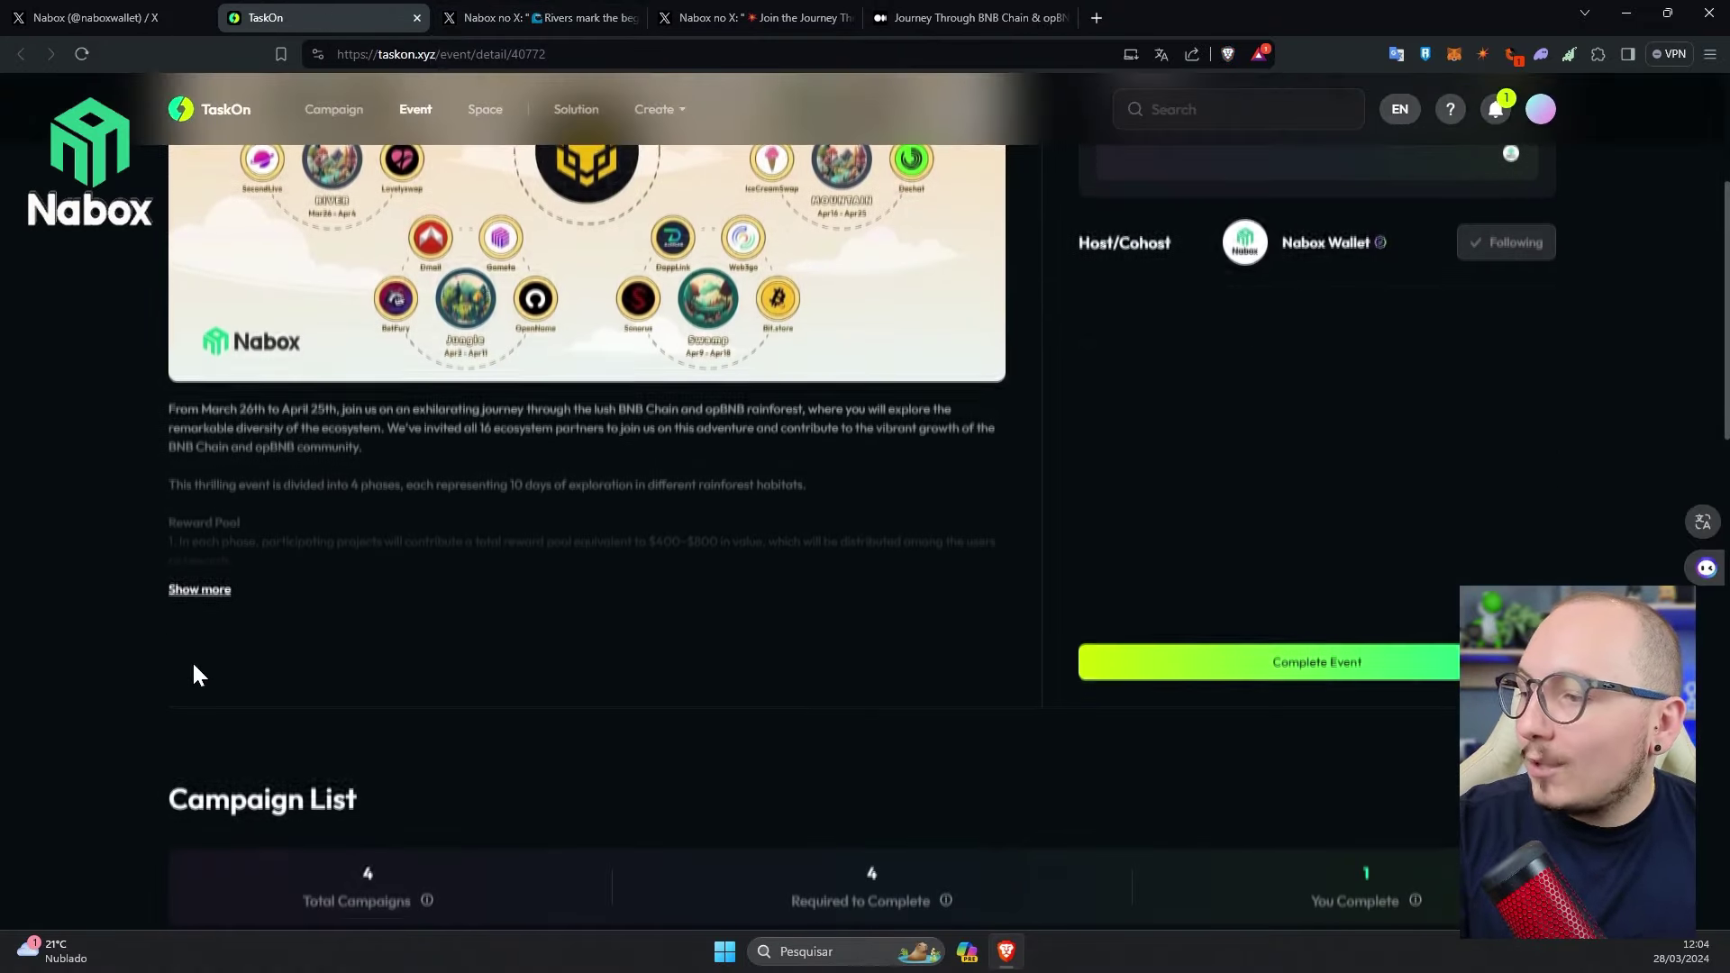
{"action": "scroll", "coordinate": [185, 615], "scroll_direction": "down", "scroll_amount": 8}
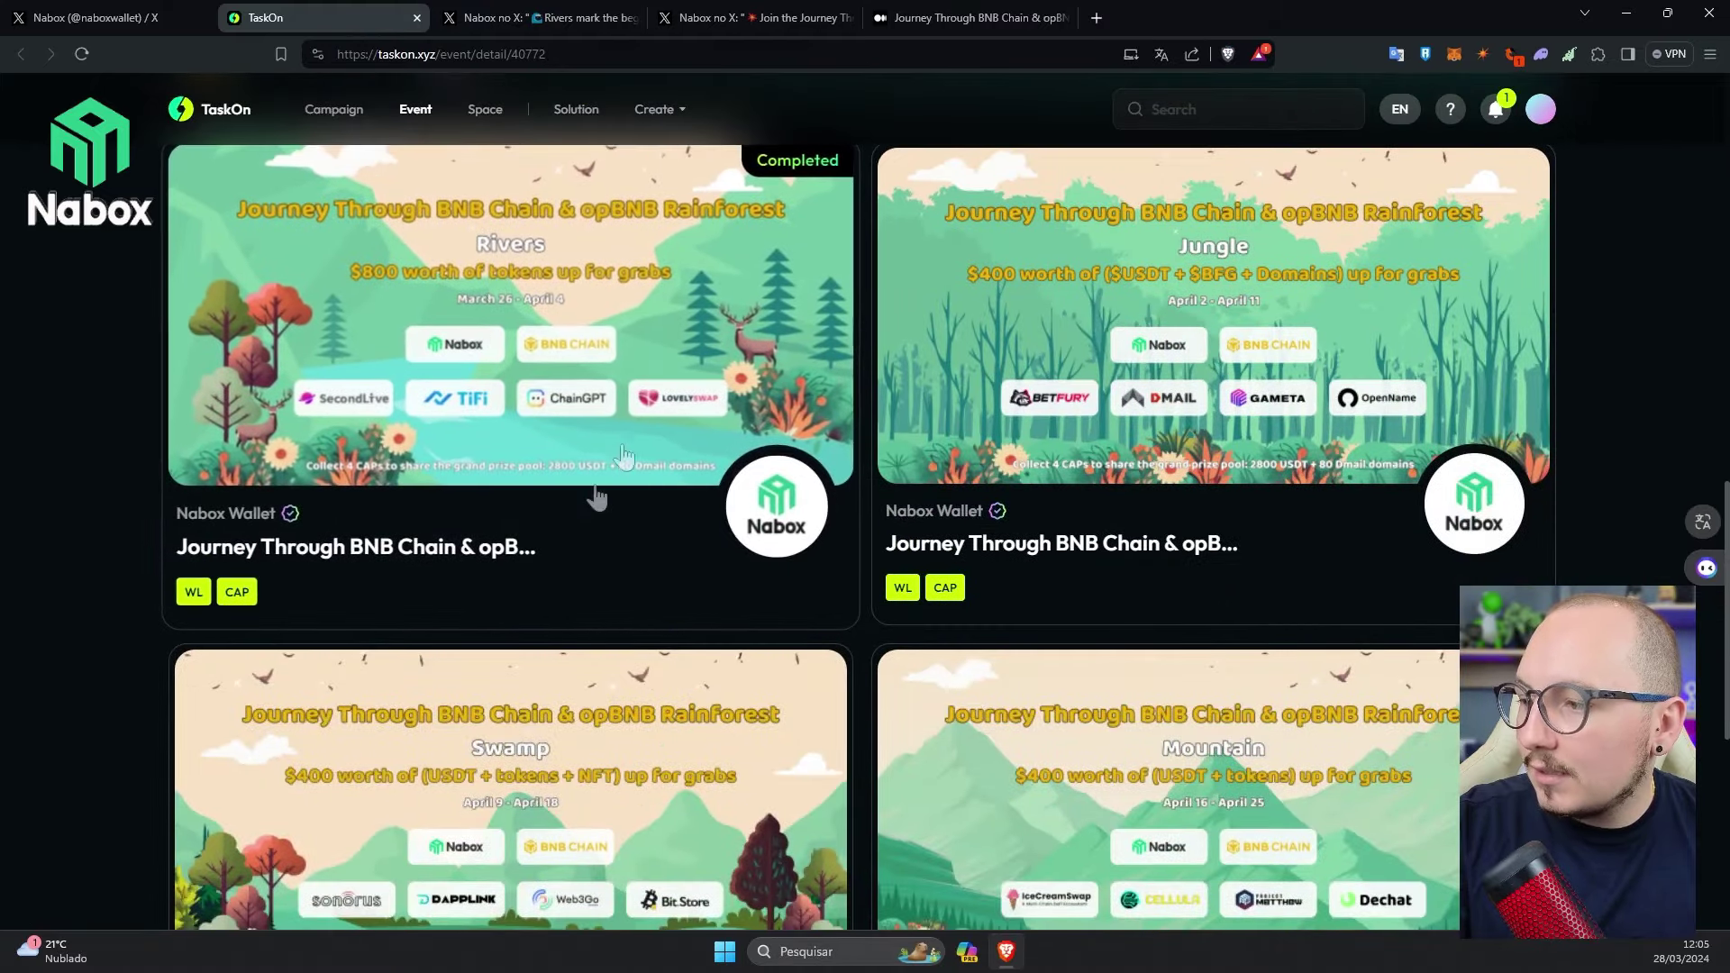
{"action": "scroll", "coordinate": [535, 538], "scroll_direction": "down", "scroll_amount": 4}
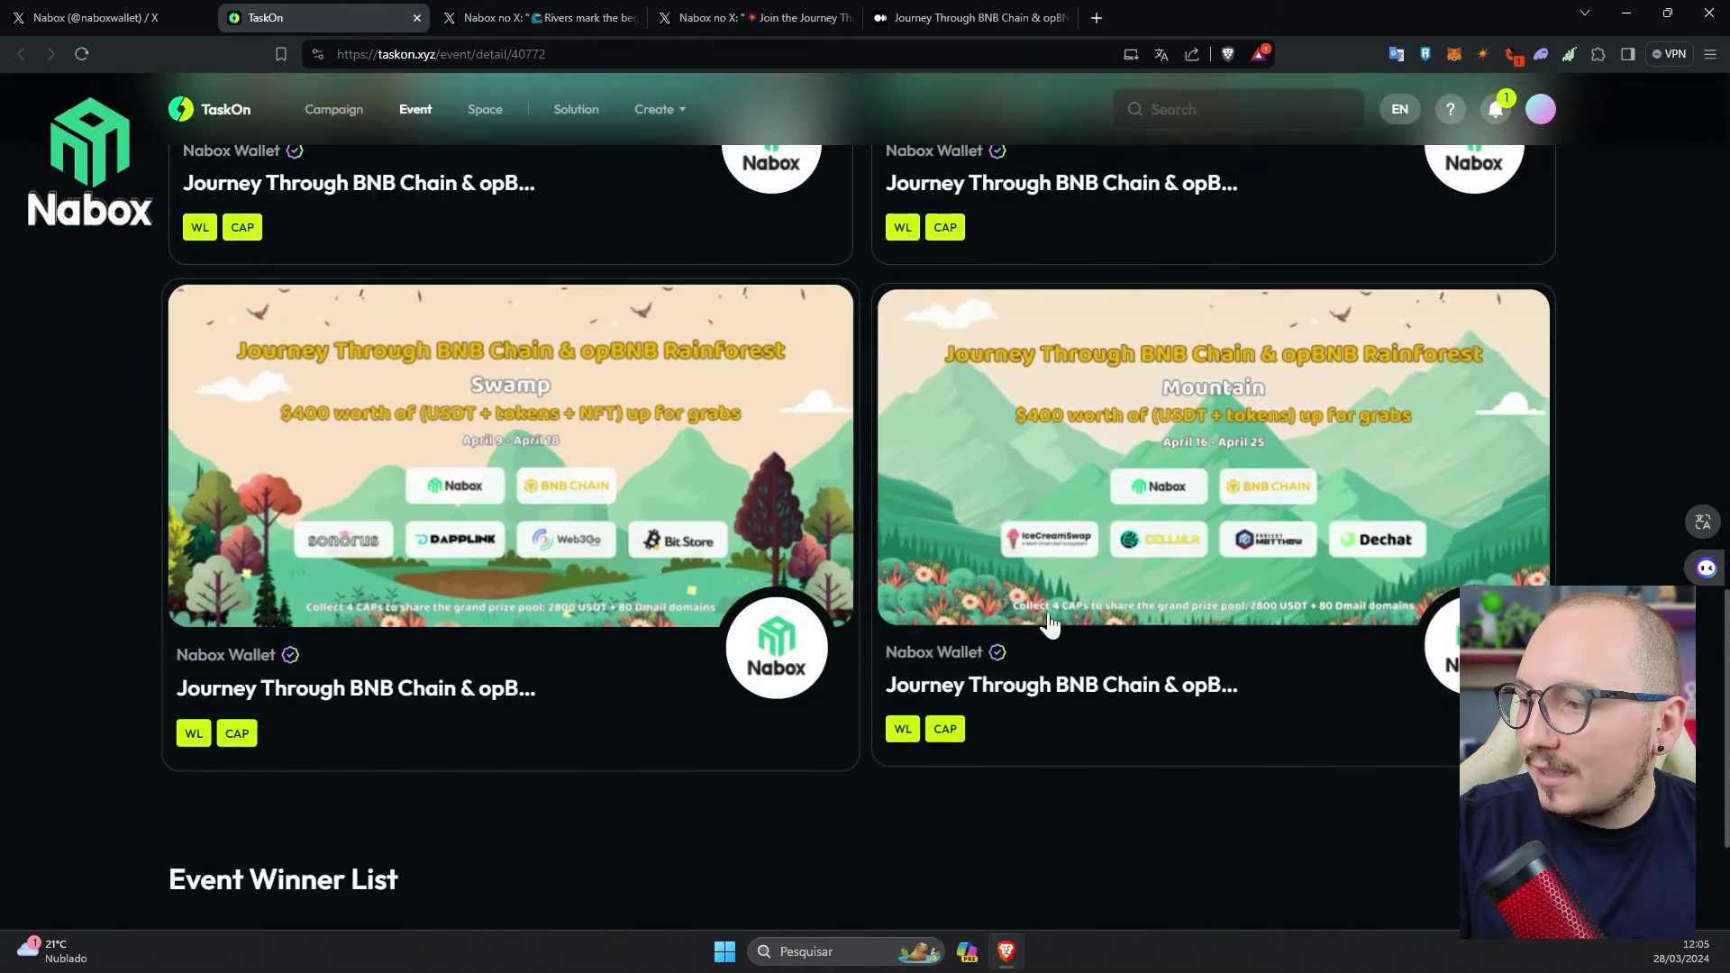
{"action": "scroll", "coordinate": [441, 315], "scroll_direction": "up", "scroll_amount": 1}
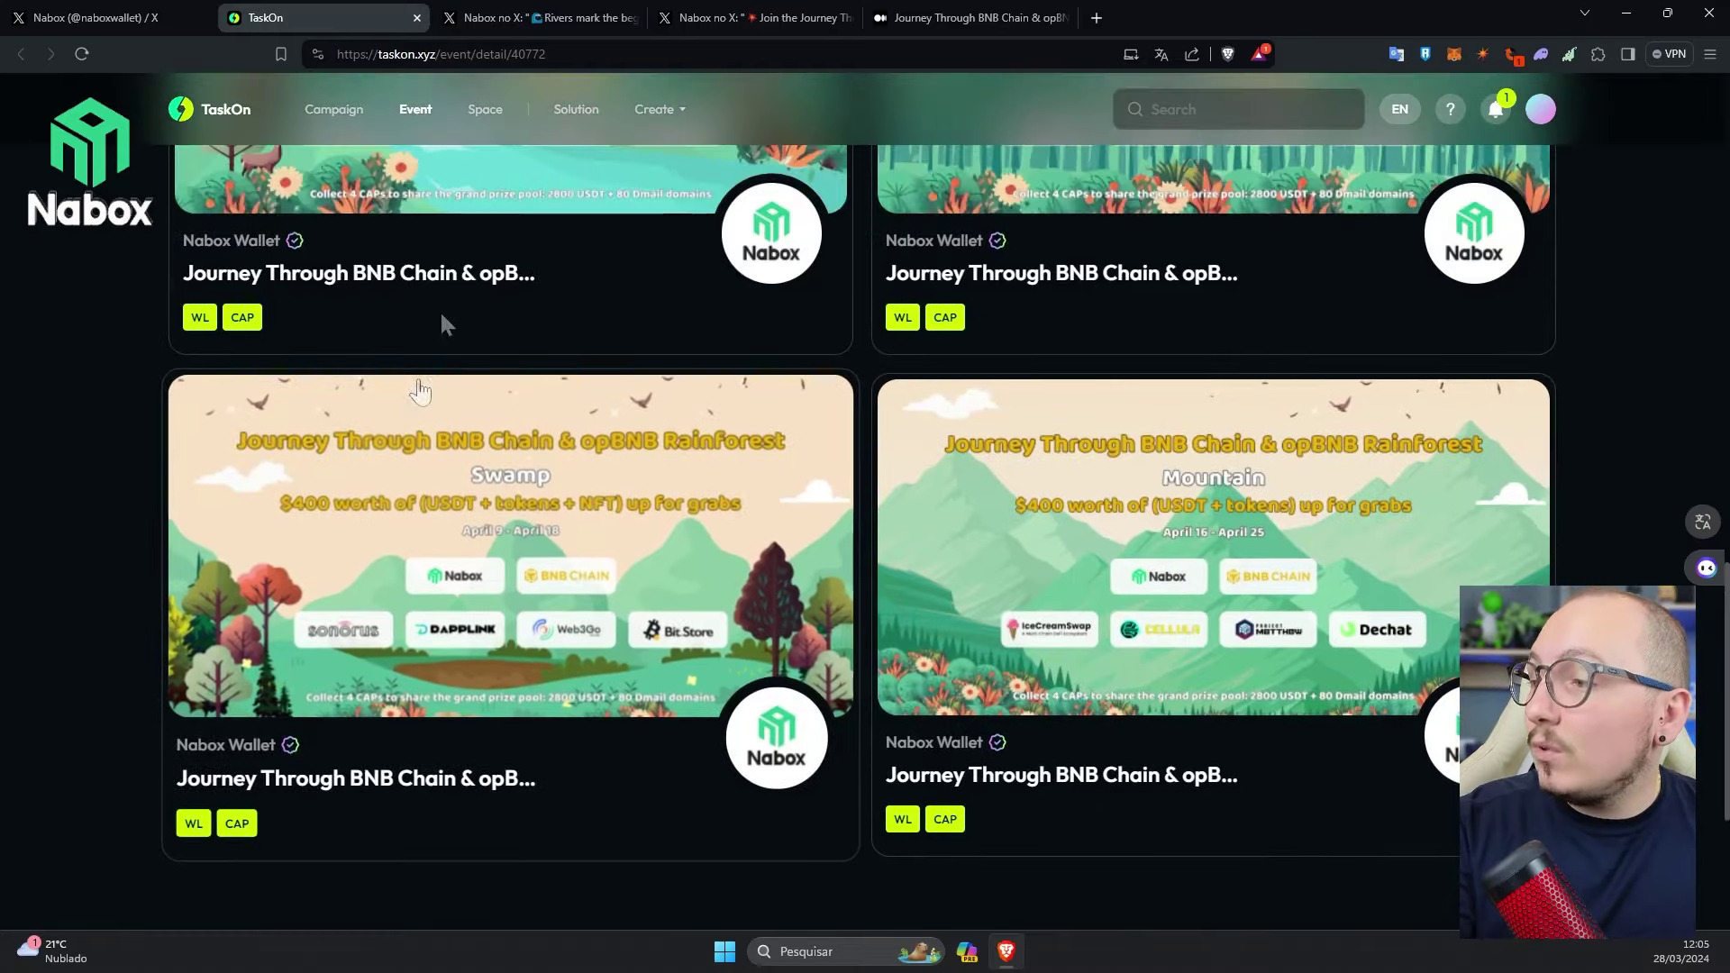
{"action": "left_click", "coordinate": [436, 297]}
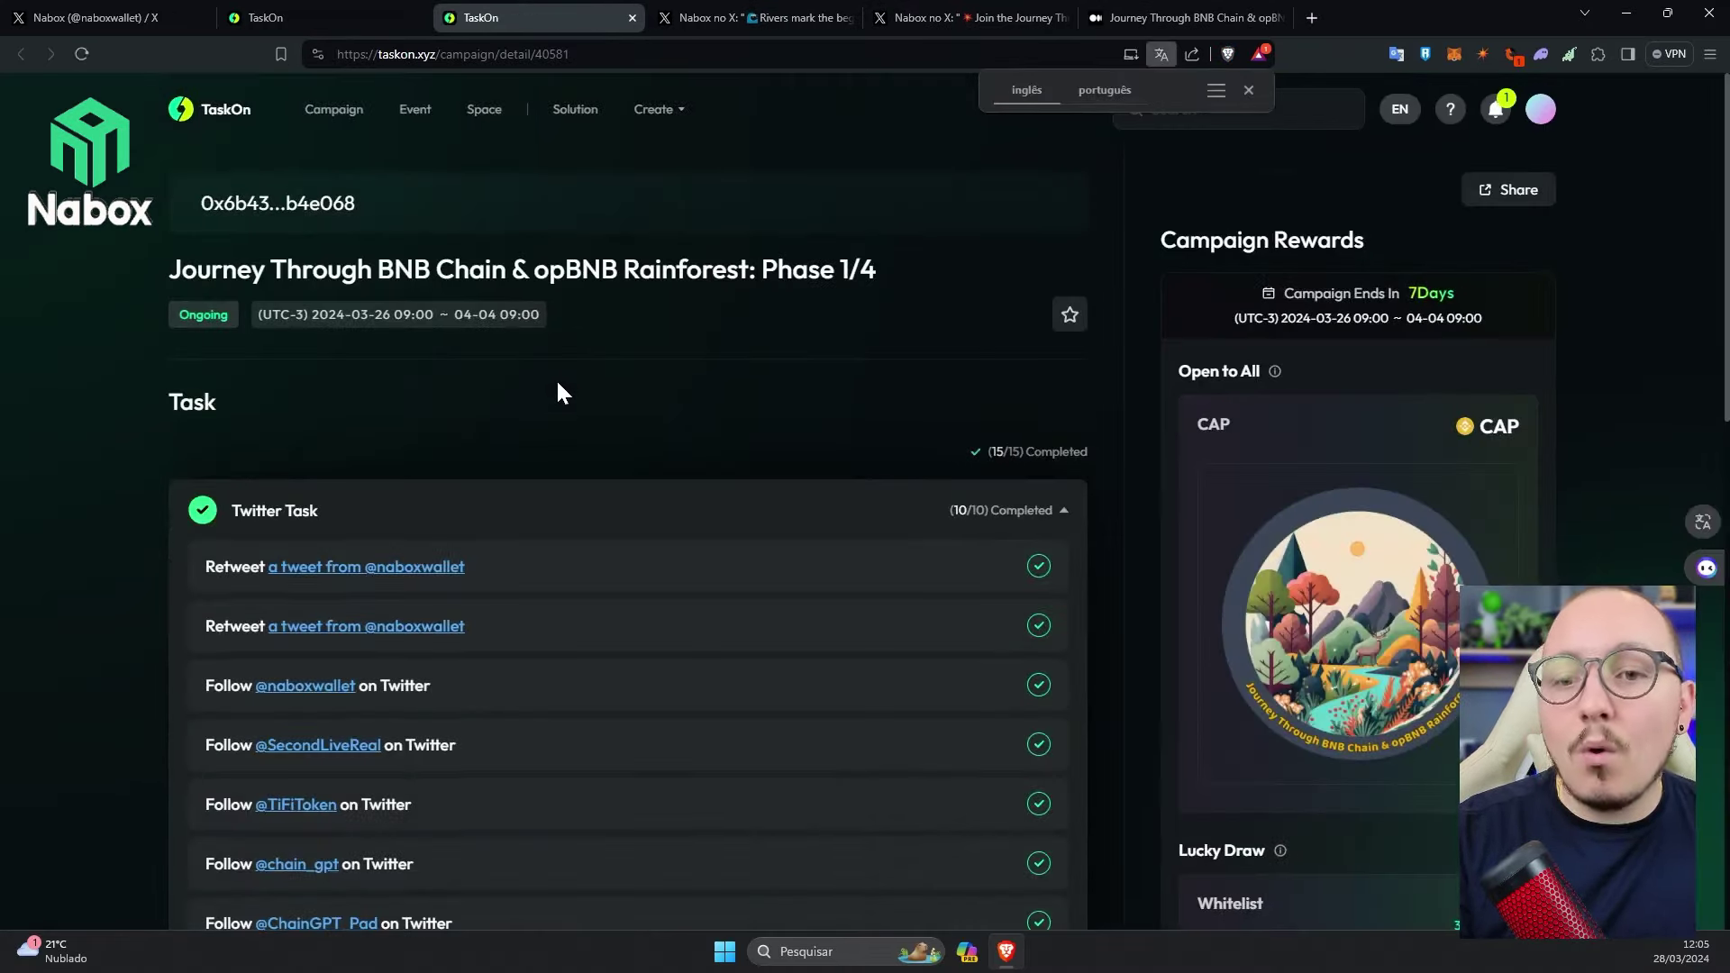
Step: Scroll past the completed Twitter, Discord and Telegram tasks to the Congratulations CAP winner banner
{"action": "scroll", "coordinate": [537, 419], "scroll_direction": "down", "scroll_amount": 2}
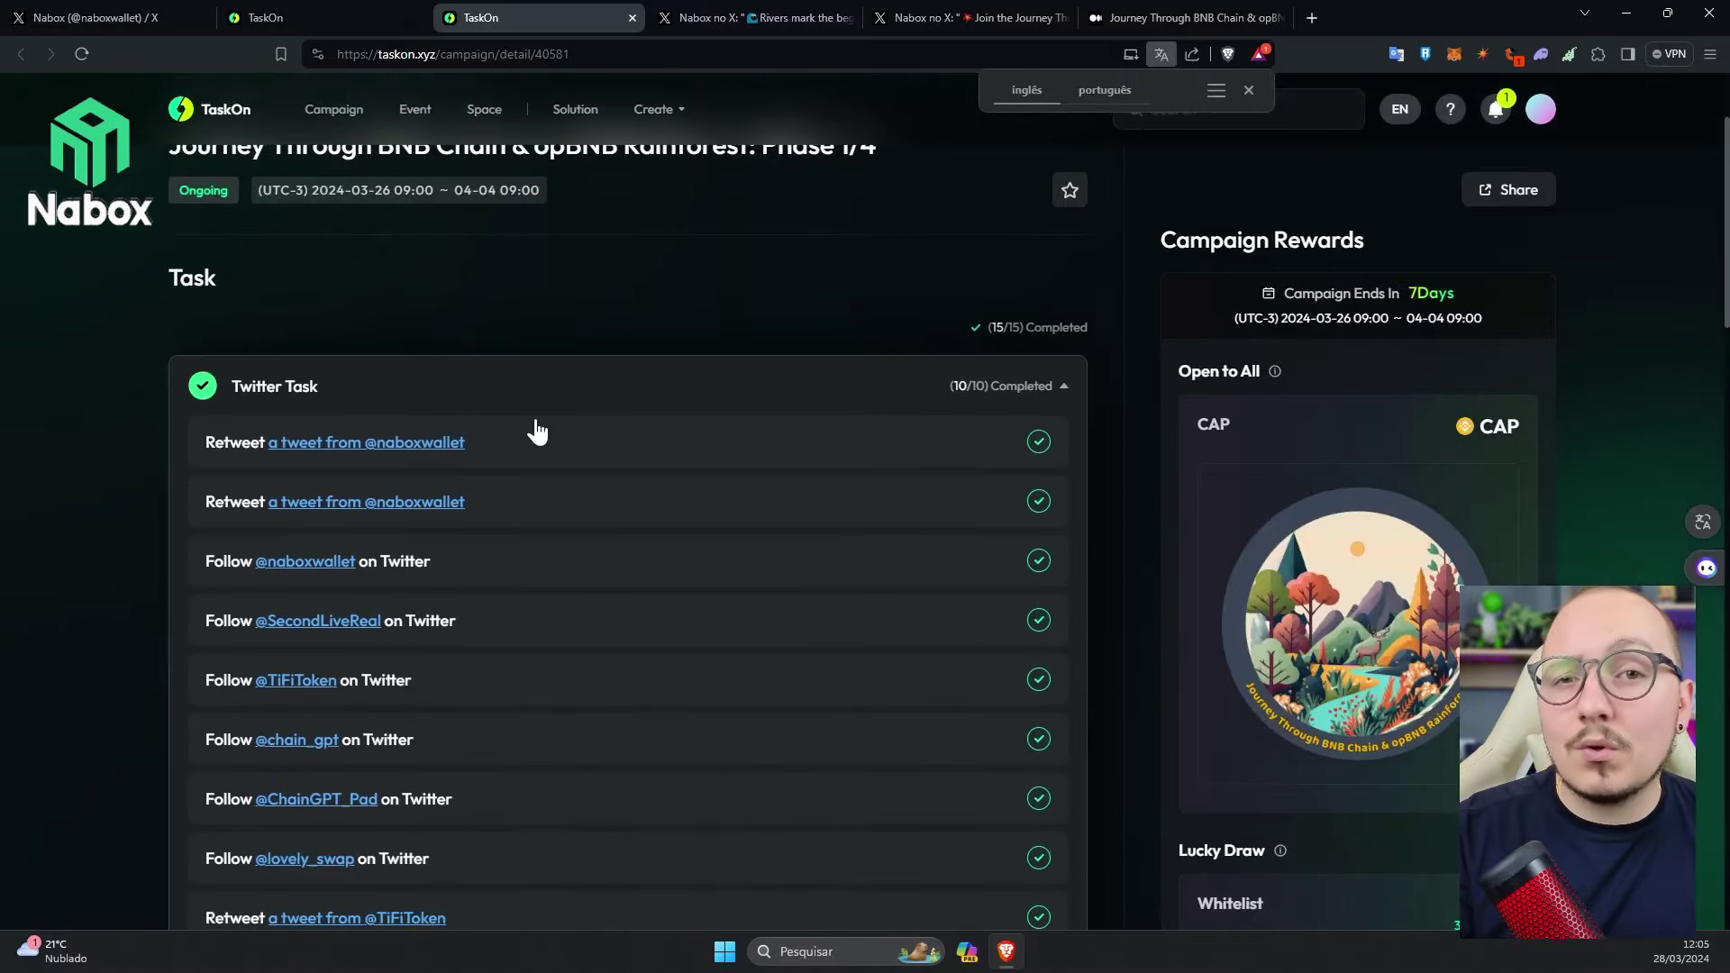
{"action": "scroll", "coordinate": [538, 433], "scroll_direction": "down", "scroll_amount": 1}
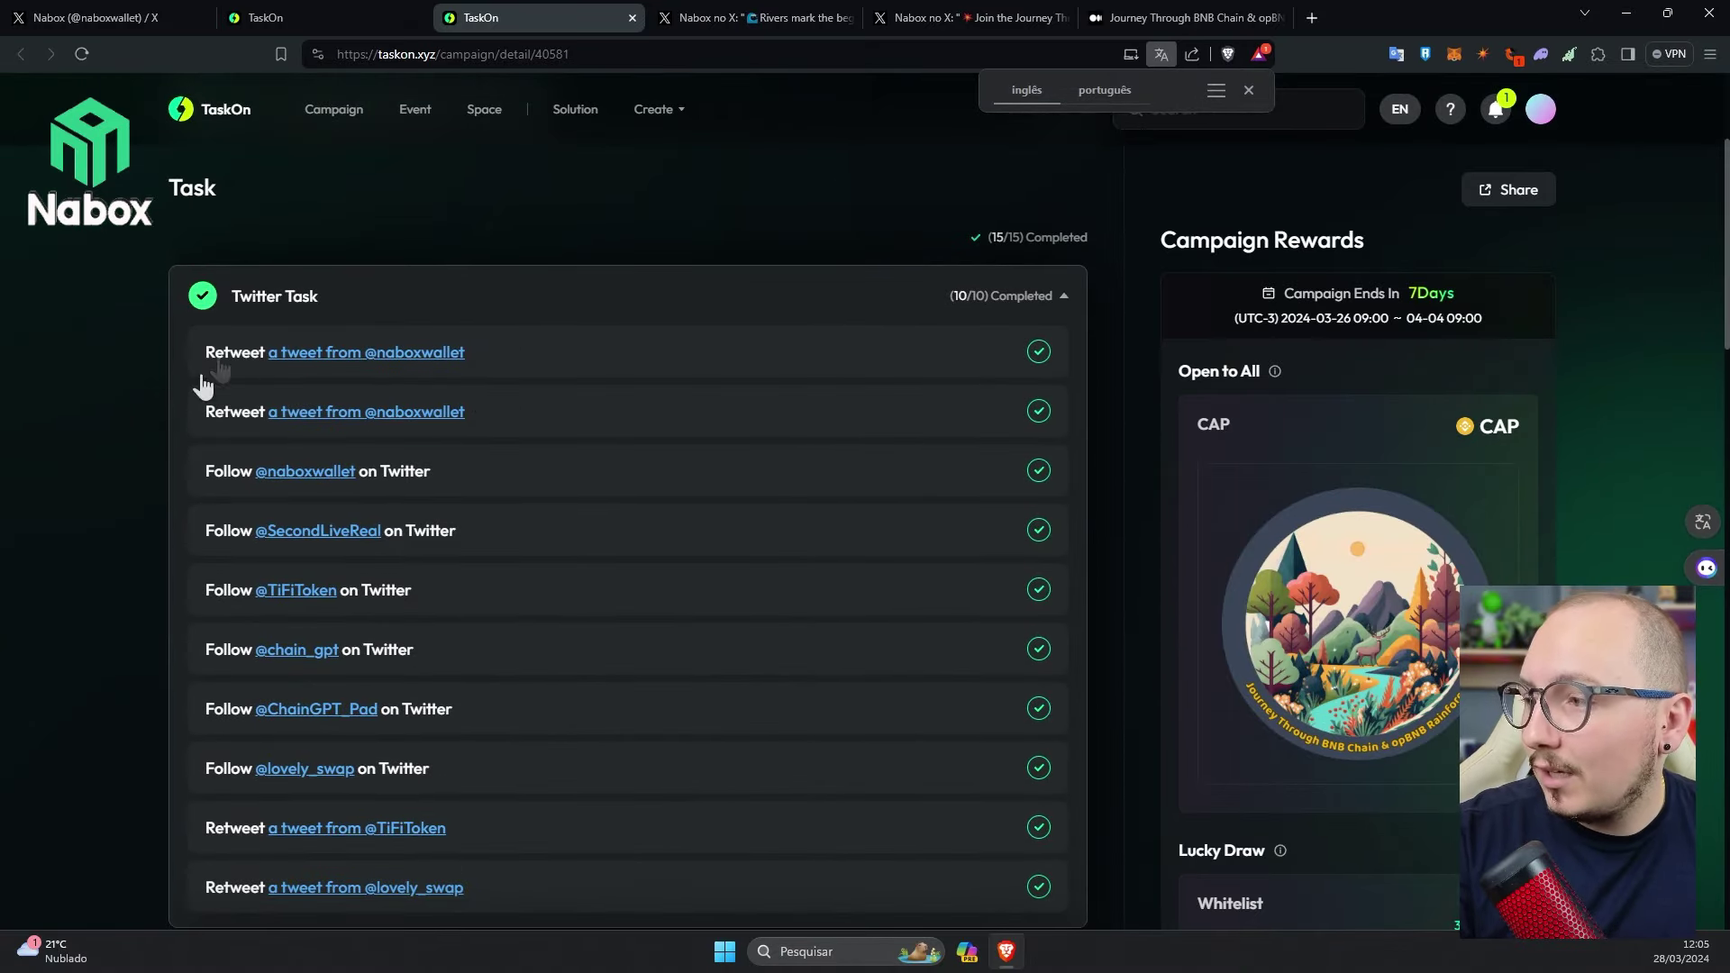
{"action": "scroll", "coordinate": [220, 483], "scroll_direction": "down", "scroll_amount": 2}
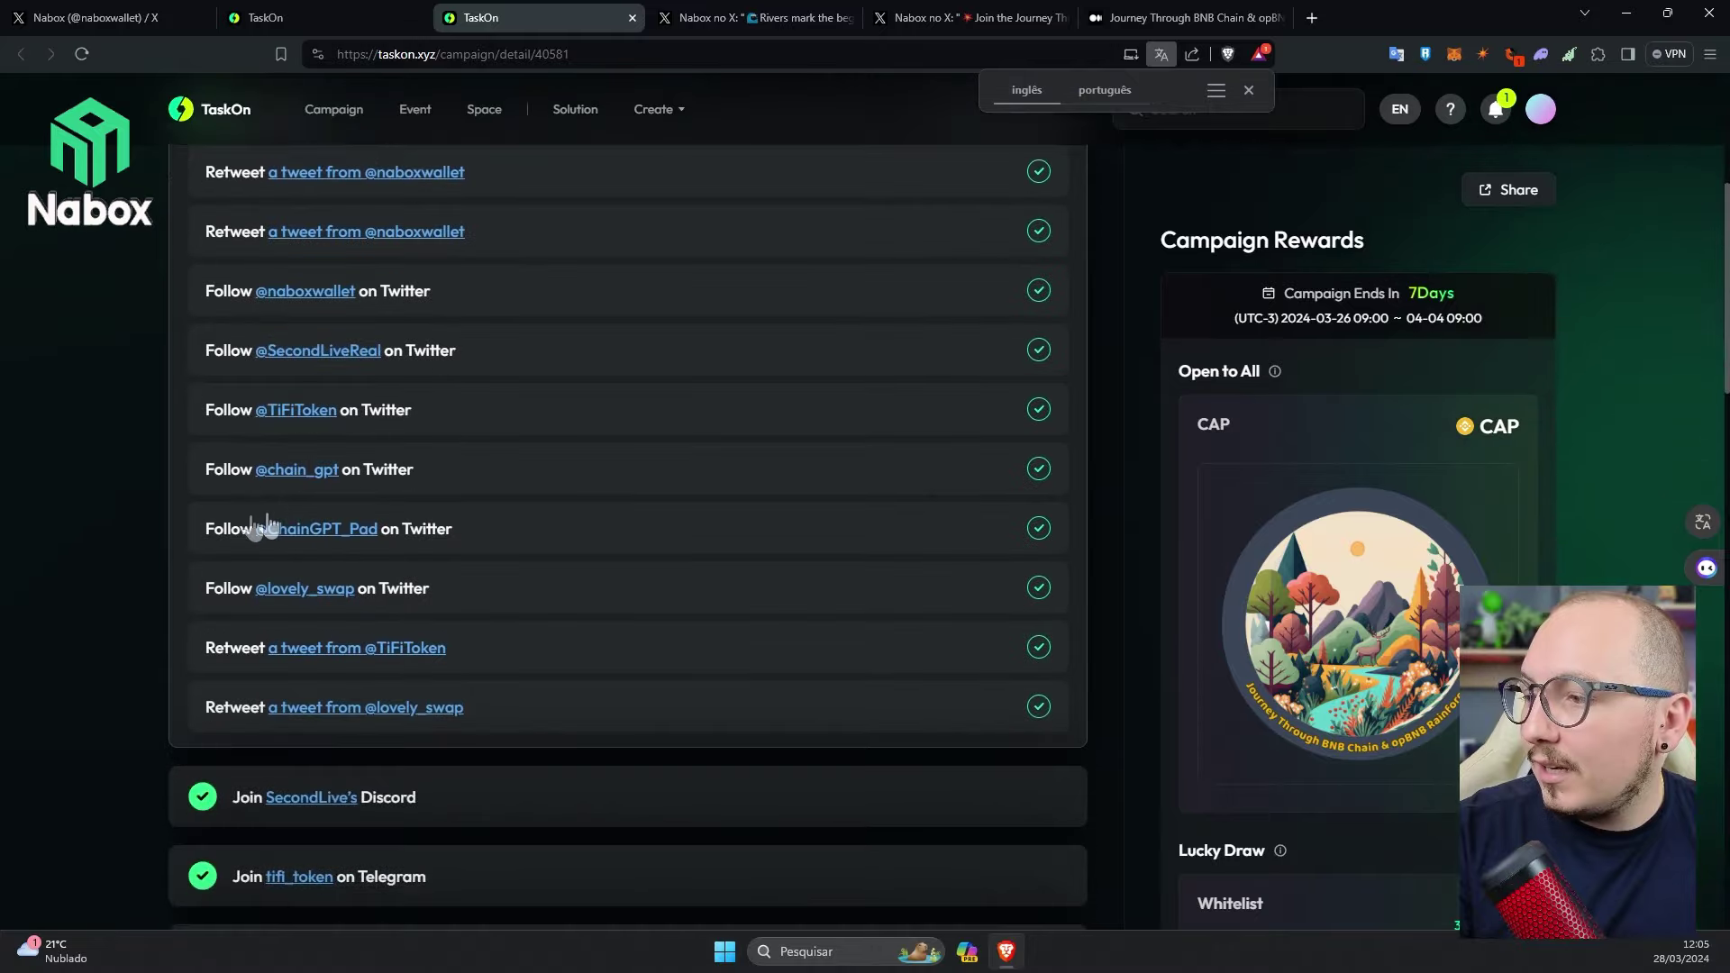
{"action": "scroll", "coordinate": [293, 571], "scroll_direction": "down", "scroll_amount": 3}
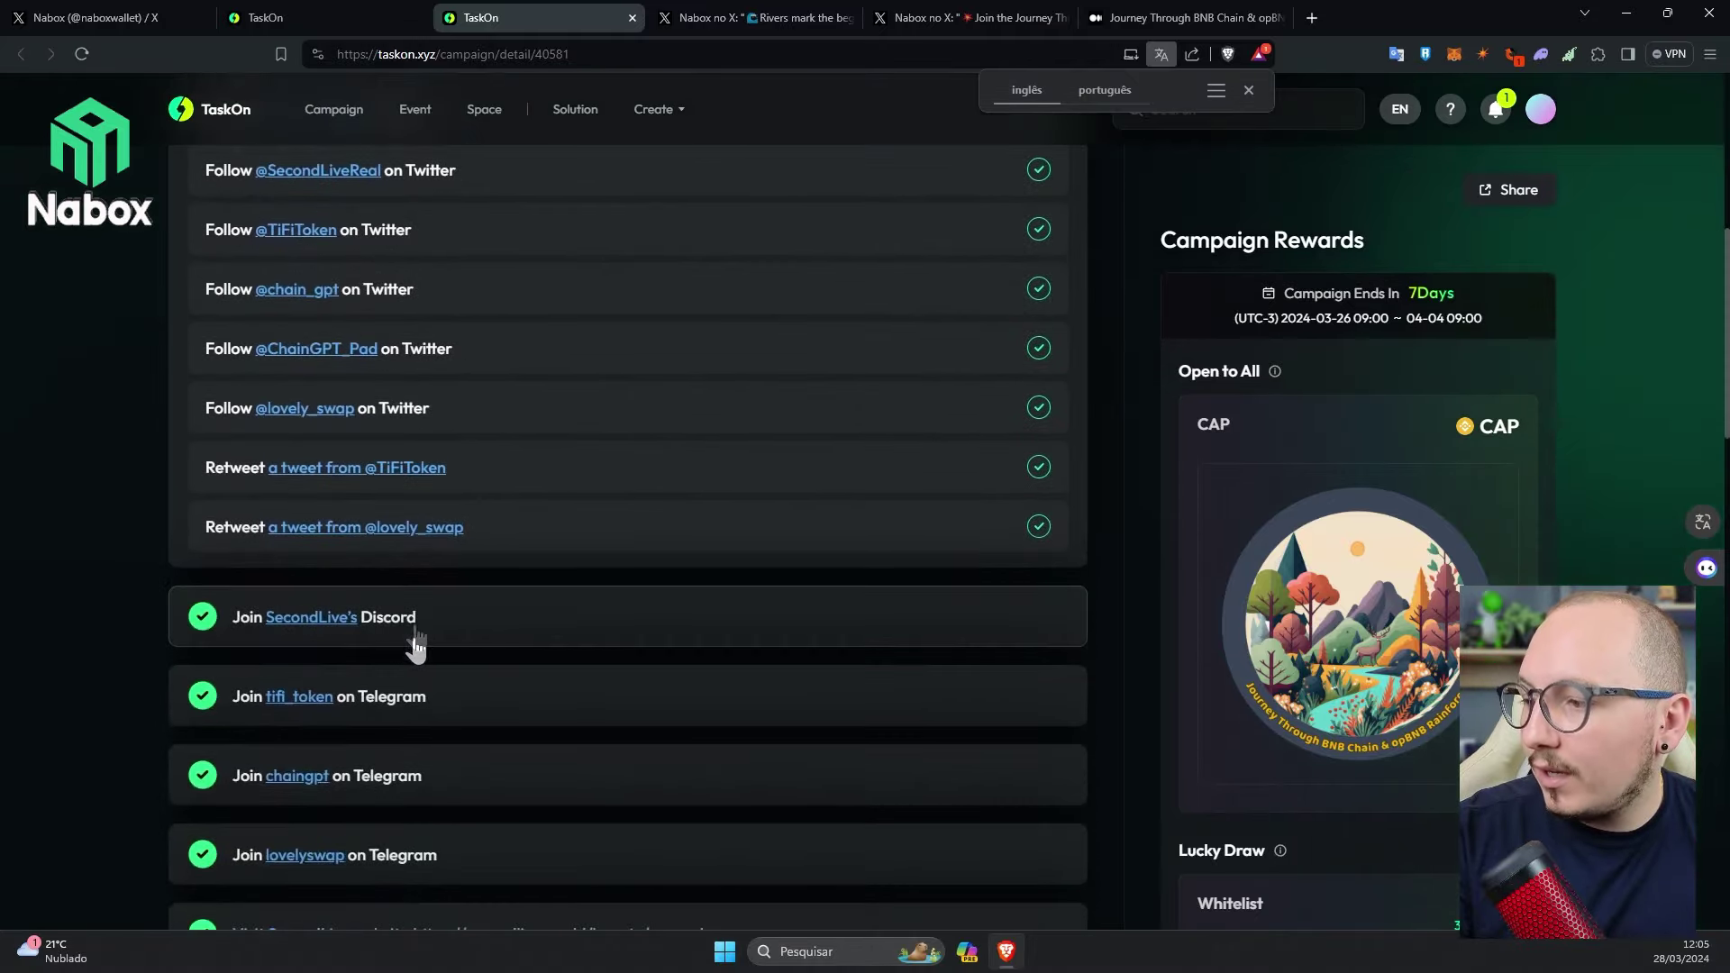
{"action": "scroll", "coordinate": [378, 640], "scroll_direction": "down", "scroll_amount": 2}
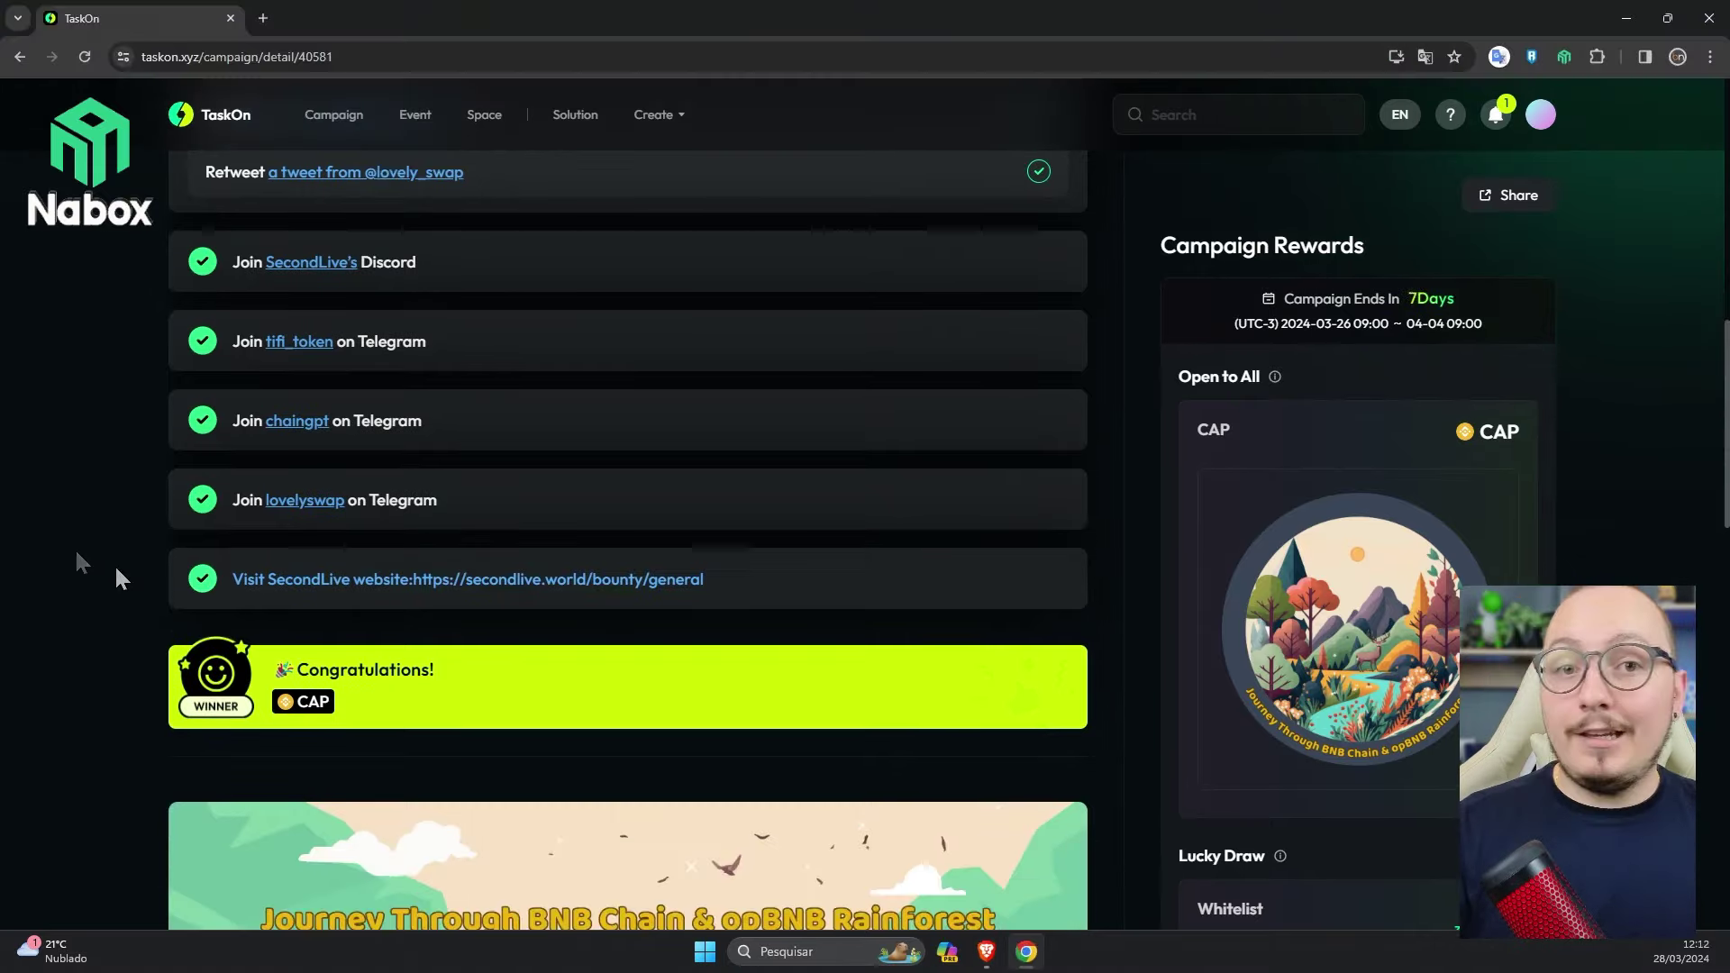
{"action": "scroll", "coordinate": [575, 500], "scroll_direction": "up", "scroll_amount": 5}
{"action": "scroll", "coordinate": [593, 484], "scroll_direction": "down", "scroll_amount": 5}
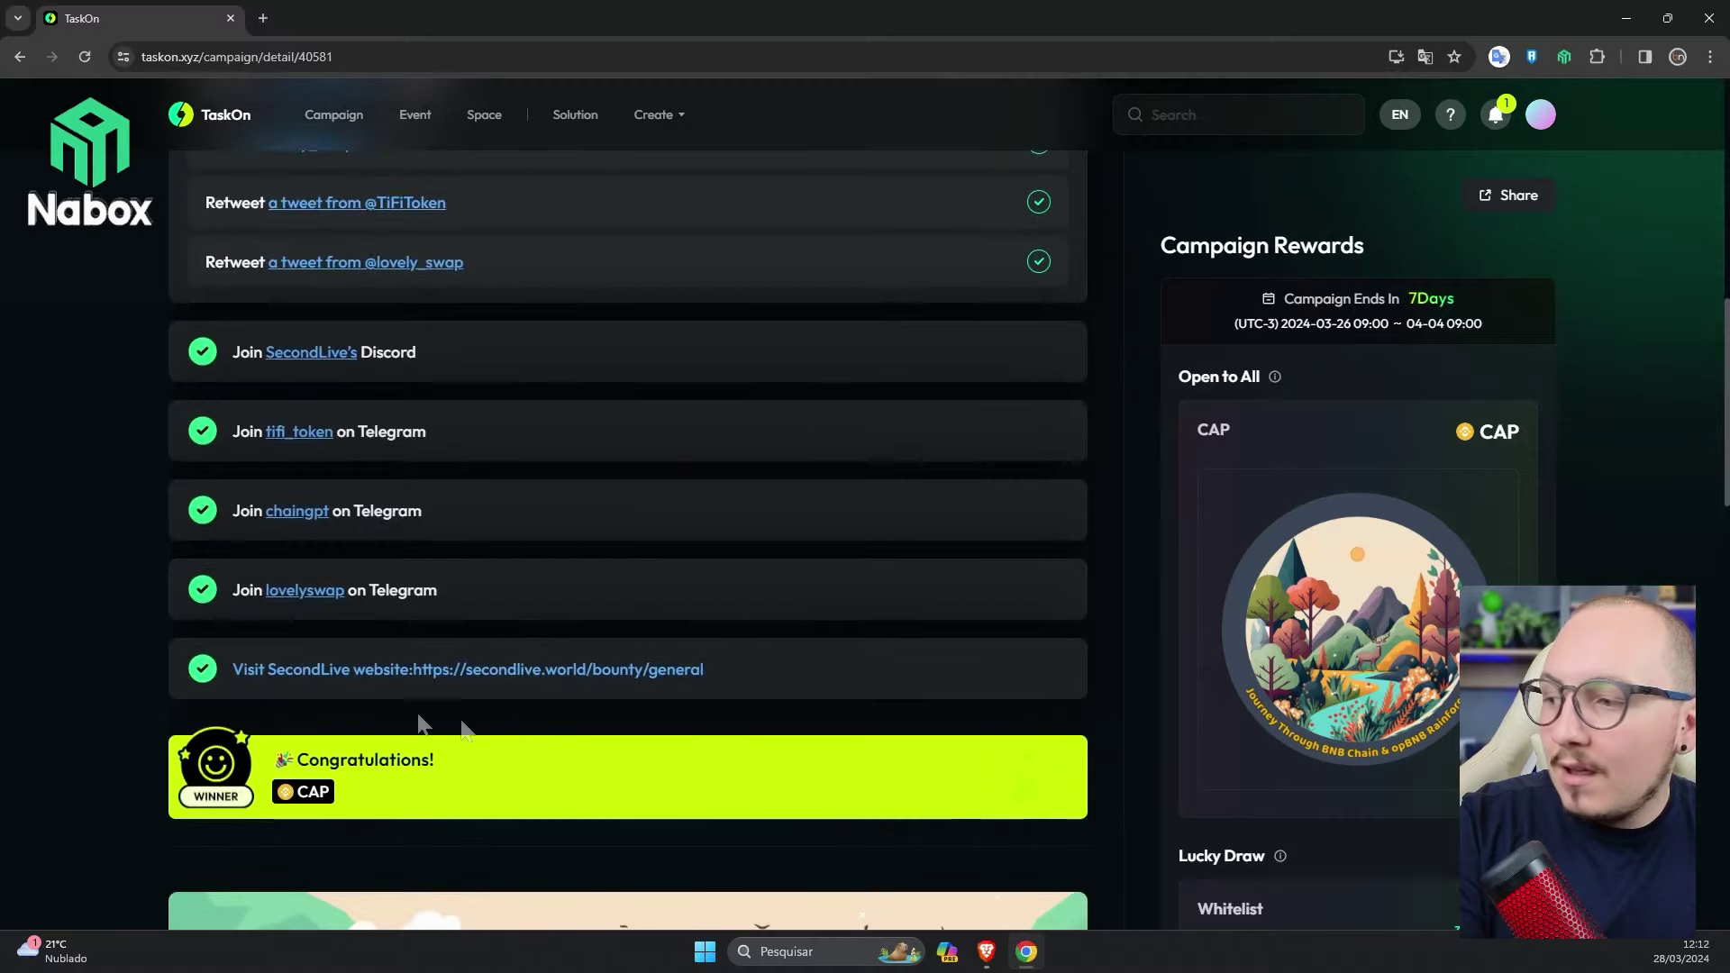
{"action": "mouse_move", "coordinate": [378, 799]}
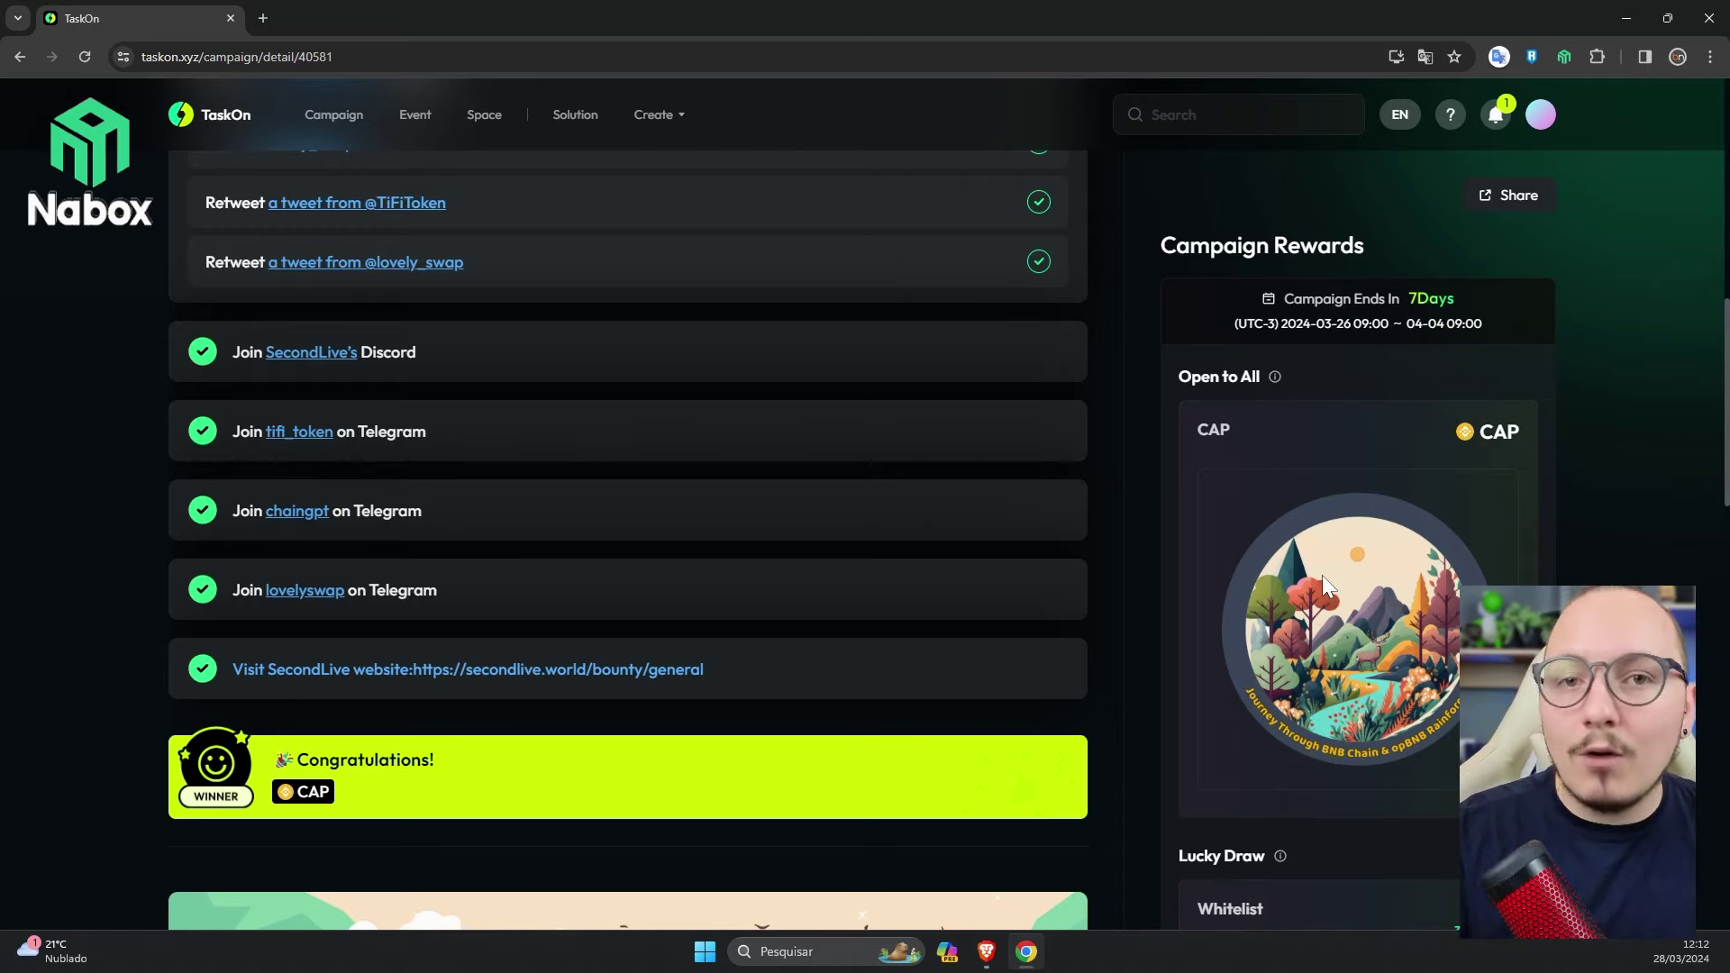
Step: Claim the CAP reward, connecting MetaMask and confirming the transaction in Nabox Wallet
{"action": "mouse_move", "coordinate": [417, 757]}
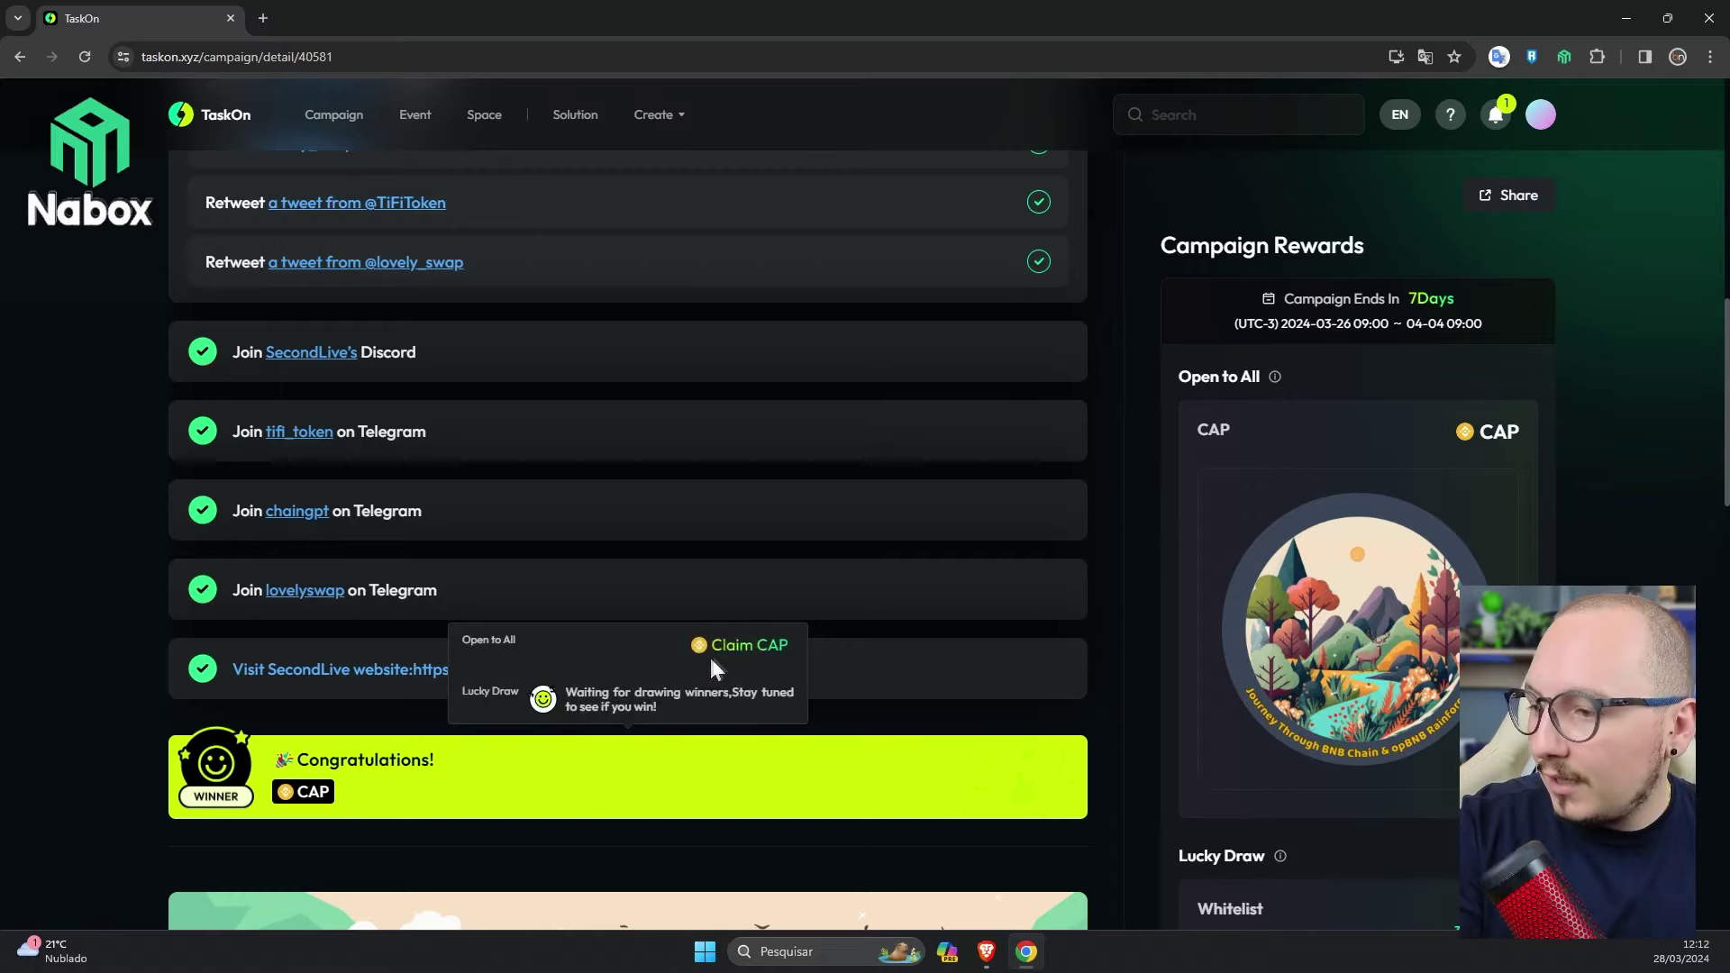
{"action": "left_click", "coordinate": [737, 656]}
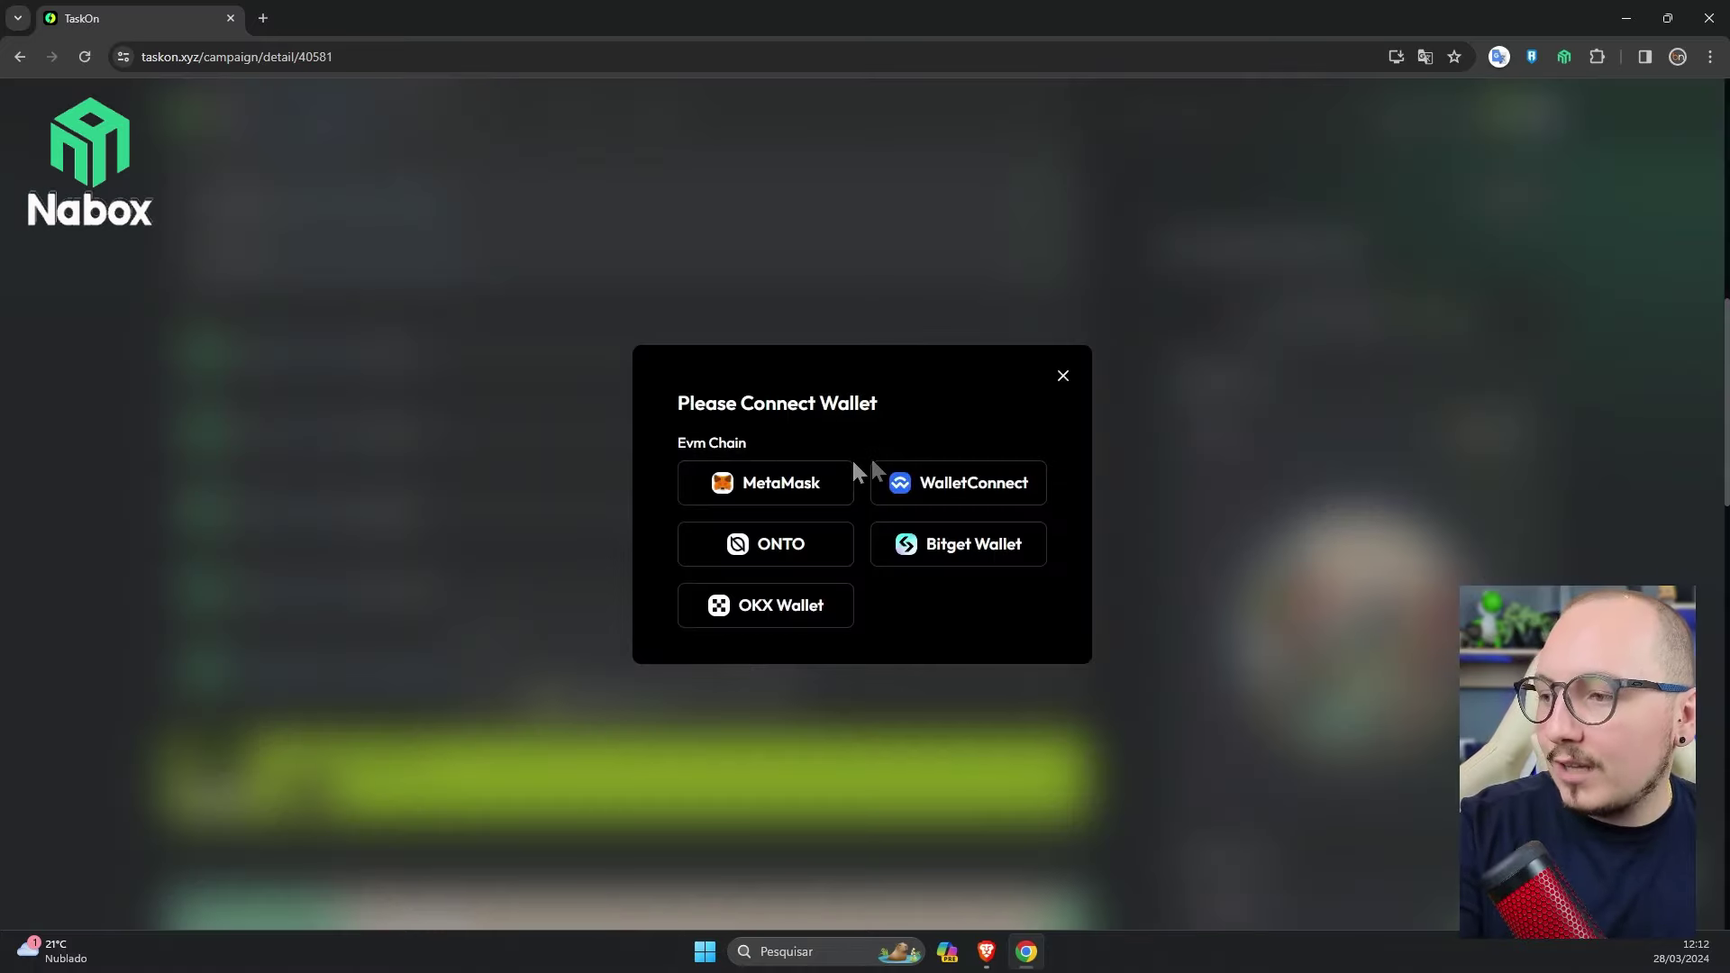
{"action": "left_click", "coordinate": [793, 483]}
{"action": "left_click", "coordinate": [1562, 58]}
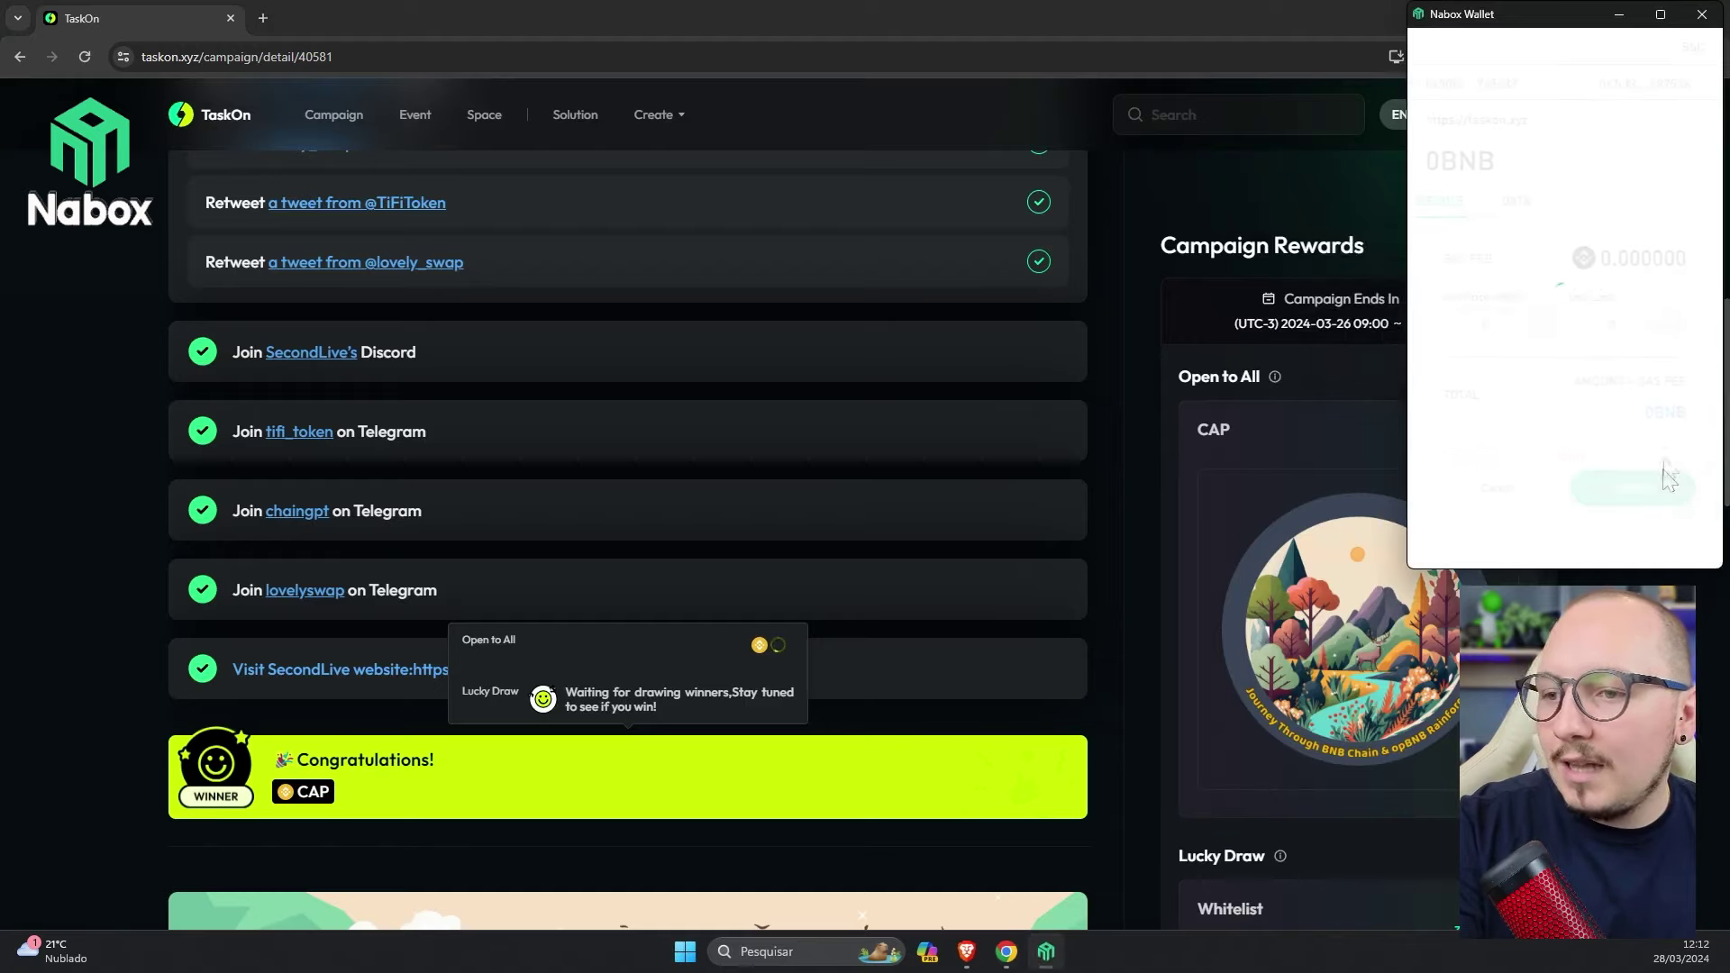
{"action": "left_click", "coordinate": [1649, 496]}
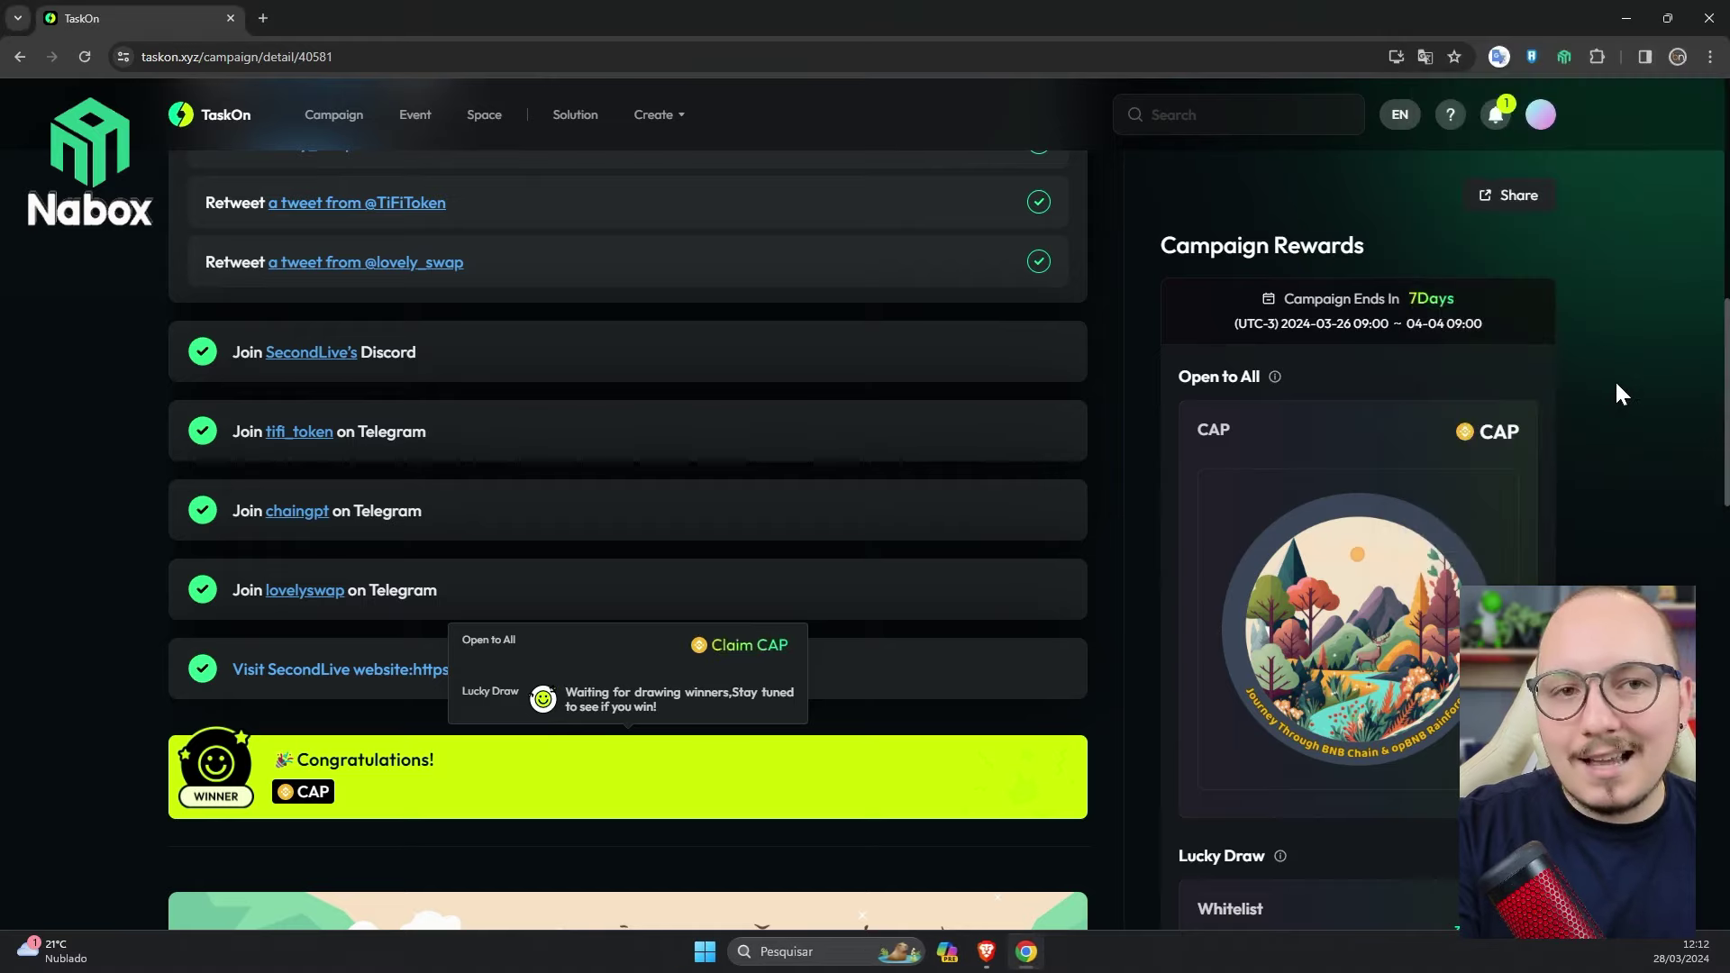
Step: Confirm Nabox Wallet is on the BSC network and copy the wallet address
{"action": "left_click", "coordinate": [1566, 58]}
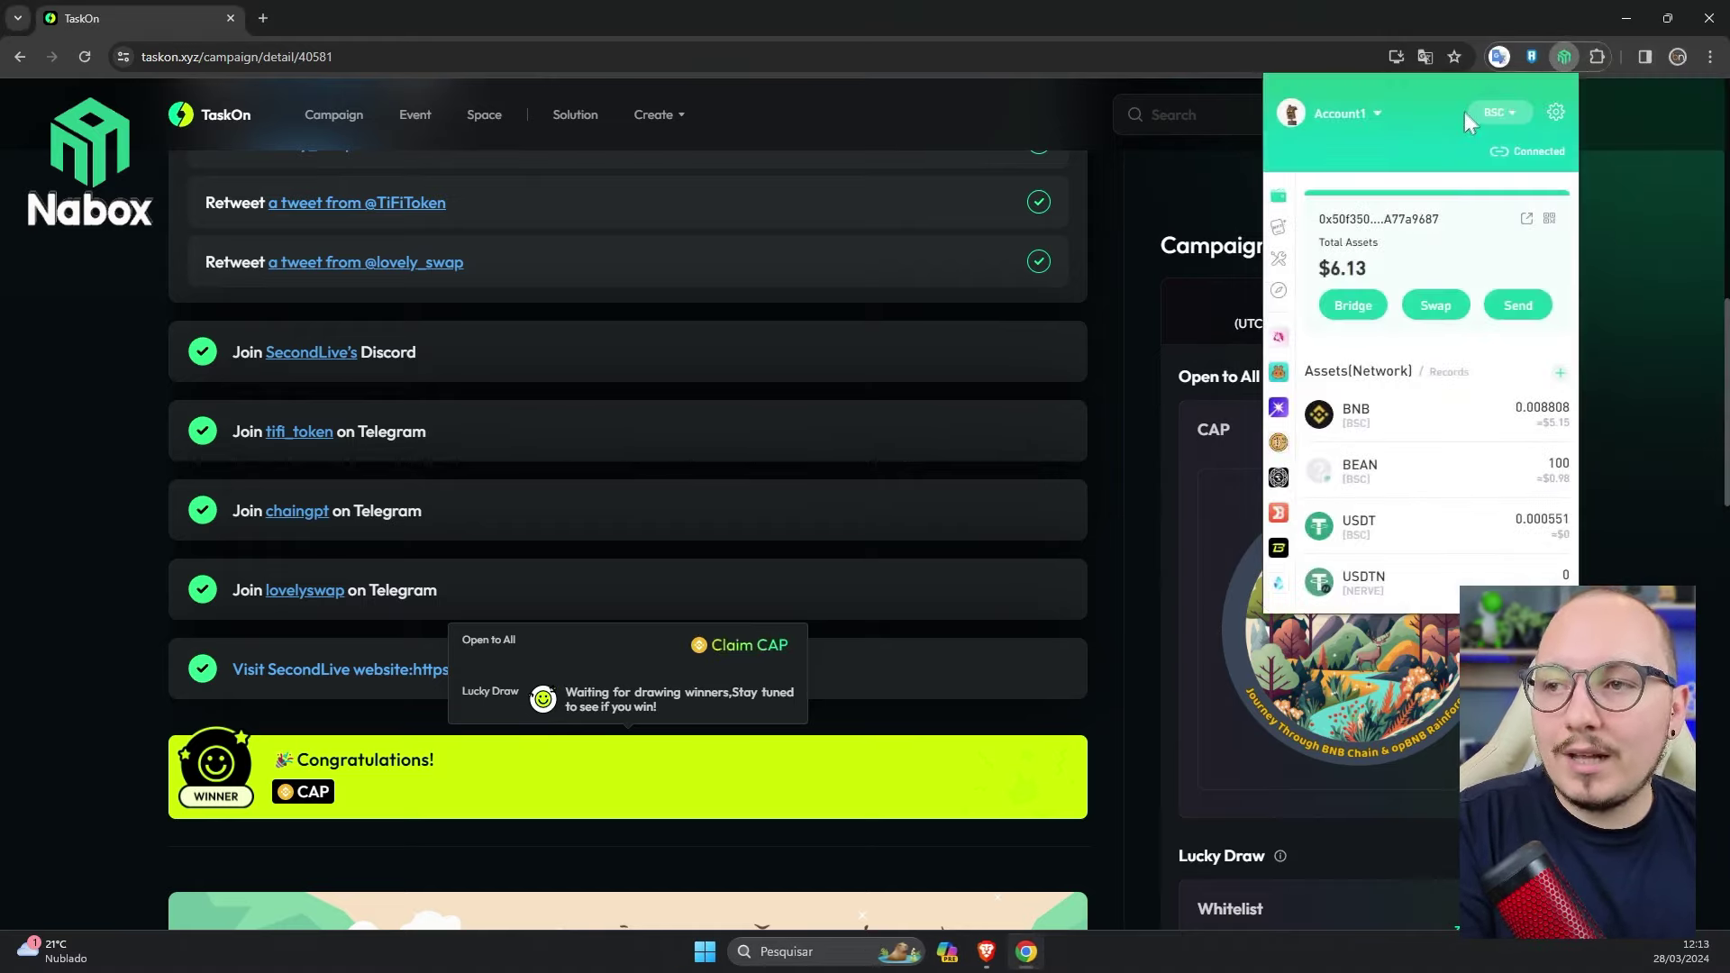
{"action": "left_click", "coordinate": [1500, 114]}
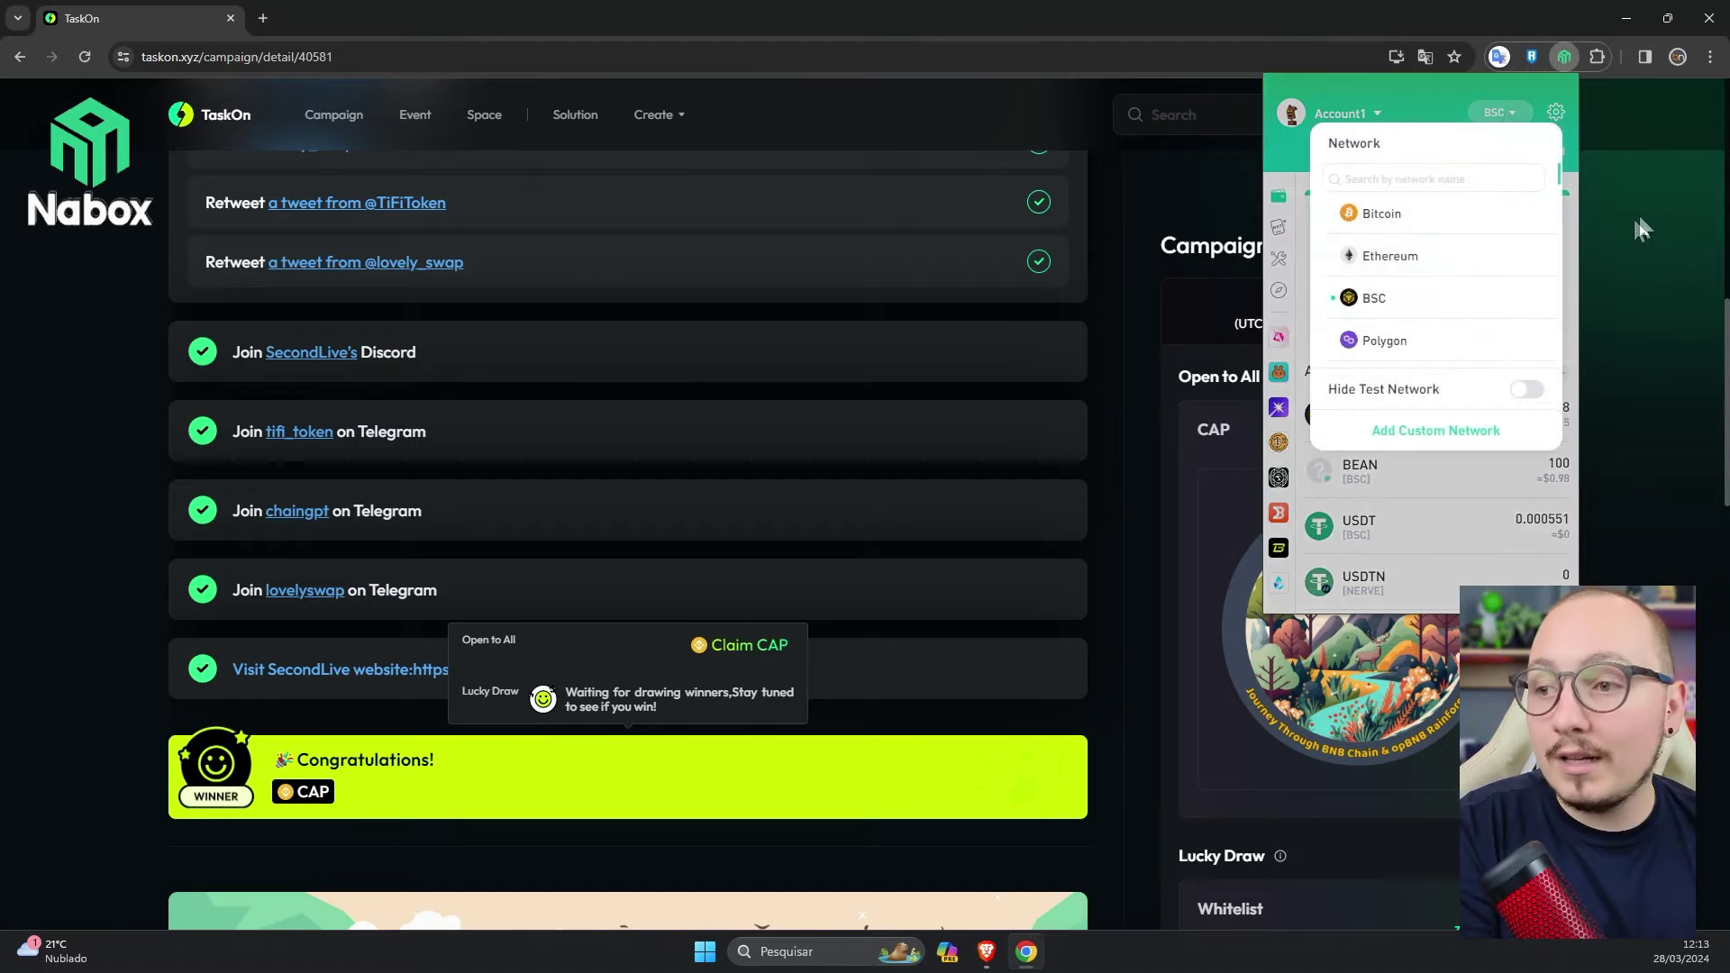
{"action": "left_click", "coordinate": [1588, 145]}
{"action": "left_click", "coordinate": [1557, 56]}
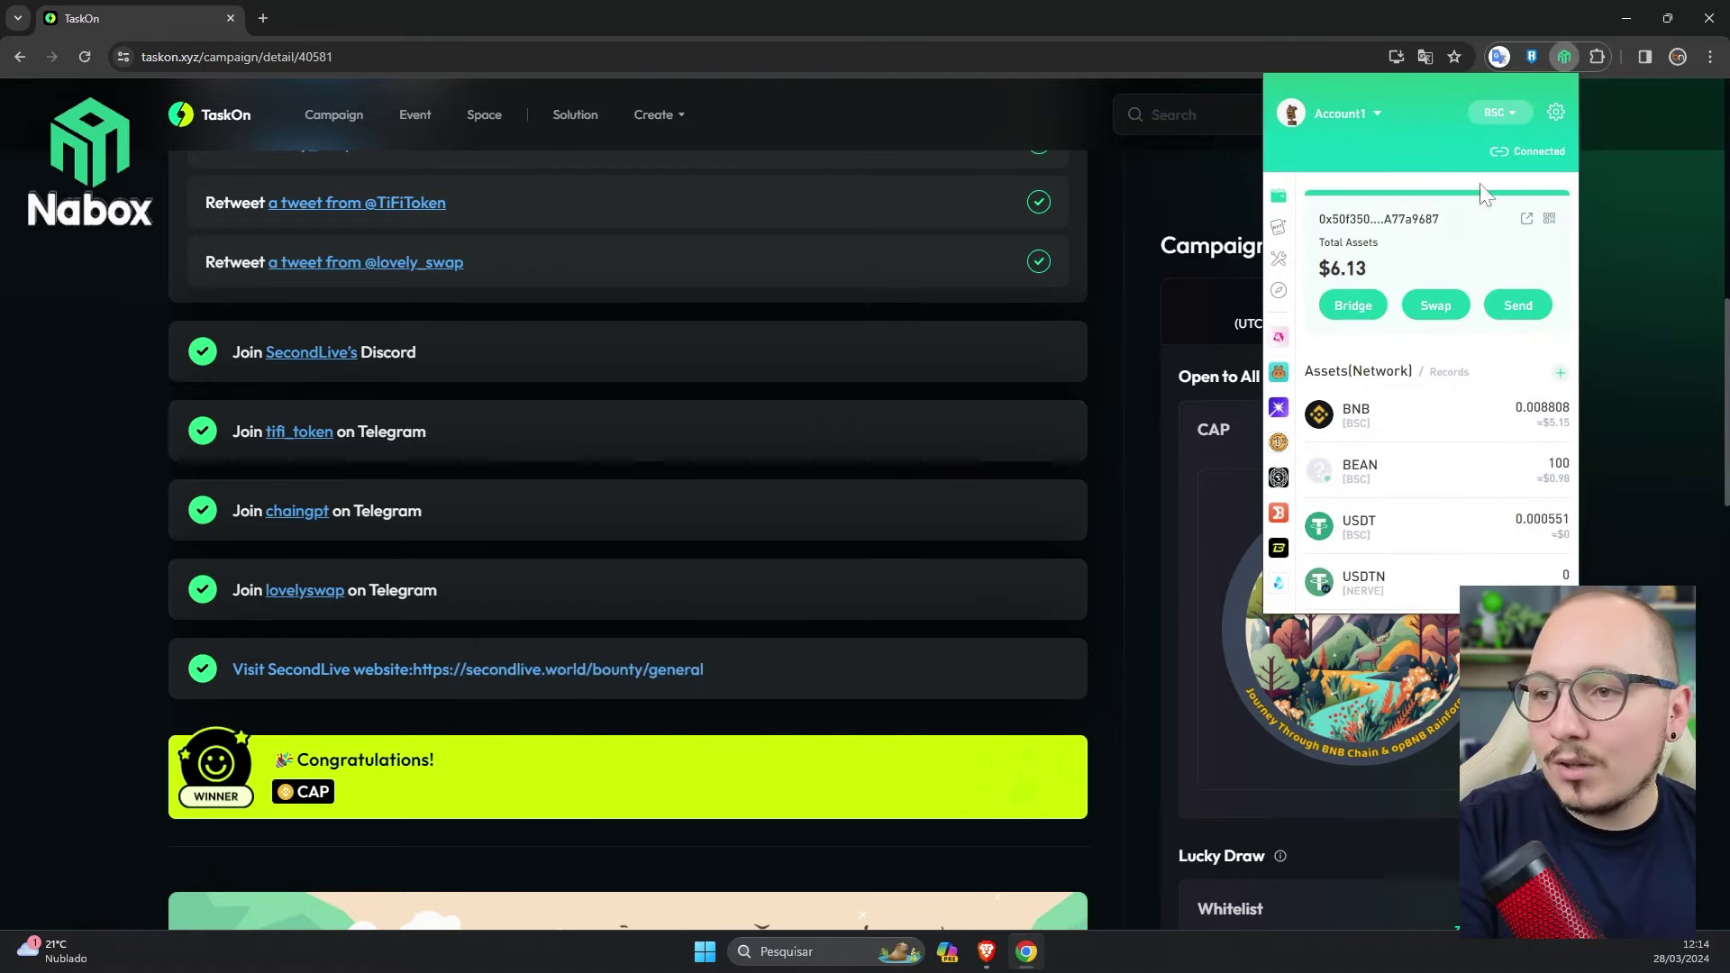
{"action": "left_click", "coordinate": [1410, 227]}
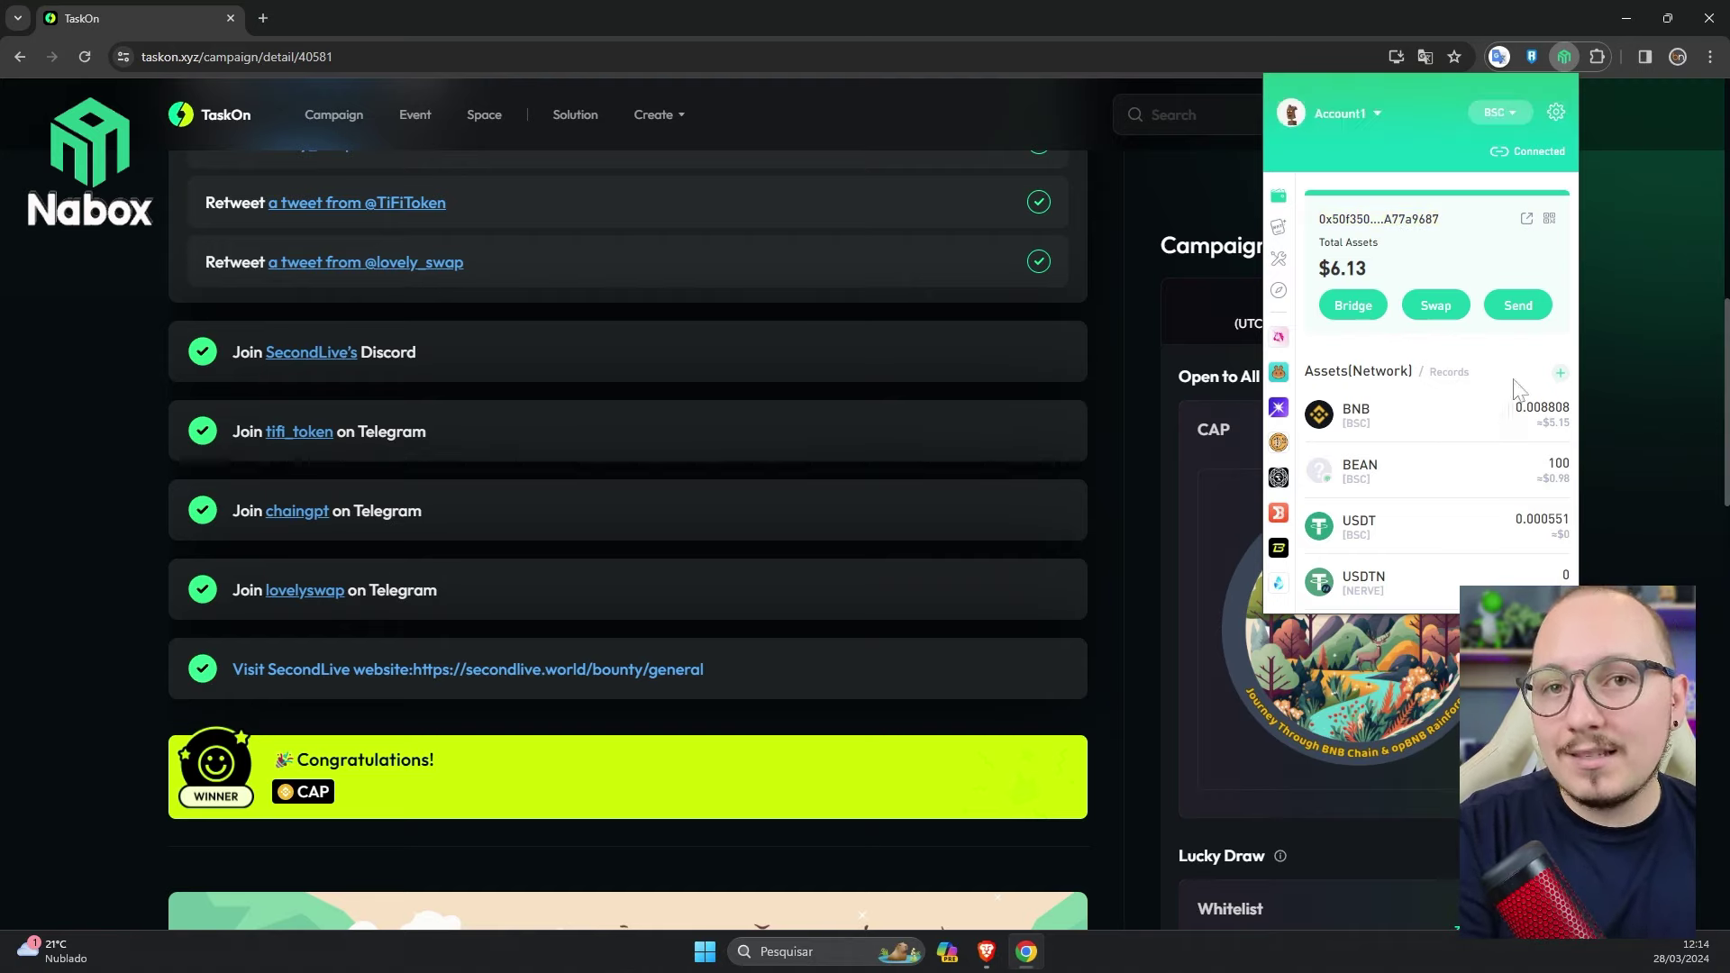
{"action": "left_click", "coordinate": [83, 586]}
{"action": "scroll", "coordinate": [83, 586], "scroll_direction": "down", "scroll_amount": 1}
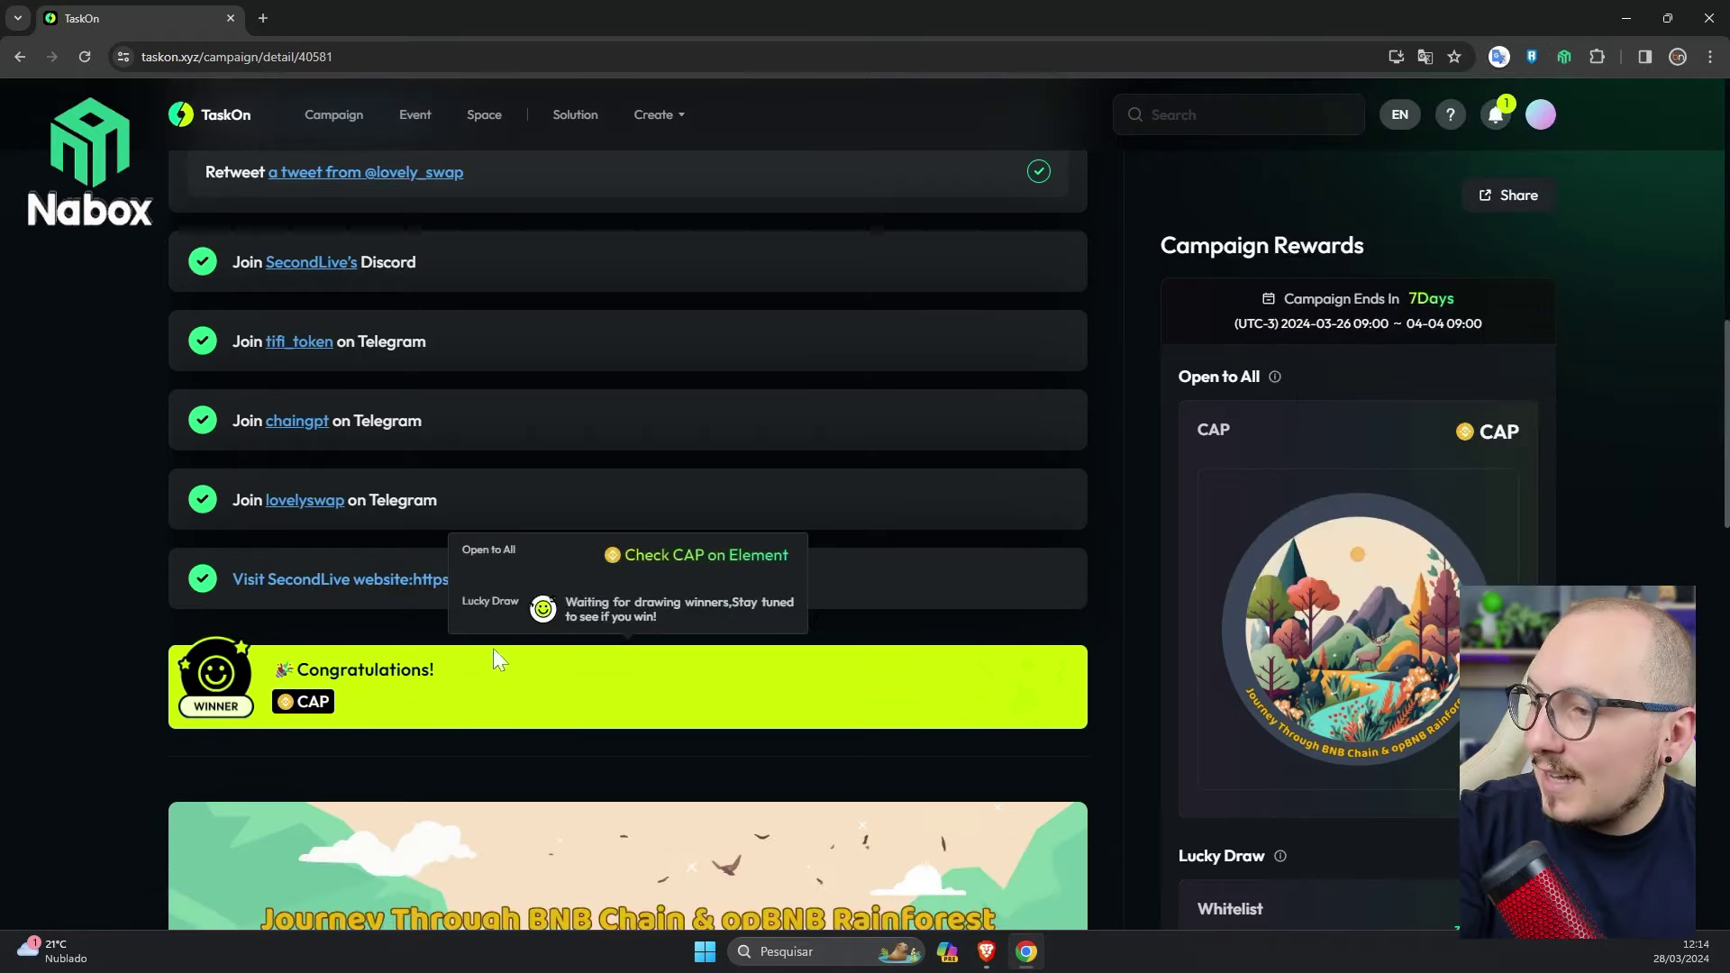
Step: View the claimed CAP NFT on Element Market, then return to the TaskOn campaign tab
{"action": "left_click", "coordinate": [657, 557]}
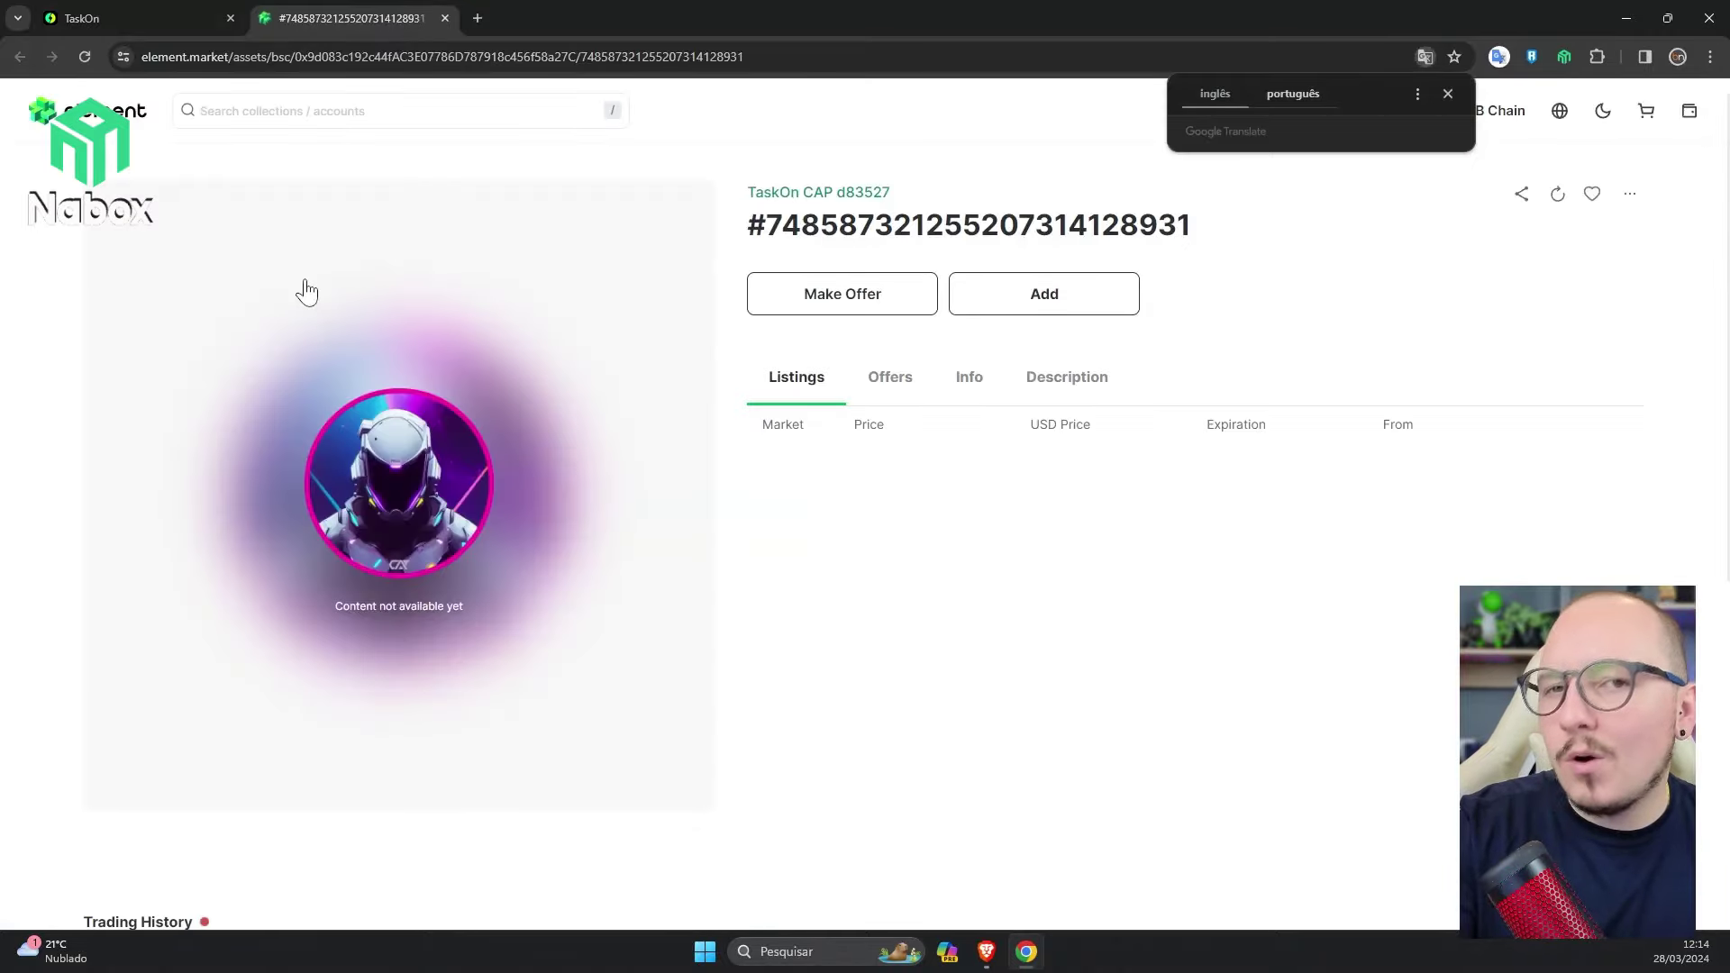
{"action": "key", "text": "ctrl+shift+Tab"}
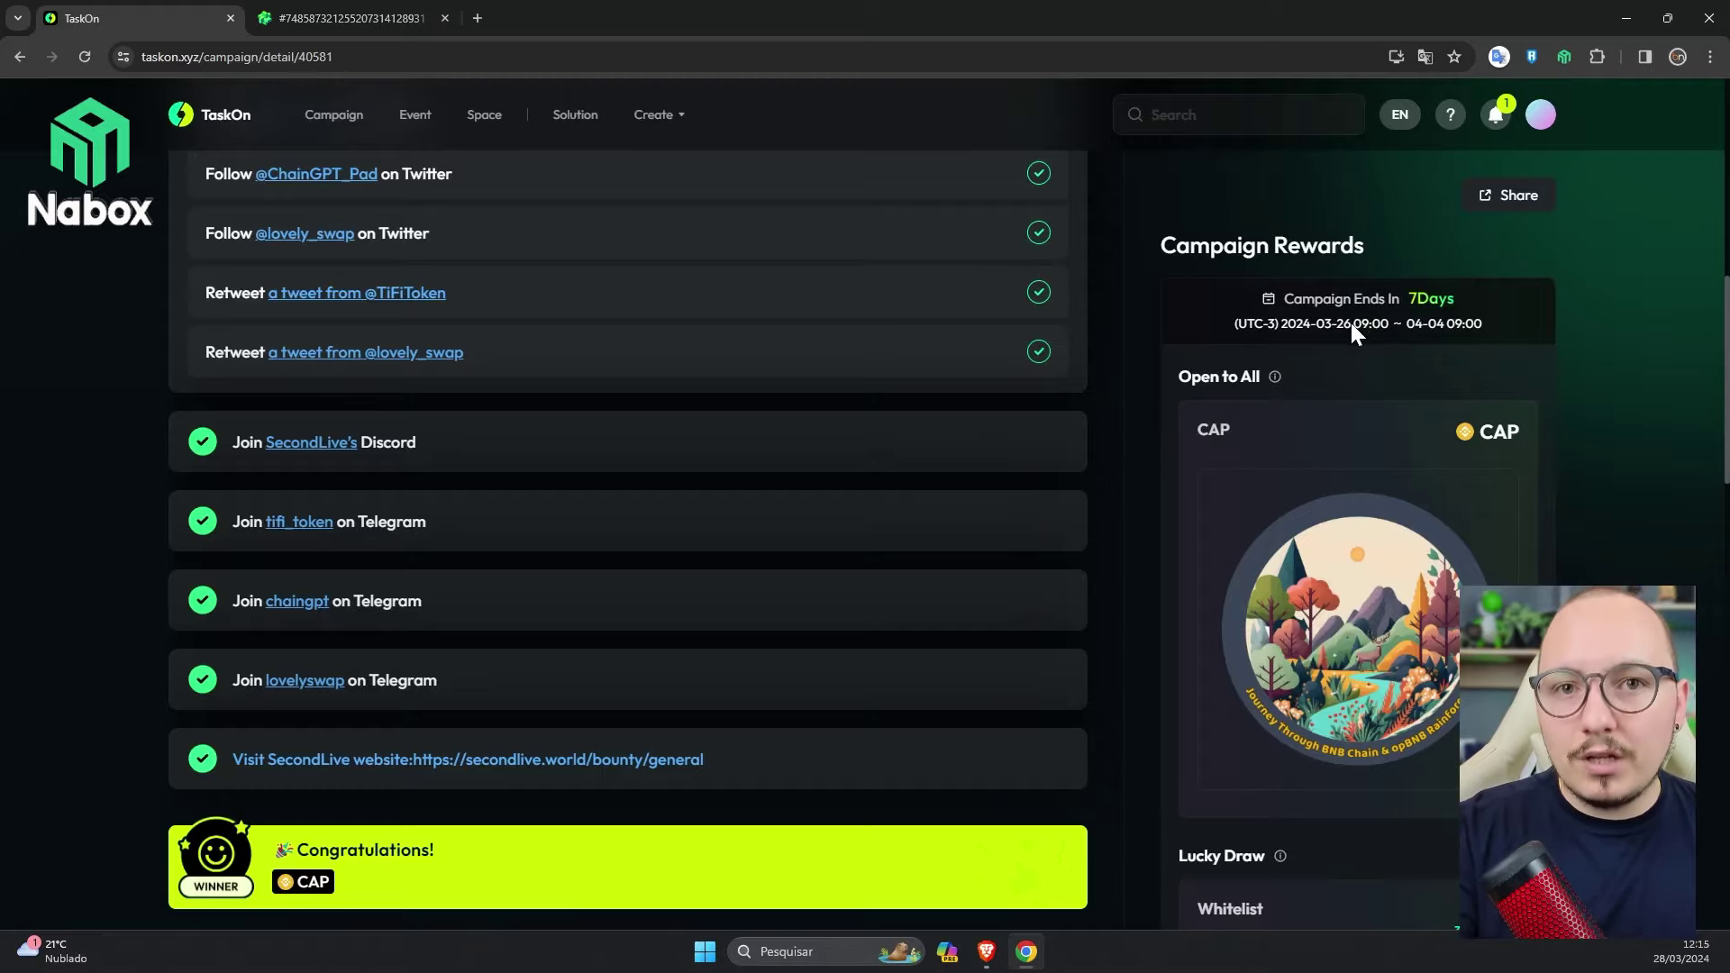
Step: Scroll the rewards sidebar to the $800 Lucky Draw Whitelist card and its 30-winner list
{"action": "scroll", "coordinate": [1386, 539], "scroll_direction": "down", "scroll_amount": 2}
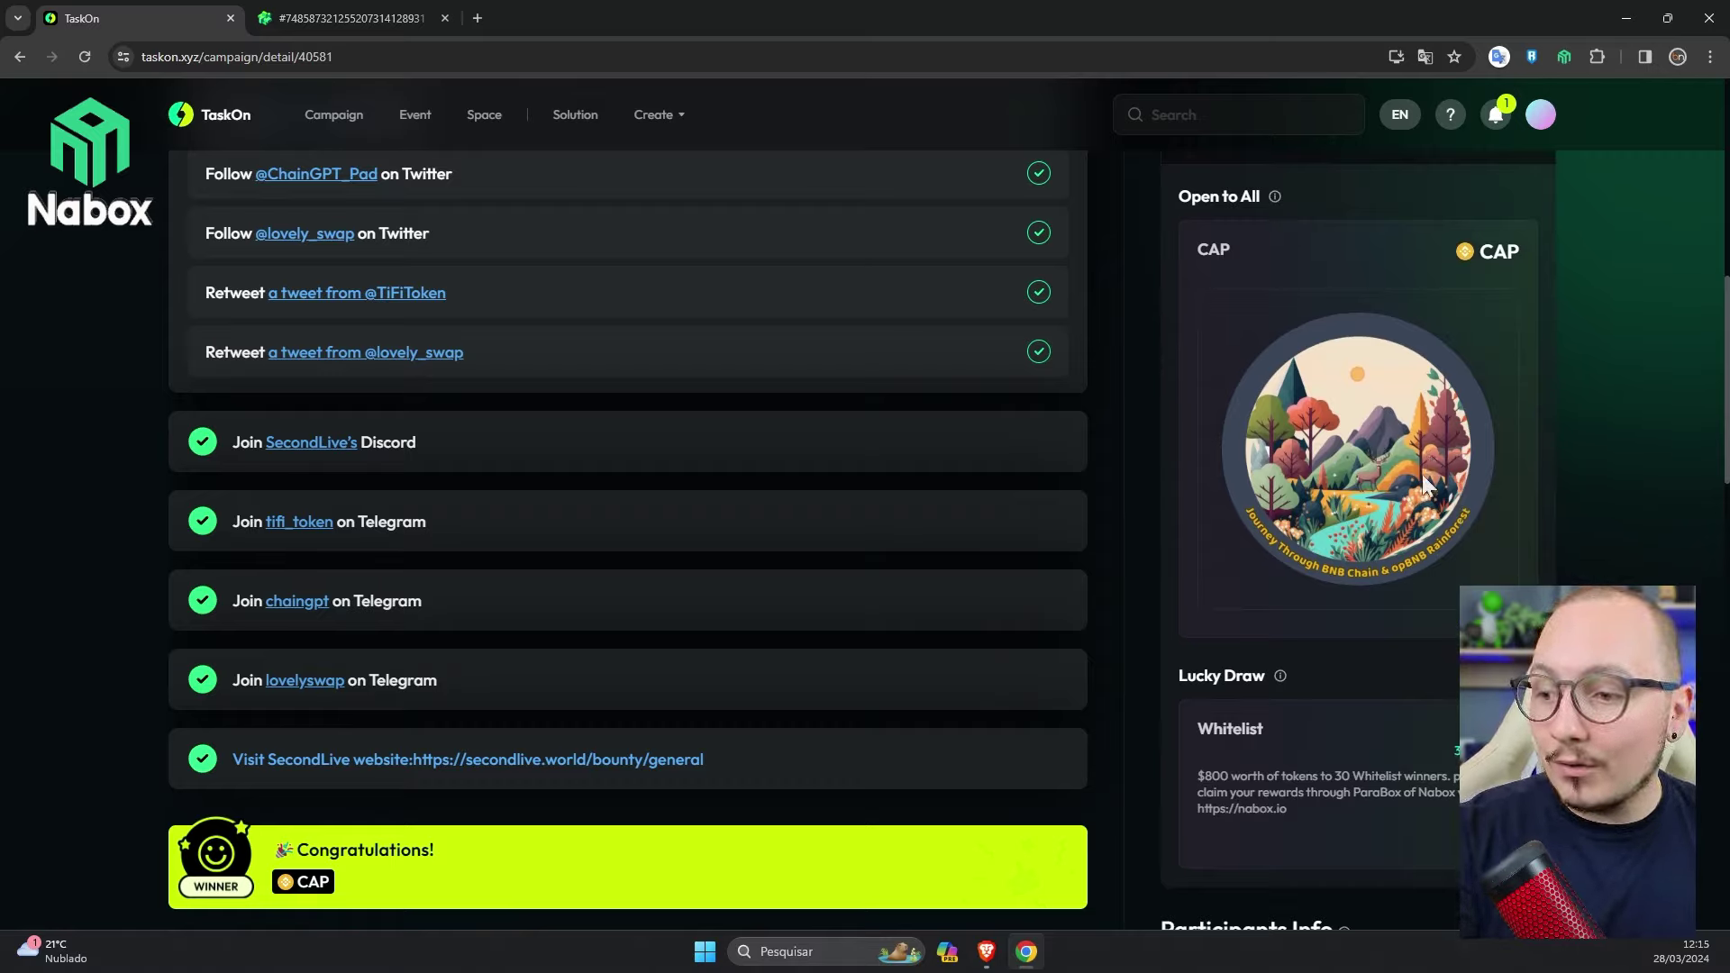
{"action": "scroll", "coordinate": [1422, 474], "scroll_direction": "down", "scroll_amount": 2}
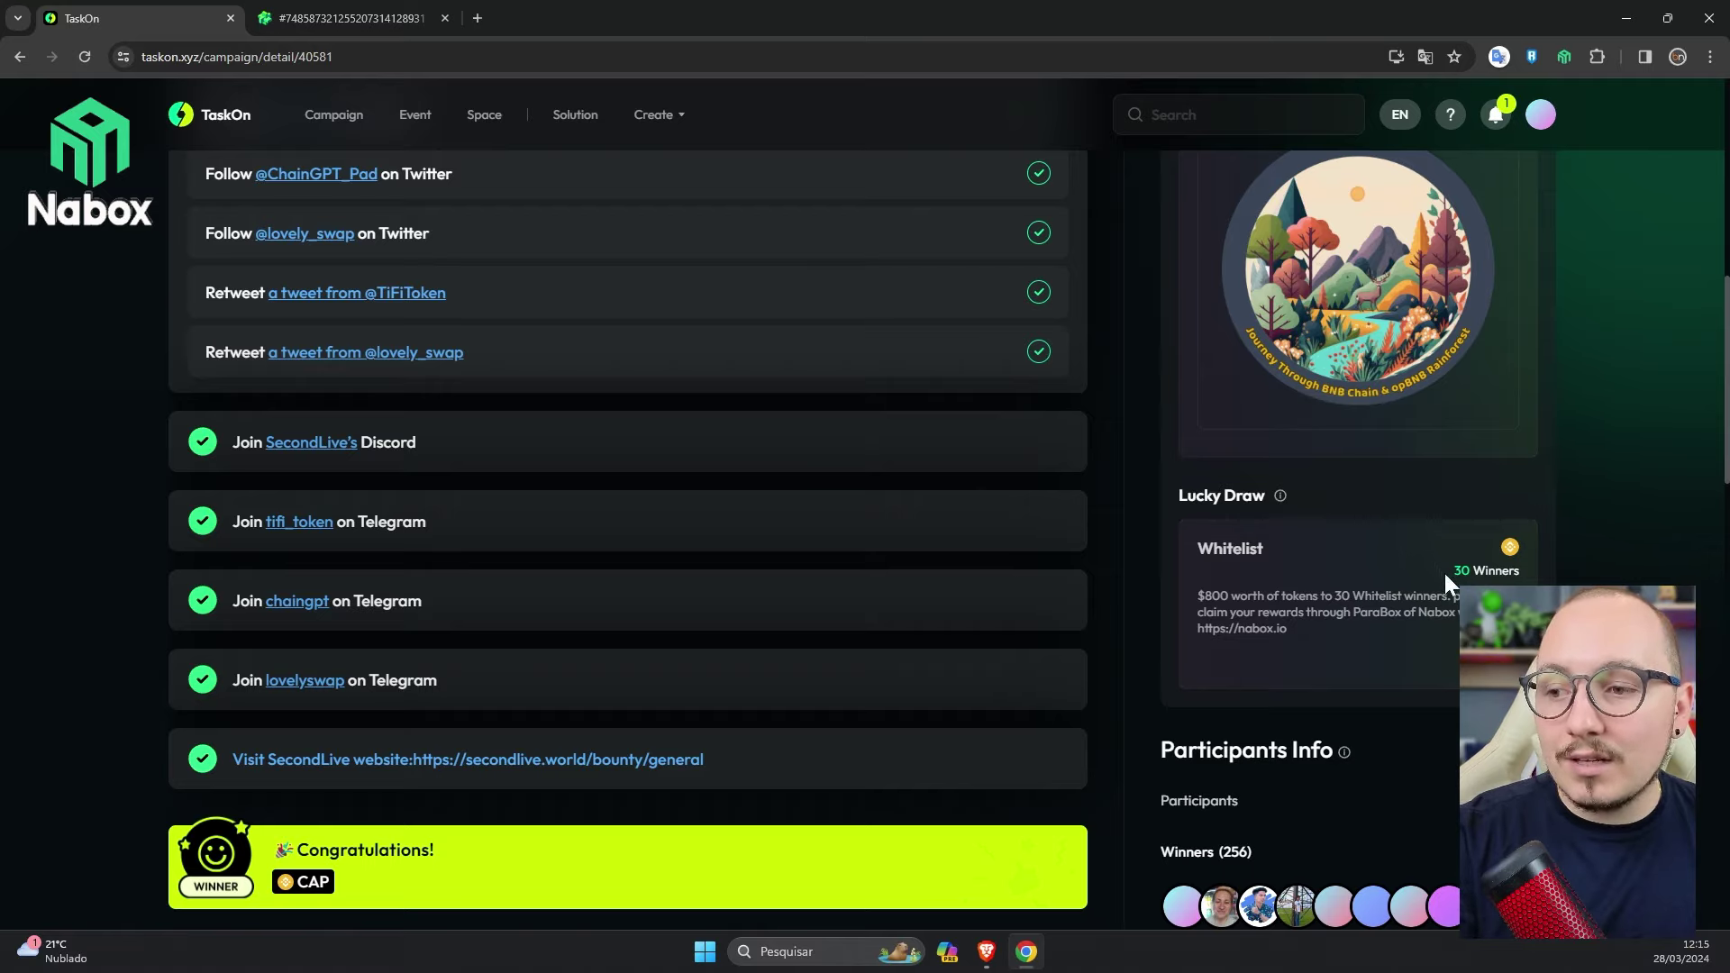
{"action": "left_click_drag", "start_coordinate": [1446, 573], "coordinate": [1475, 570]}
{"action": "left_click", "coordinate": [1480, 559]}
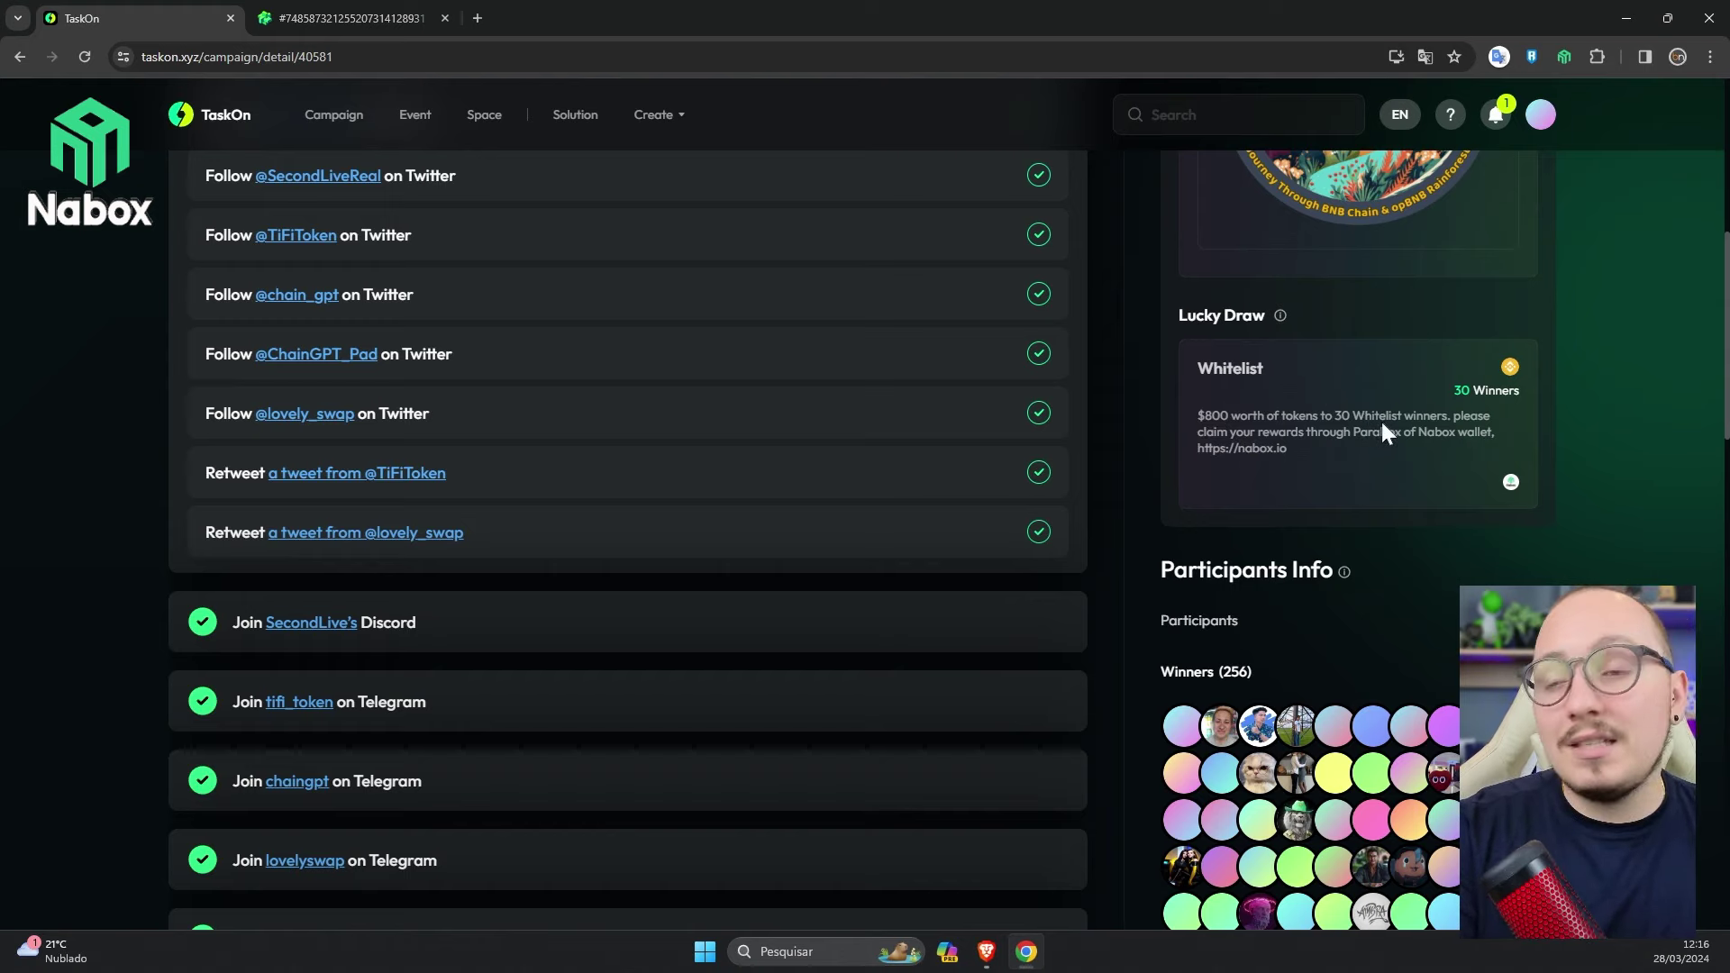
{"action": "scroll", "coordinate": [1523, 462], "scroll_direction": "down", "scroll_amount": 1}
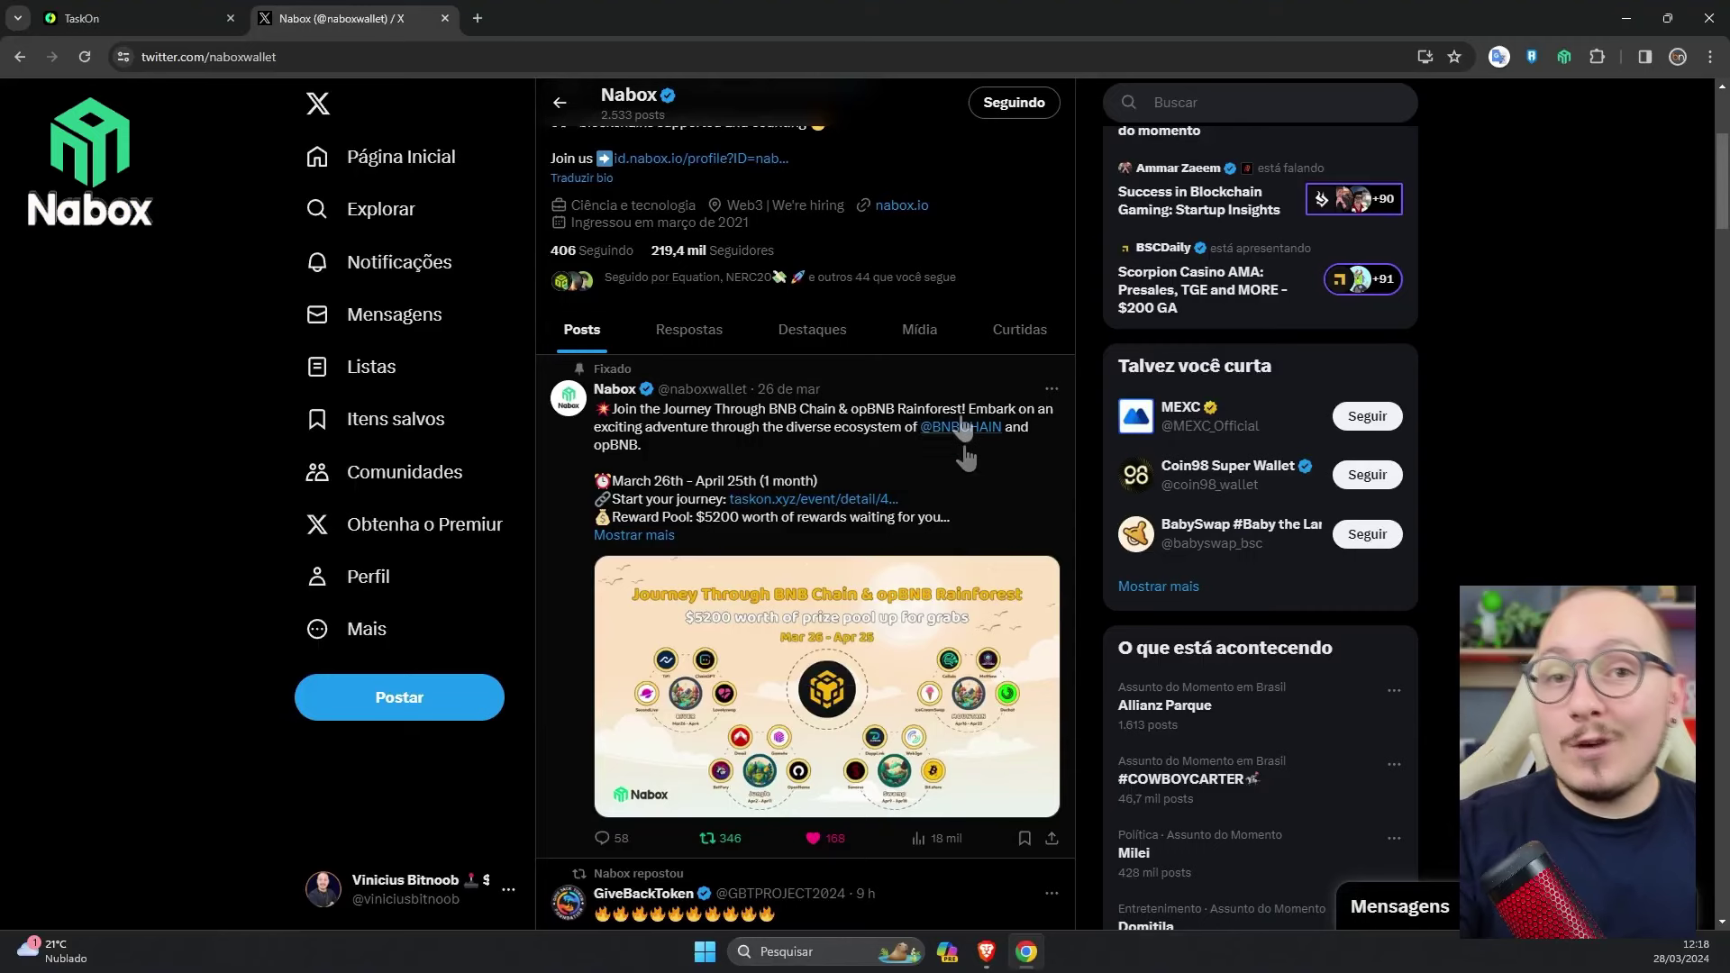
Step: Open the taskon.xyz Rainforest event link (event 40772) from Nabox's pinned X post
{"action": "left_click", "coordinate": [779, 501]}
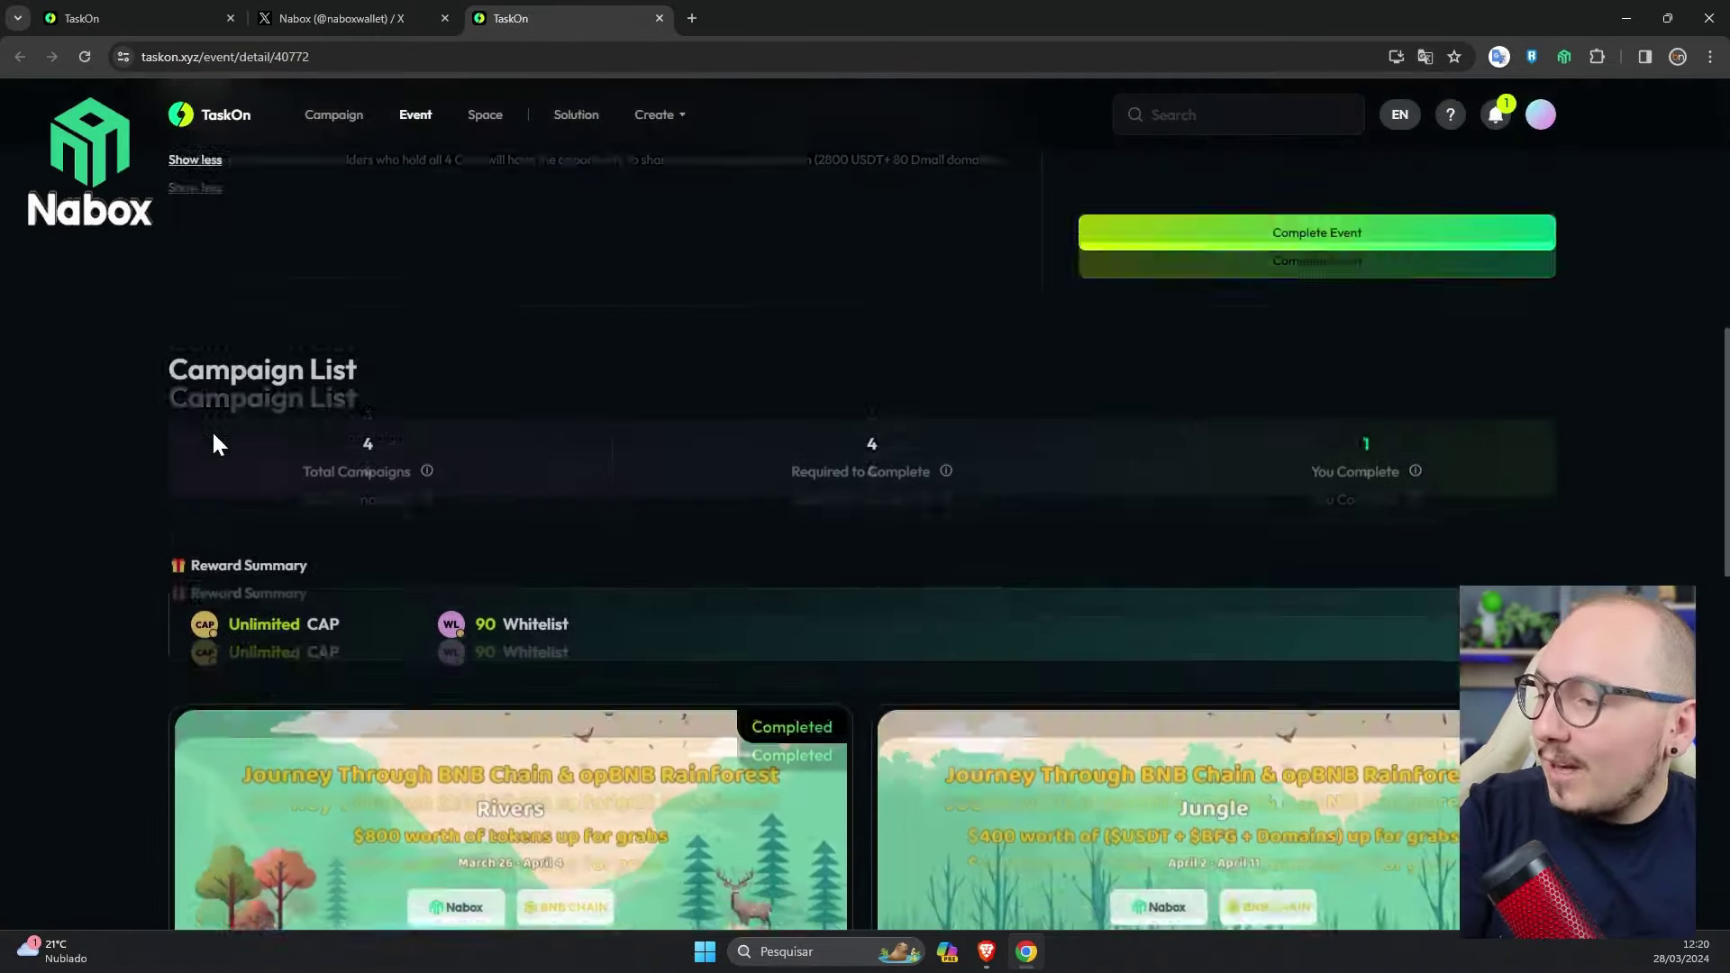
Step: Open the second campaign card, Phase 2/4 Jungle, and view its 0/13 task list
{"action": "scroll", "coordinate": [213, 442], "scroll_direction": "down", "scroll_amount": 4}
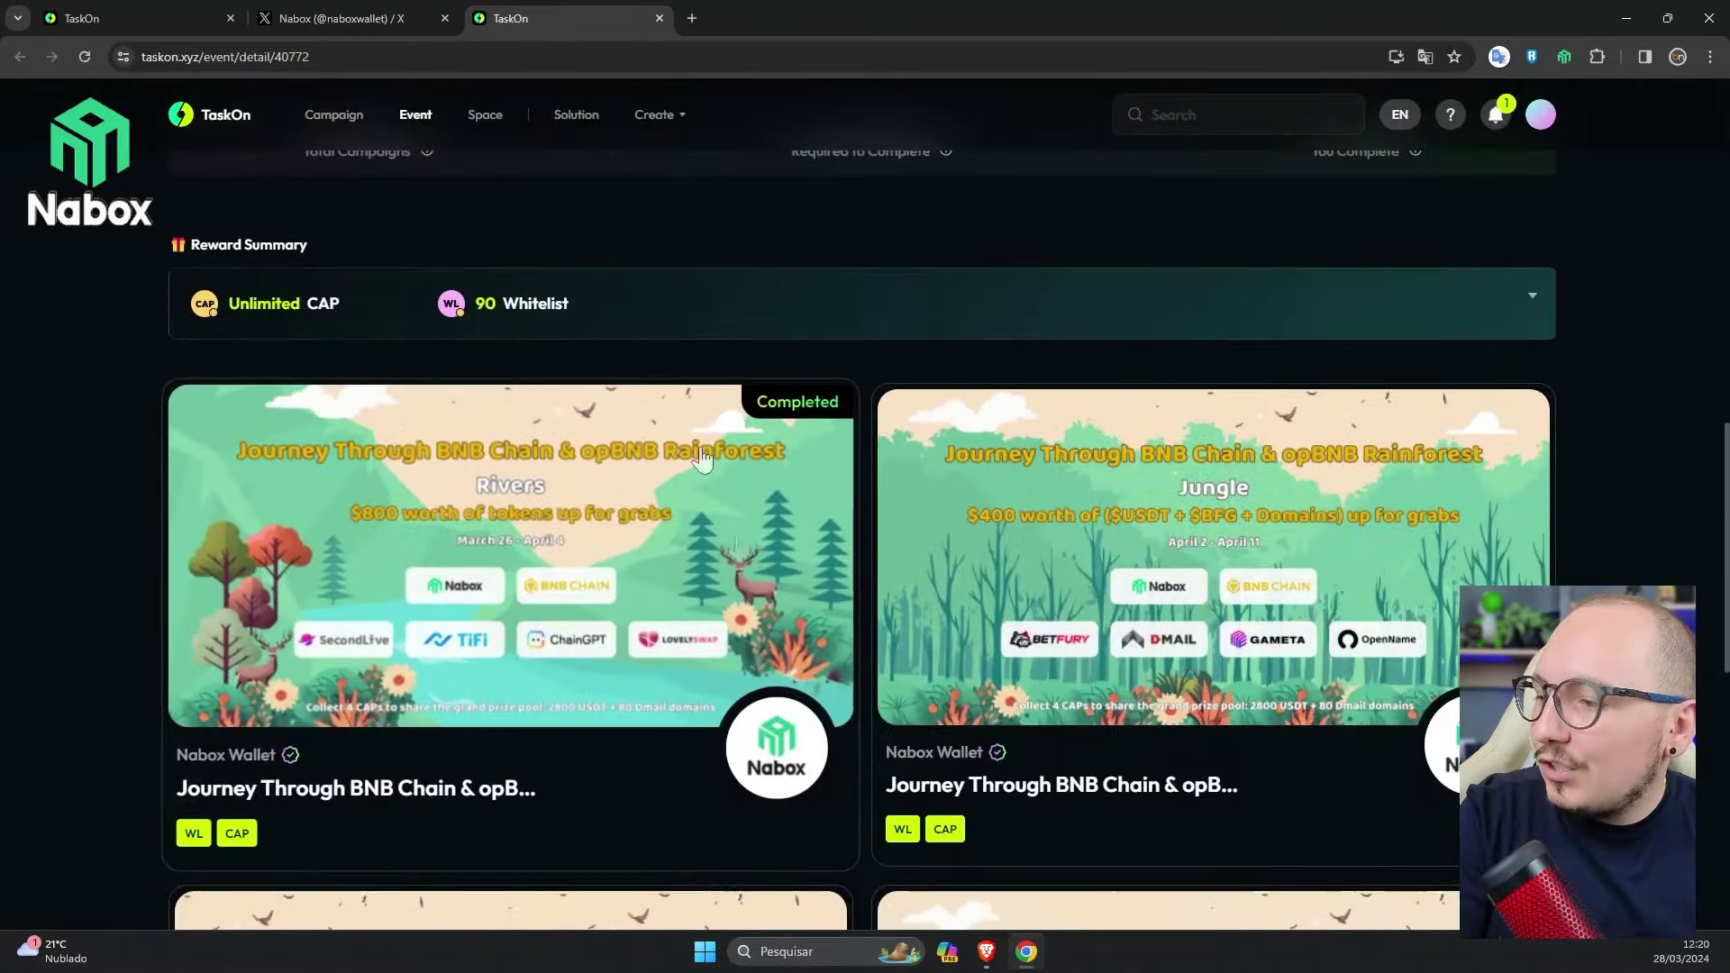
{"action": "left_click", "coordinate": [1204, 619]}
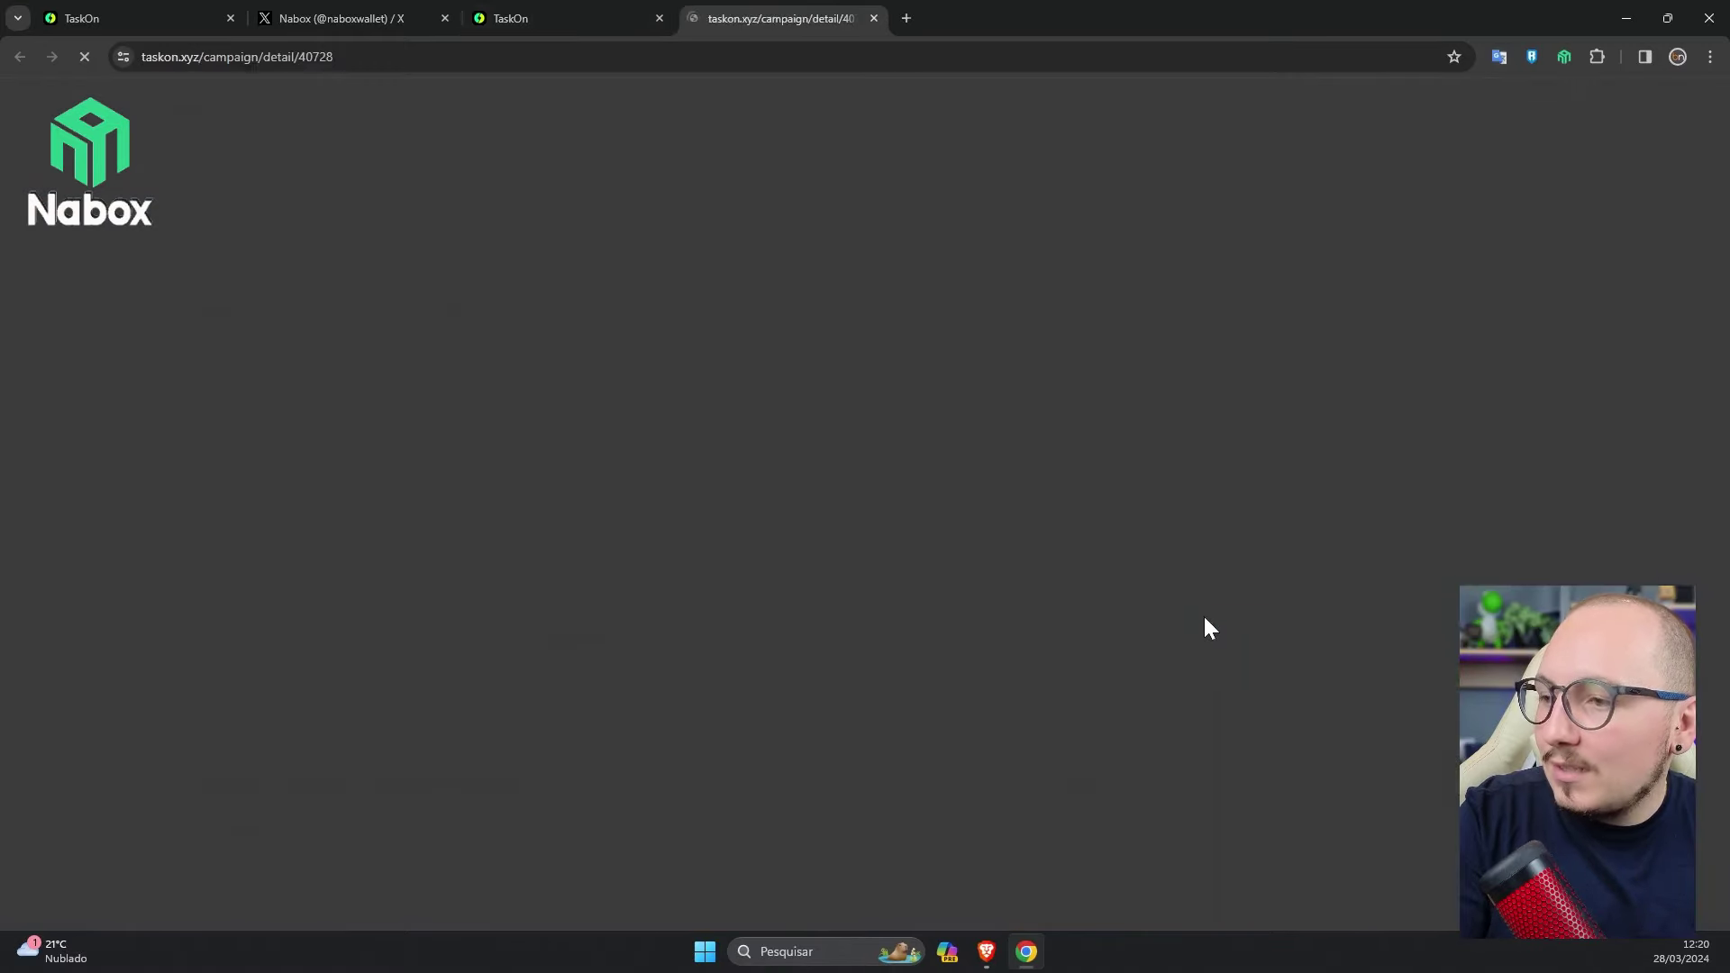
{"action": "scroll", "coordinate": [227, 419], "scroll_direction": "down", "scroll_amount": 2}
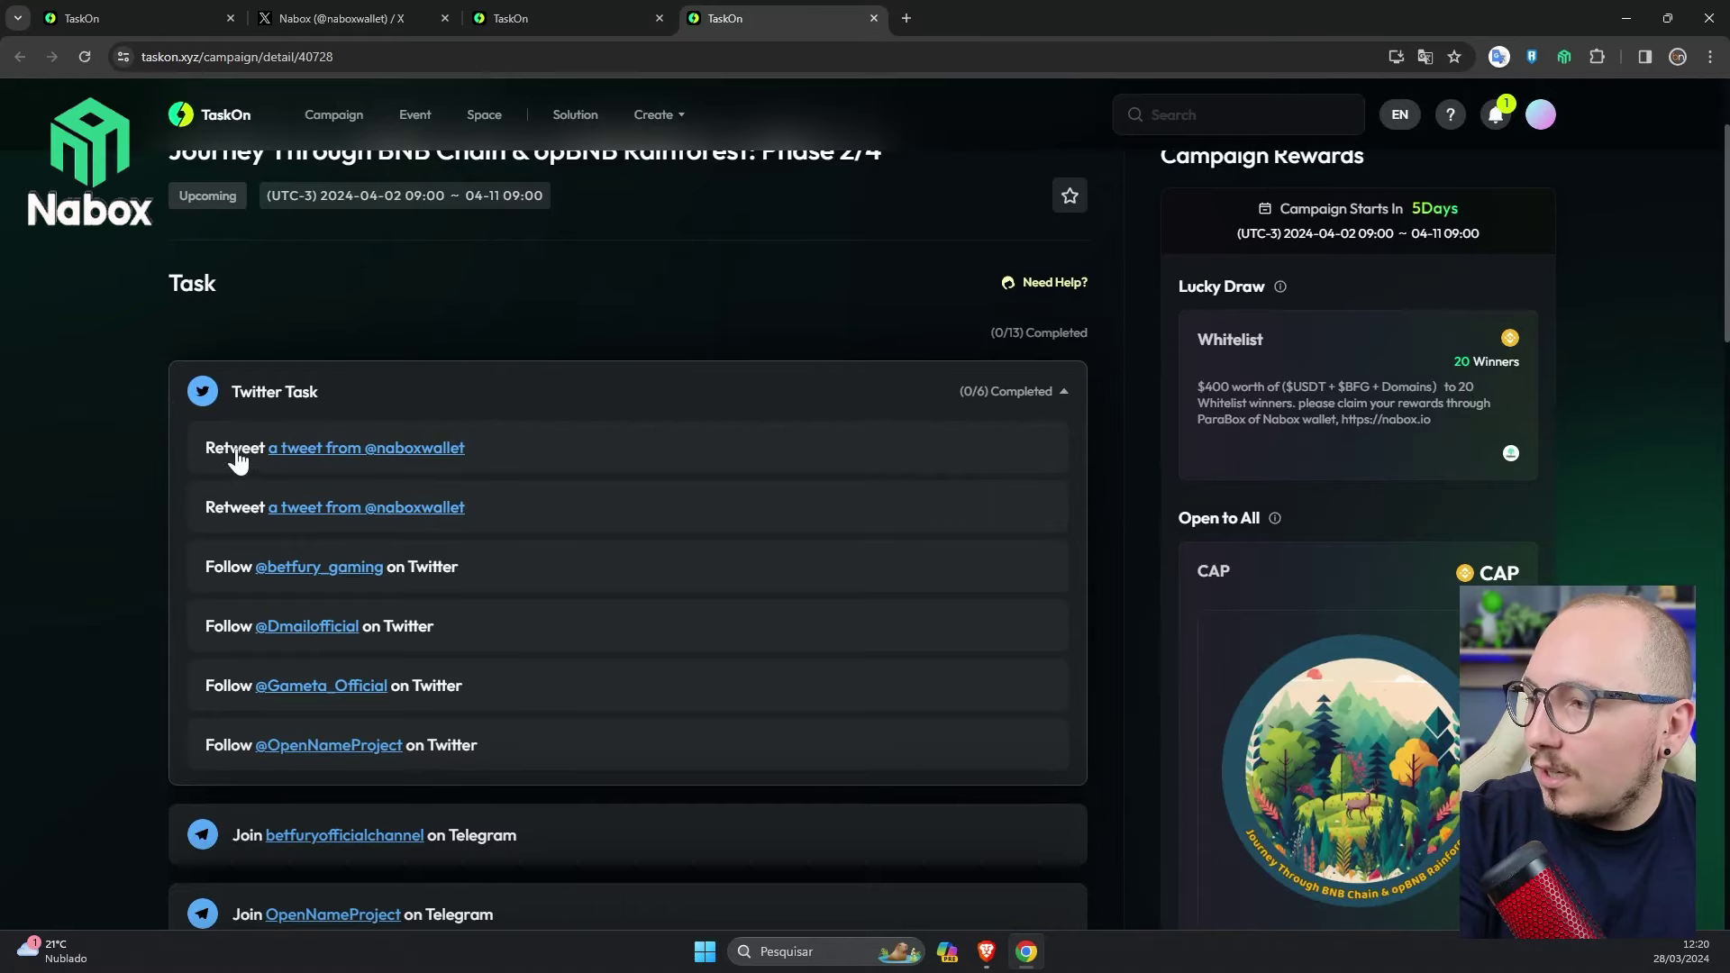
Step: Start the retweet task for the first Nabox tweet, then close the repost window
{"action": "left_click", "coordinate": [300, 450]}
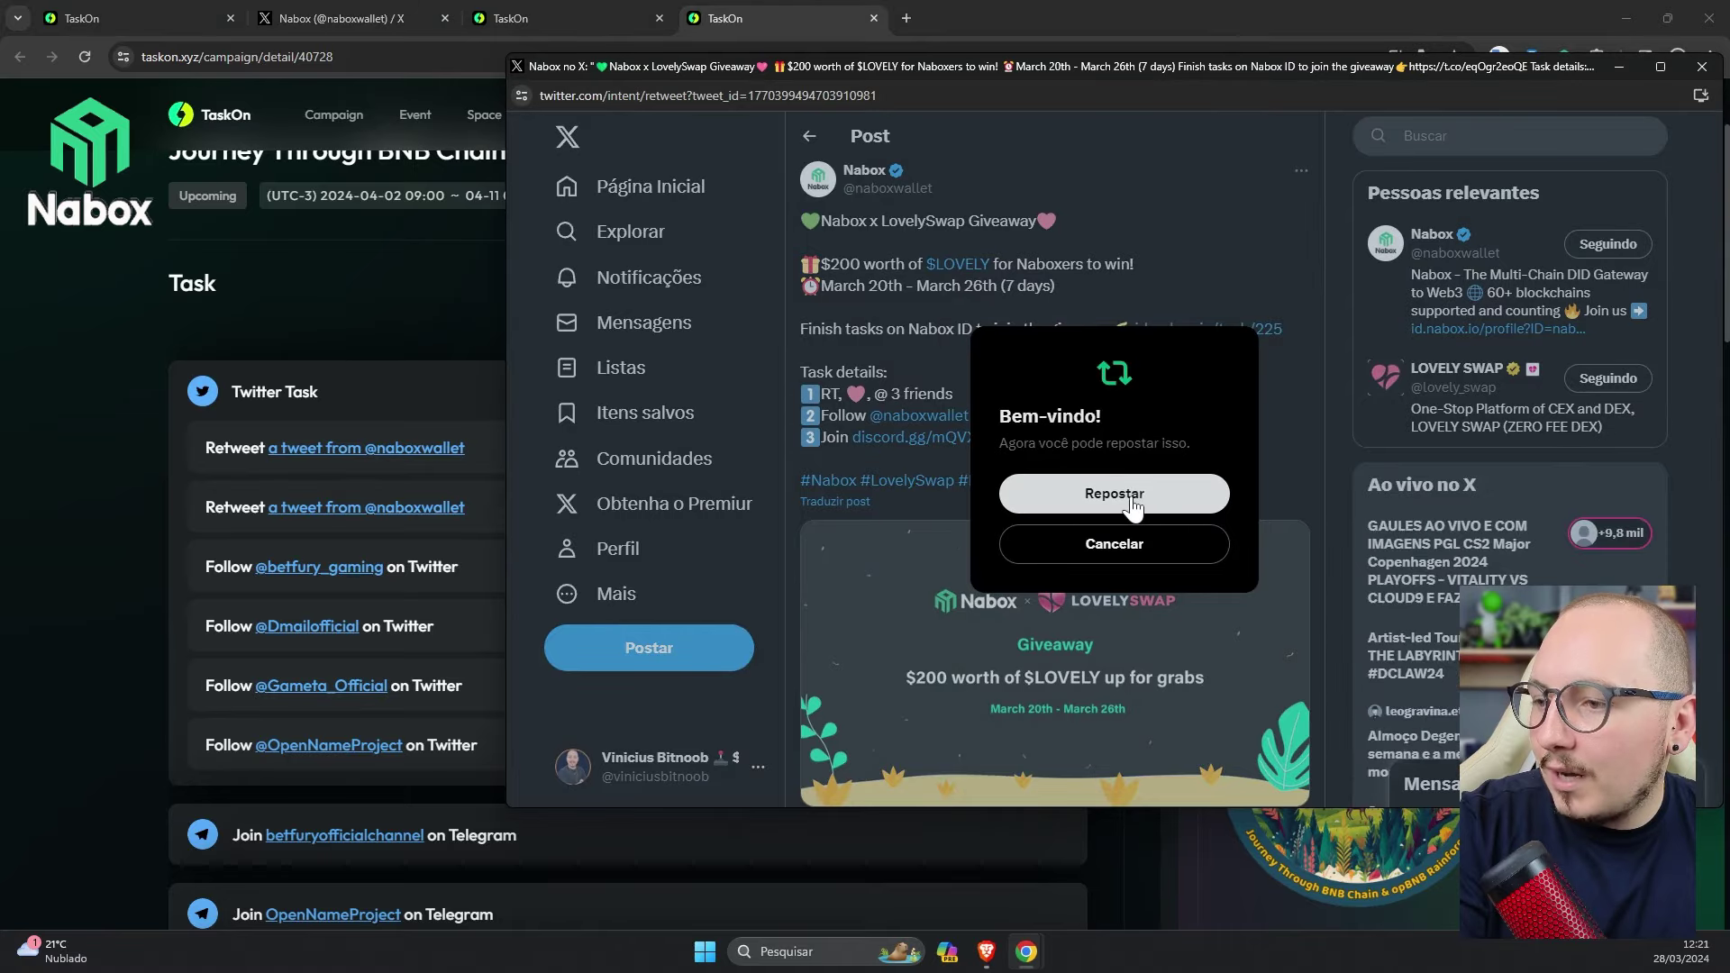
{"action": "left_click", "coordinate": [1000, 490]}
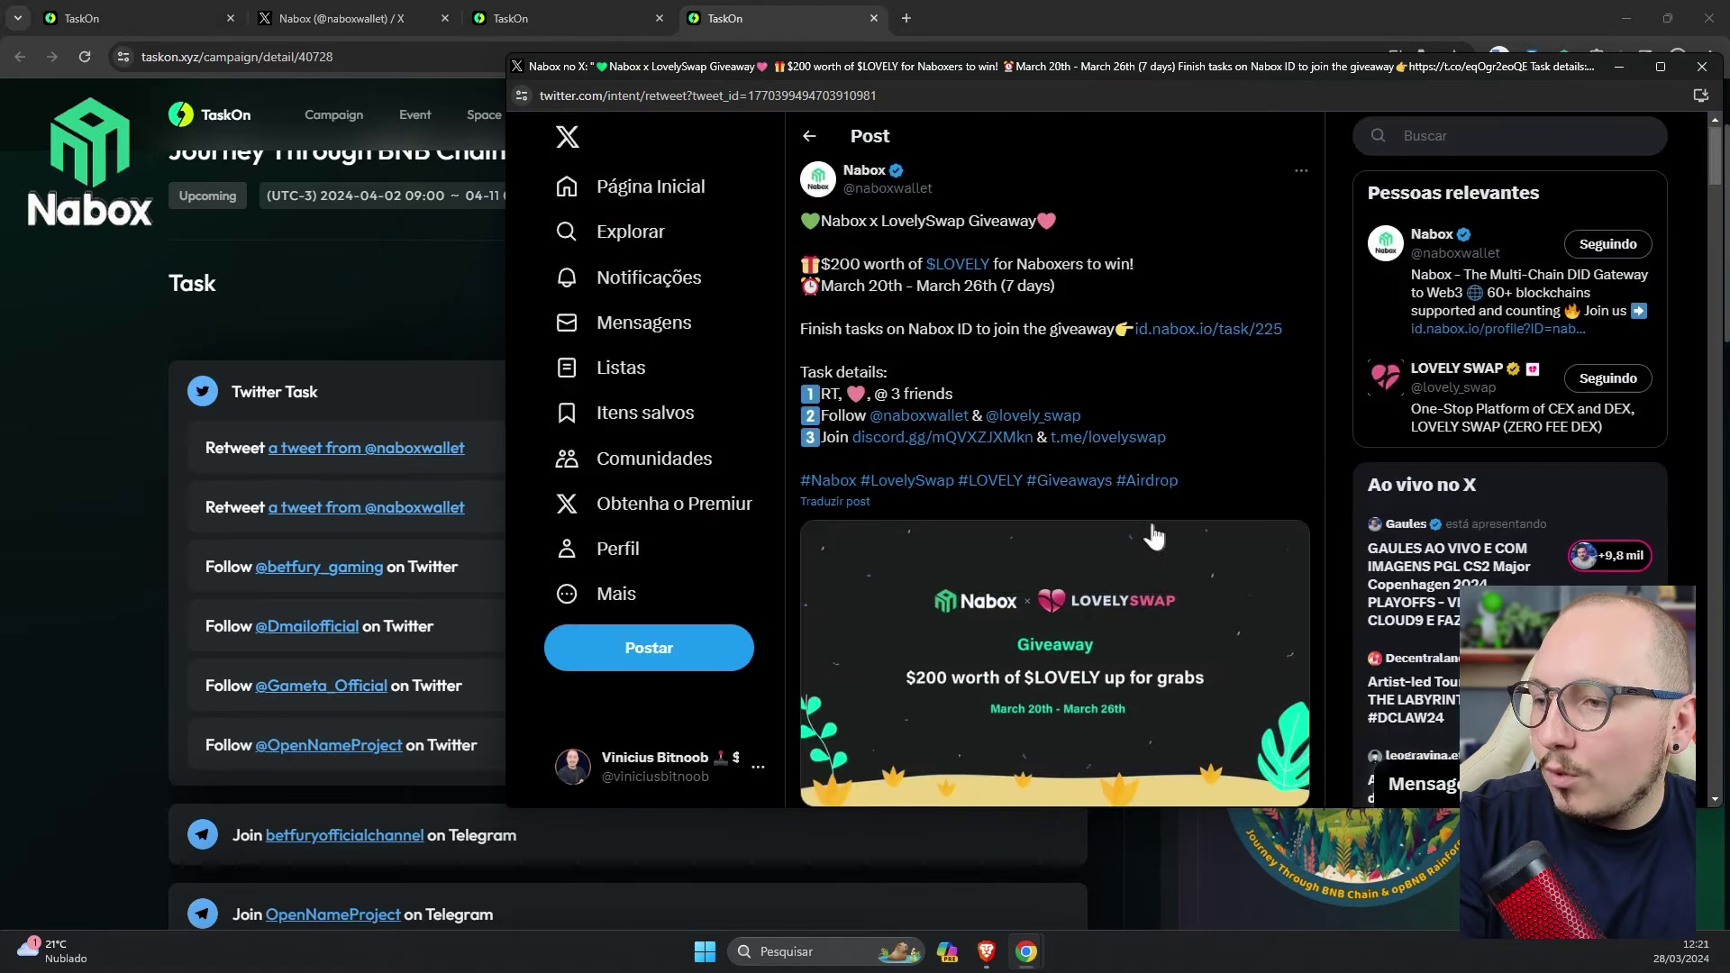
{"action": "scroll", "coordinate": [1162, 540], "scroll_direction": "down", "scroll_amount": 2}
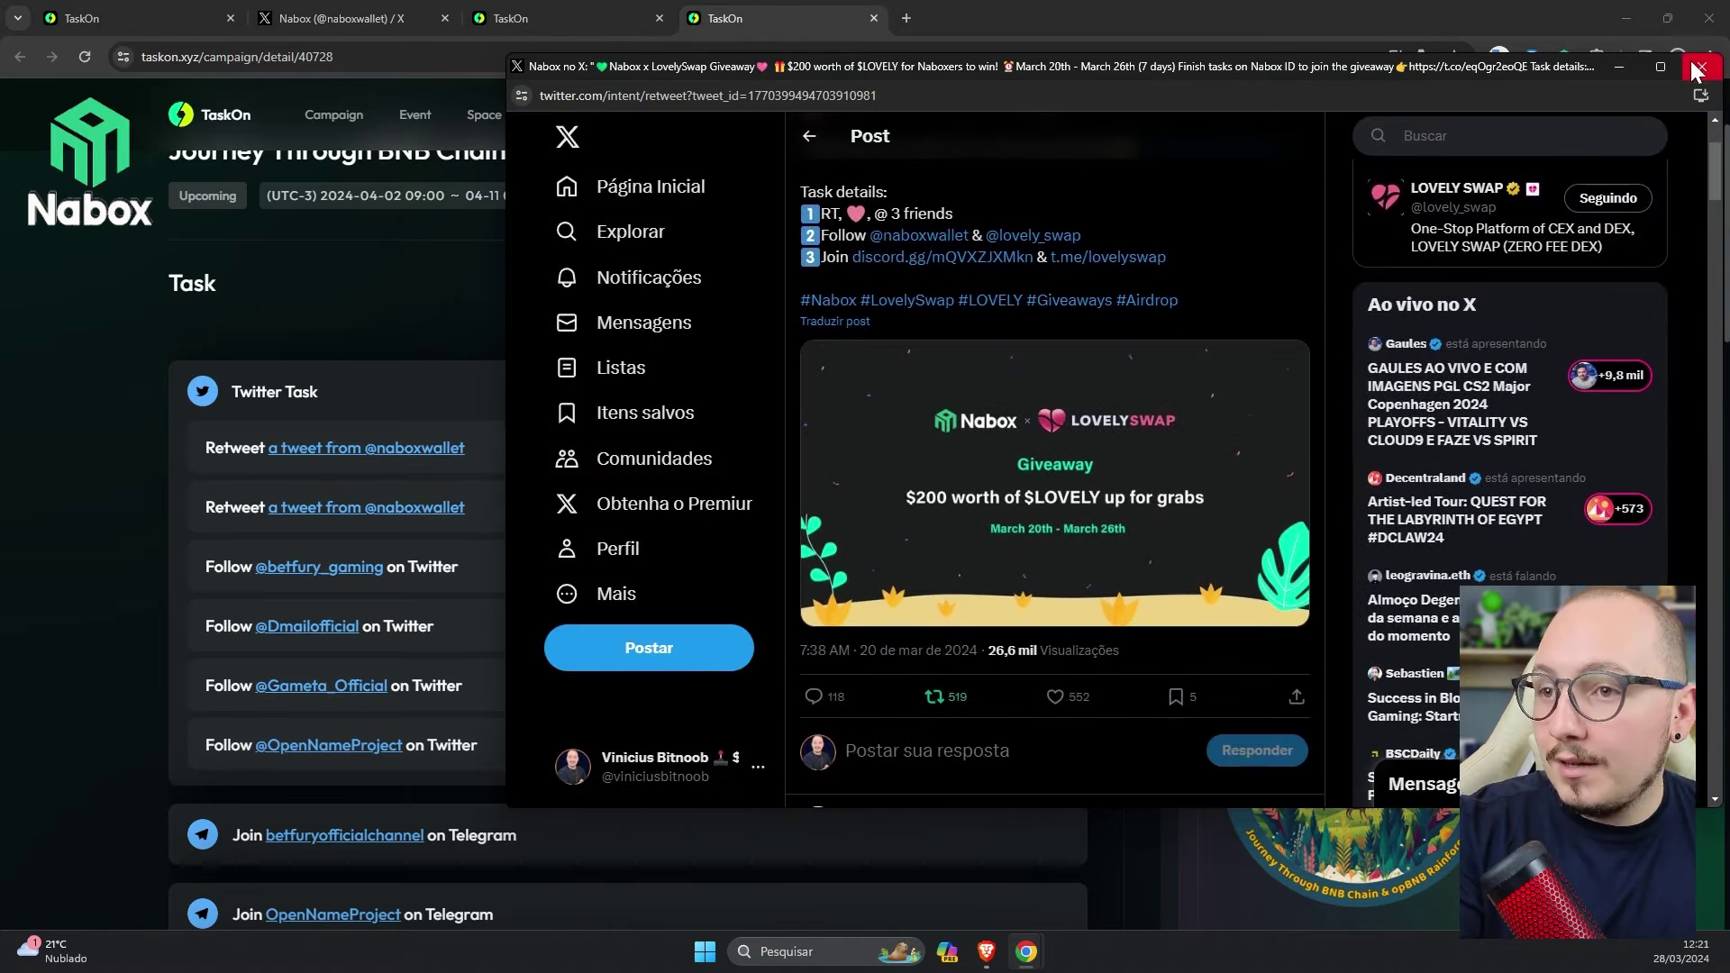
{"action": "left_click", "coordinate": [1697, 68]}
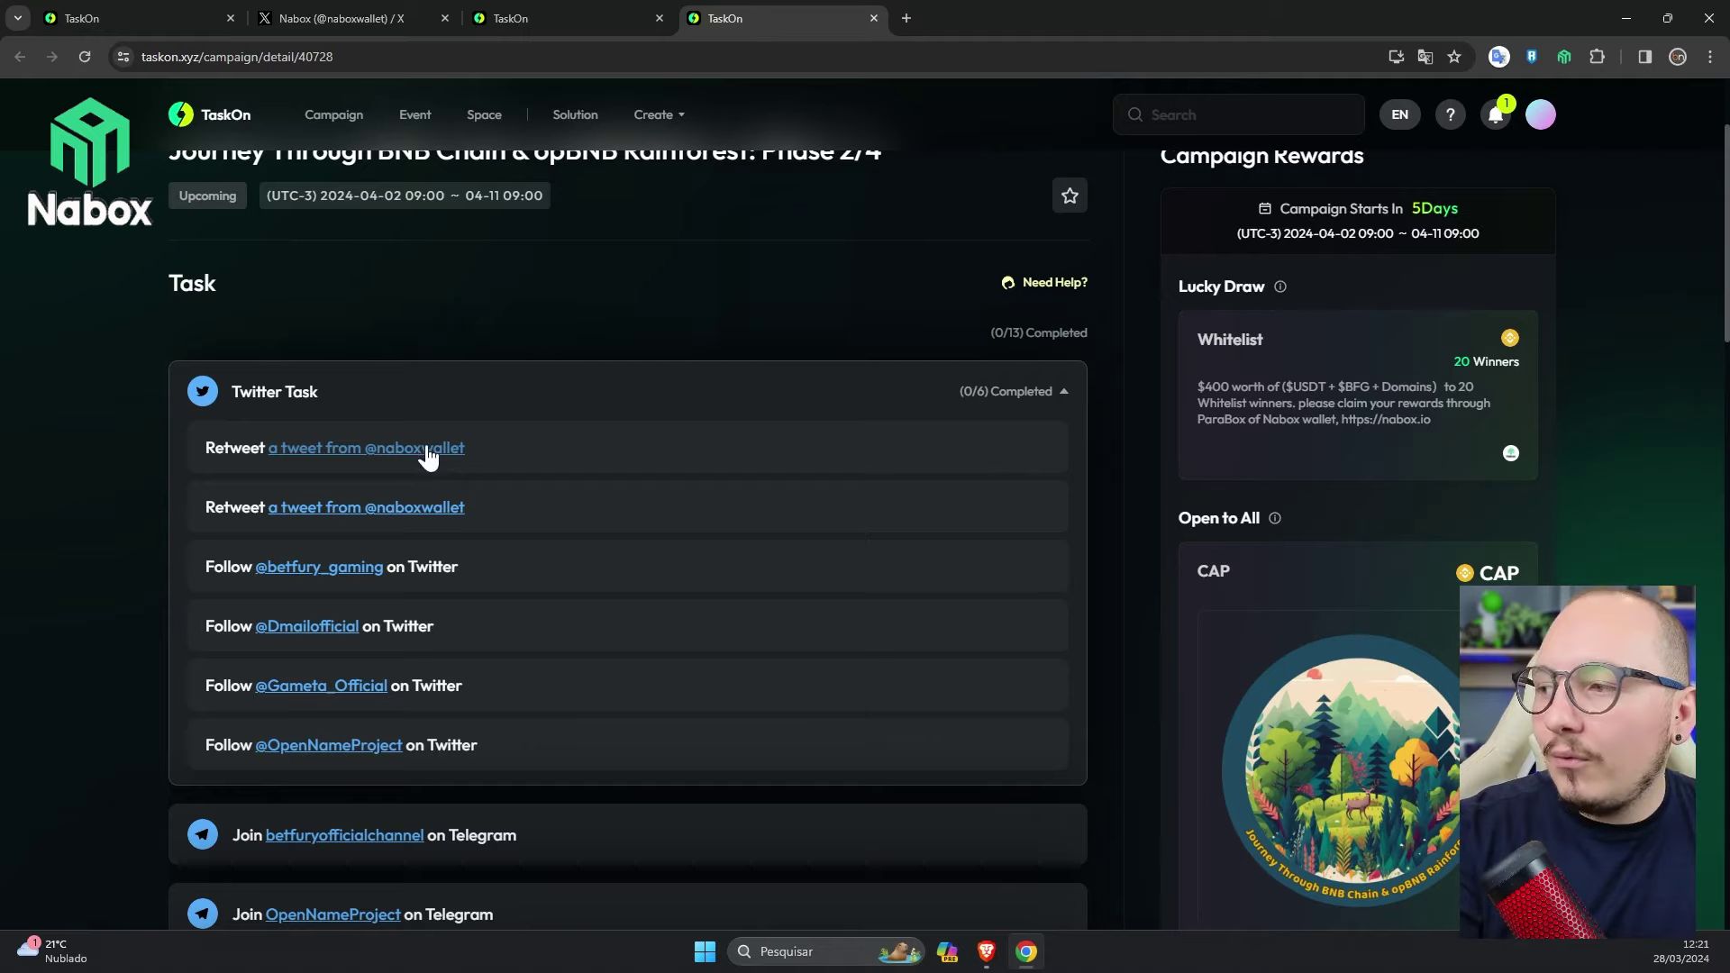
{"action": "scroll", "coordinate": [427, 464], "scroll_direction": "down", "scroll_amount": 2}
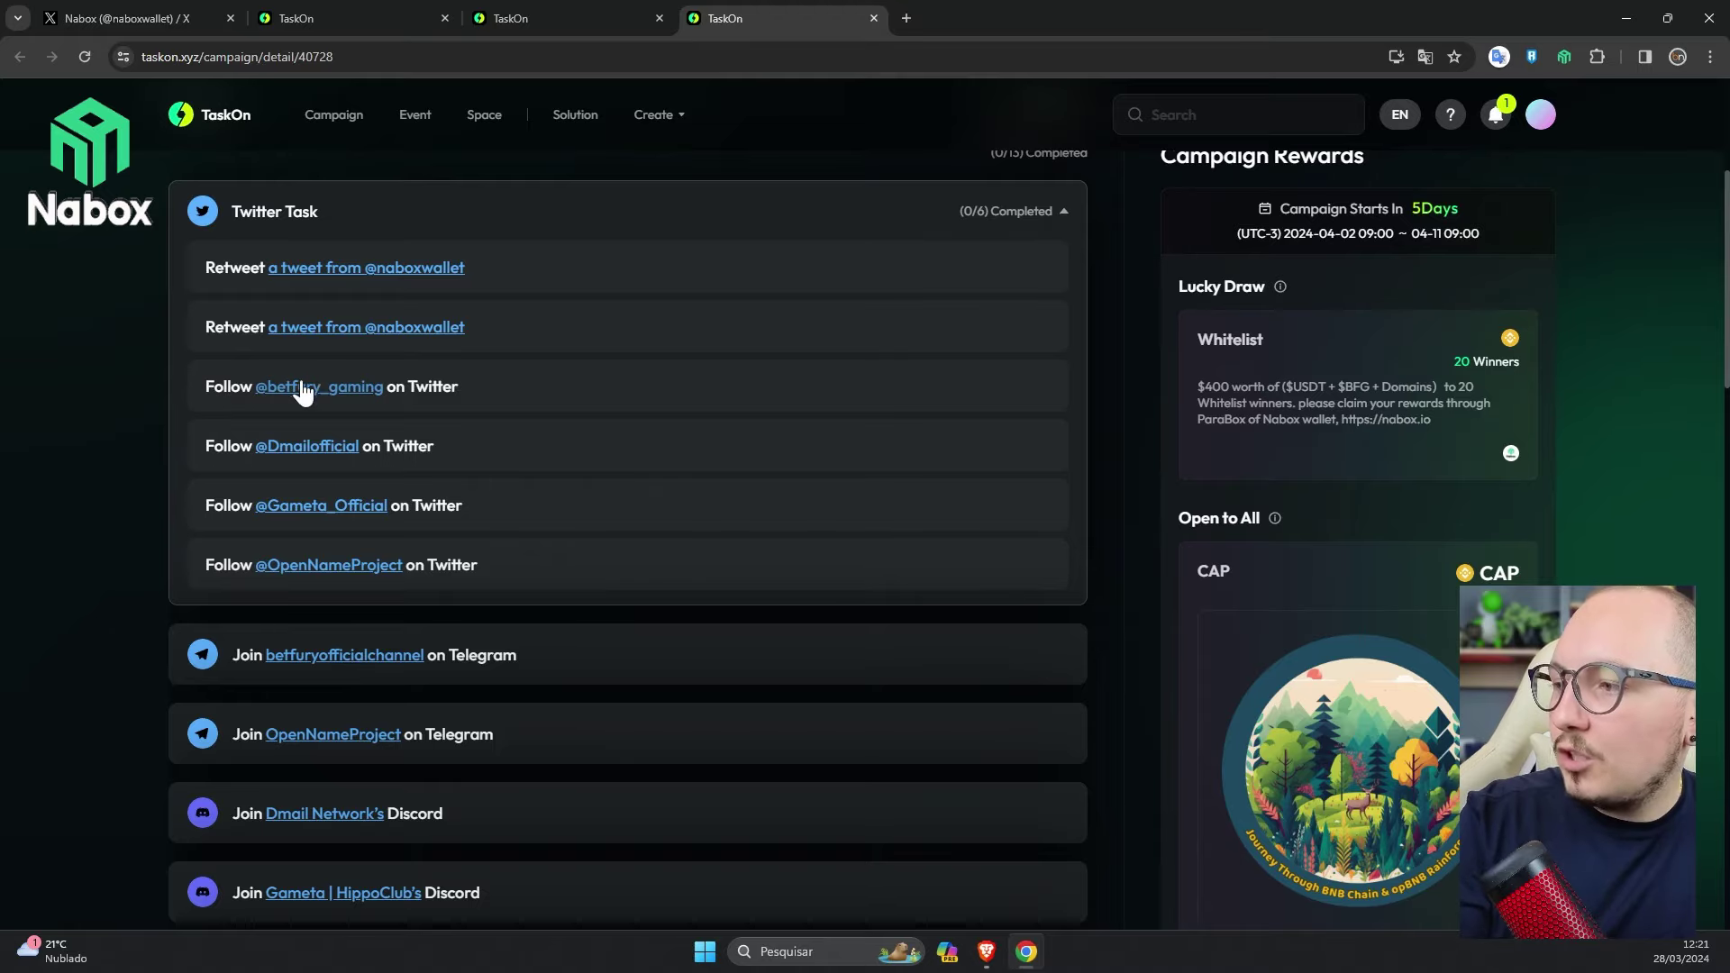
{"action": "left_click", "coordinate": [303, 393]}
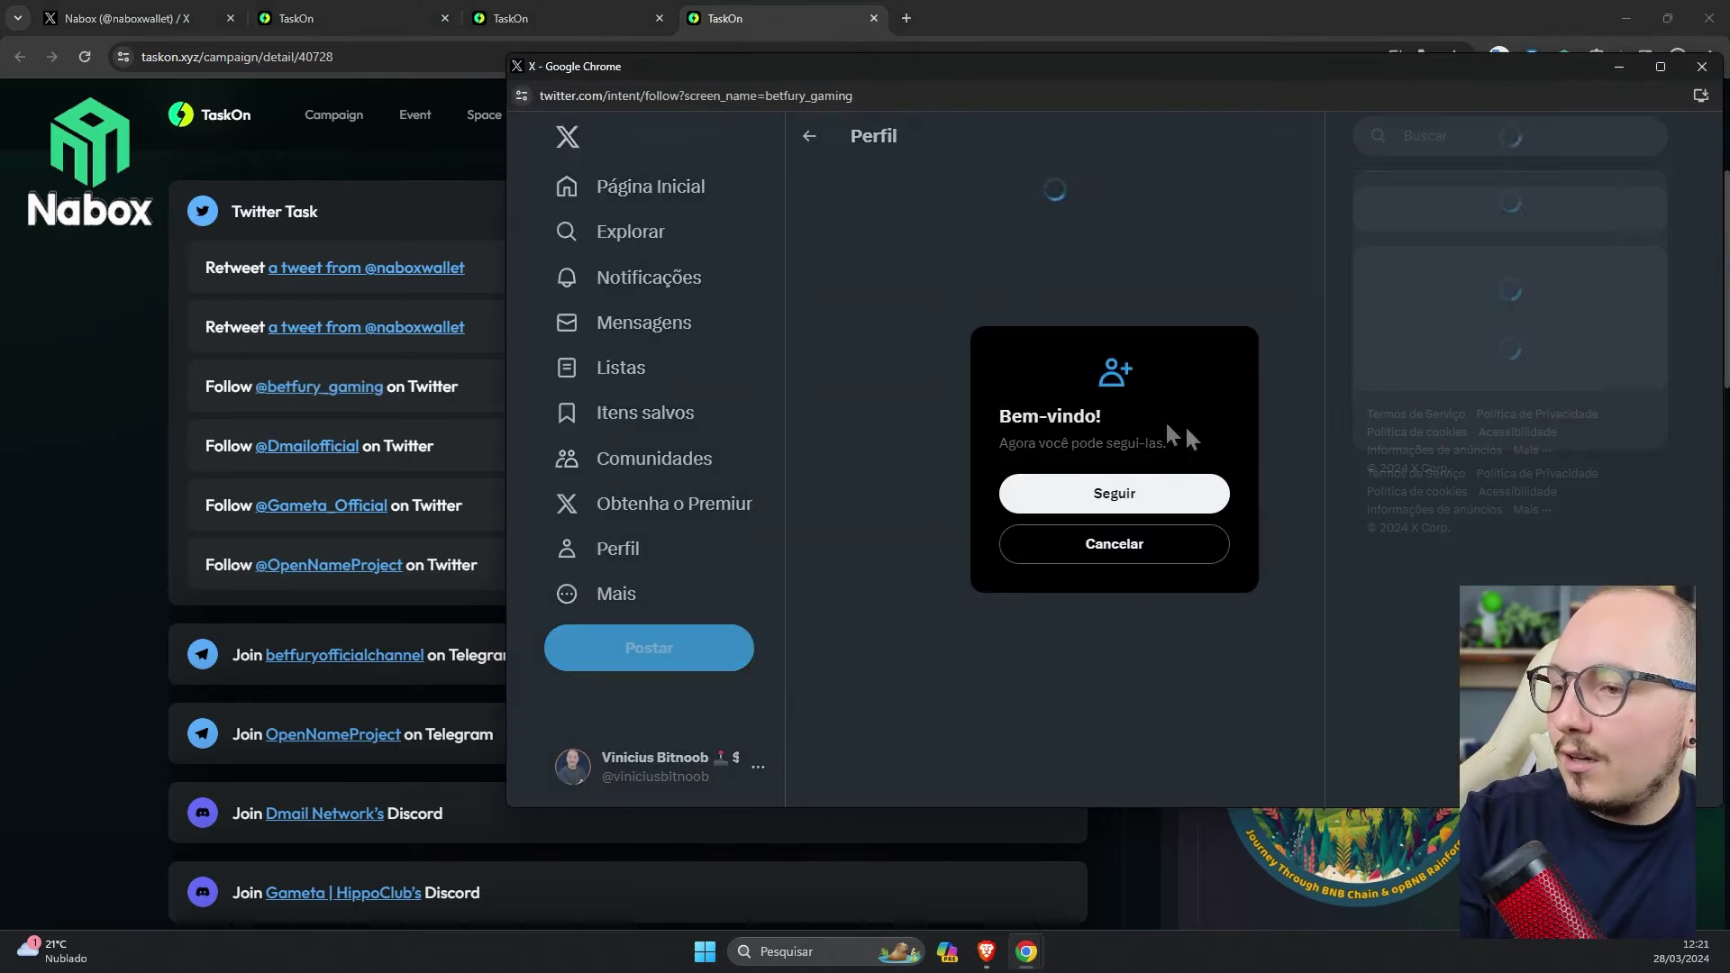
{"action": "left_click", "coordinate": [1163, 494]}
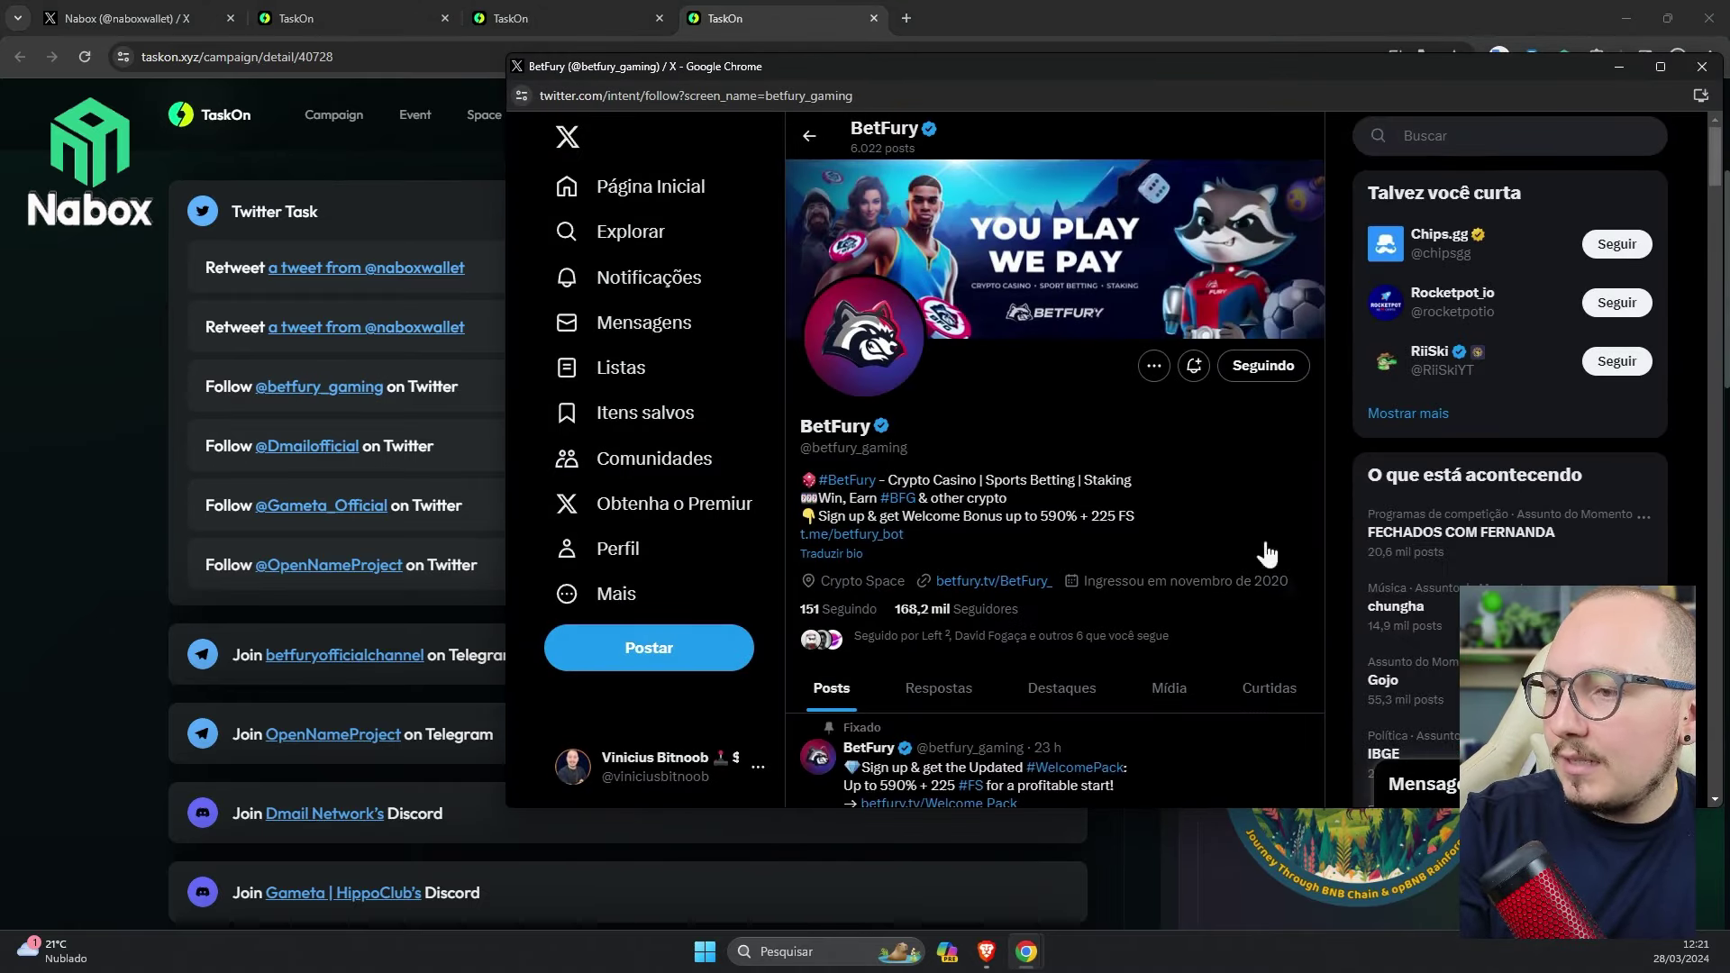
{"action": "left_click", "coordinate": [1703, 66]}
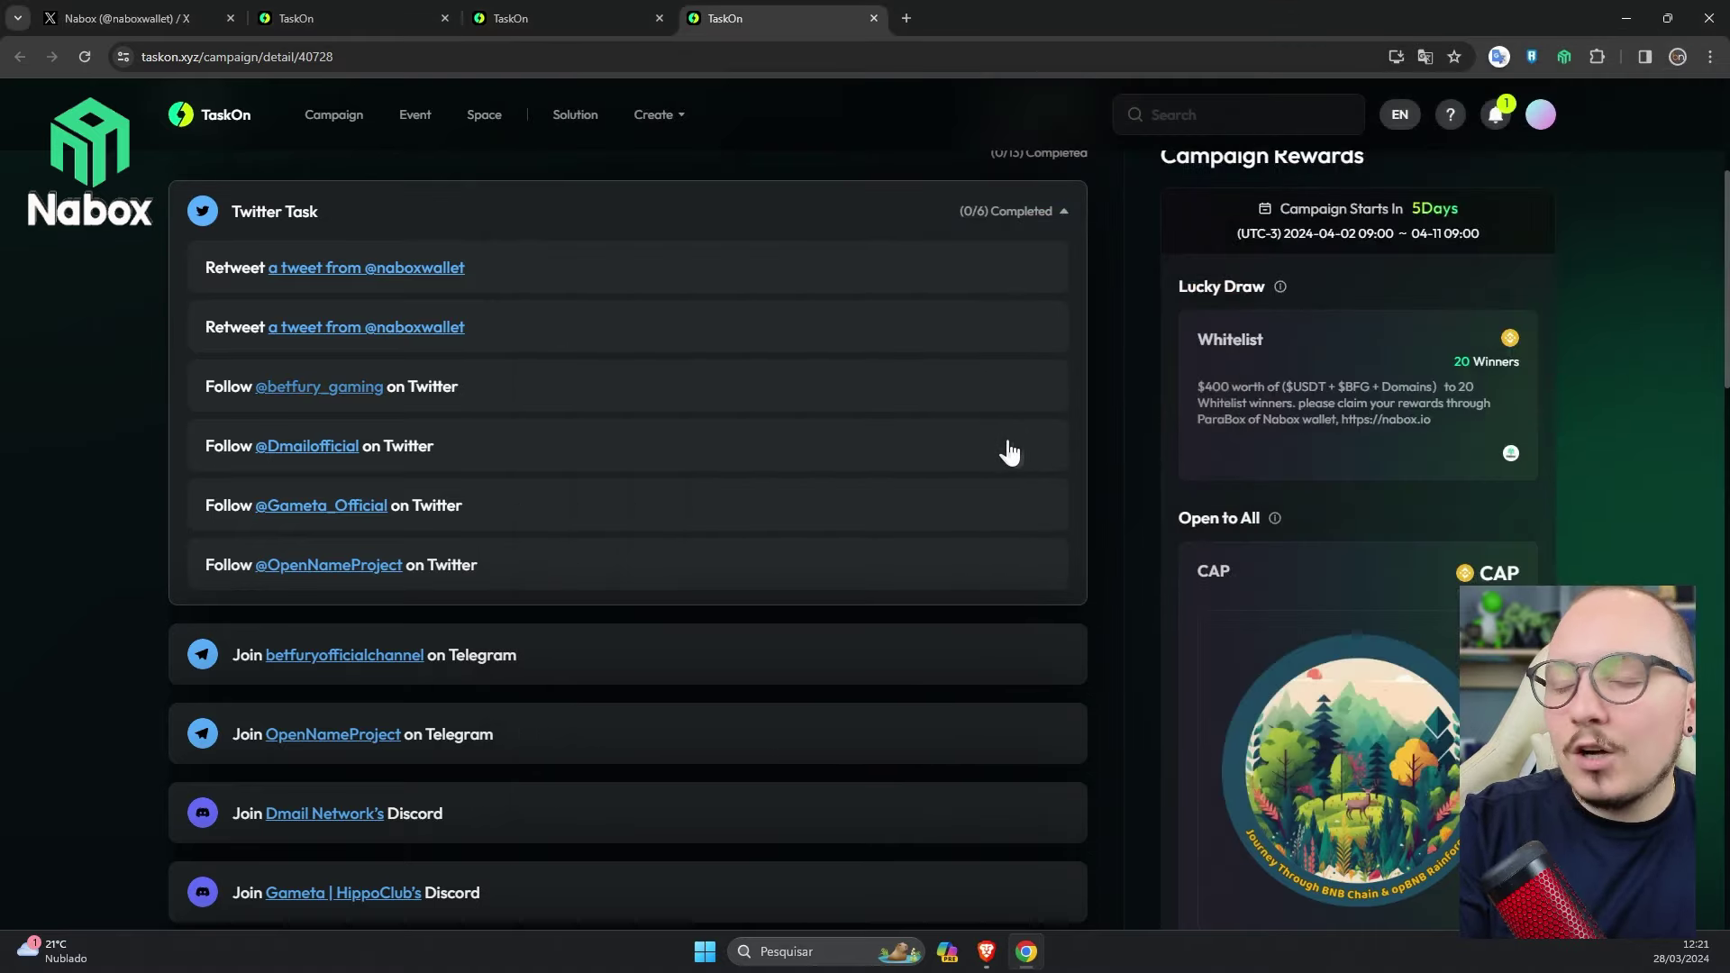
Step: Review the remaining Phase 2/4 tasks, then show the Phase 1/4 Rivers tab at 15/15
{"action": "scroll", "coordinate": [1014, 451], "scroll_direction": "up", "scroll_amount": 3}
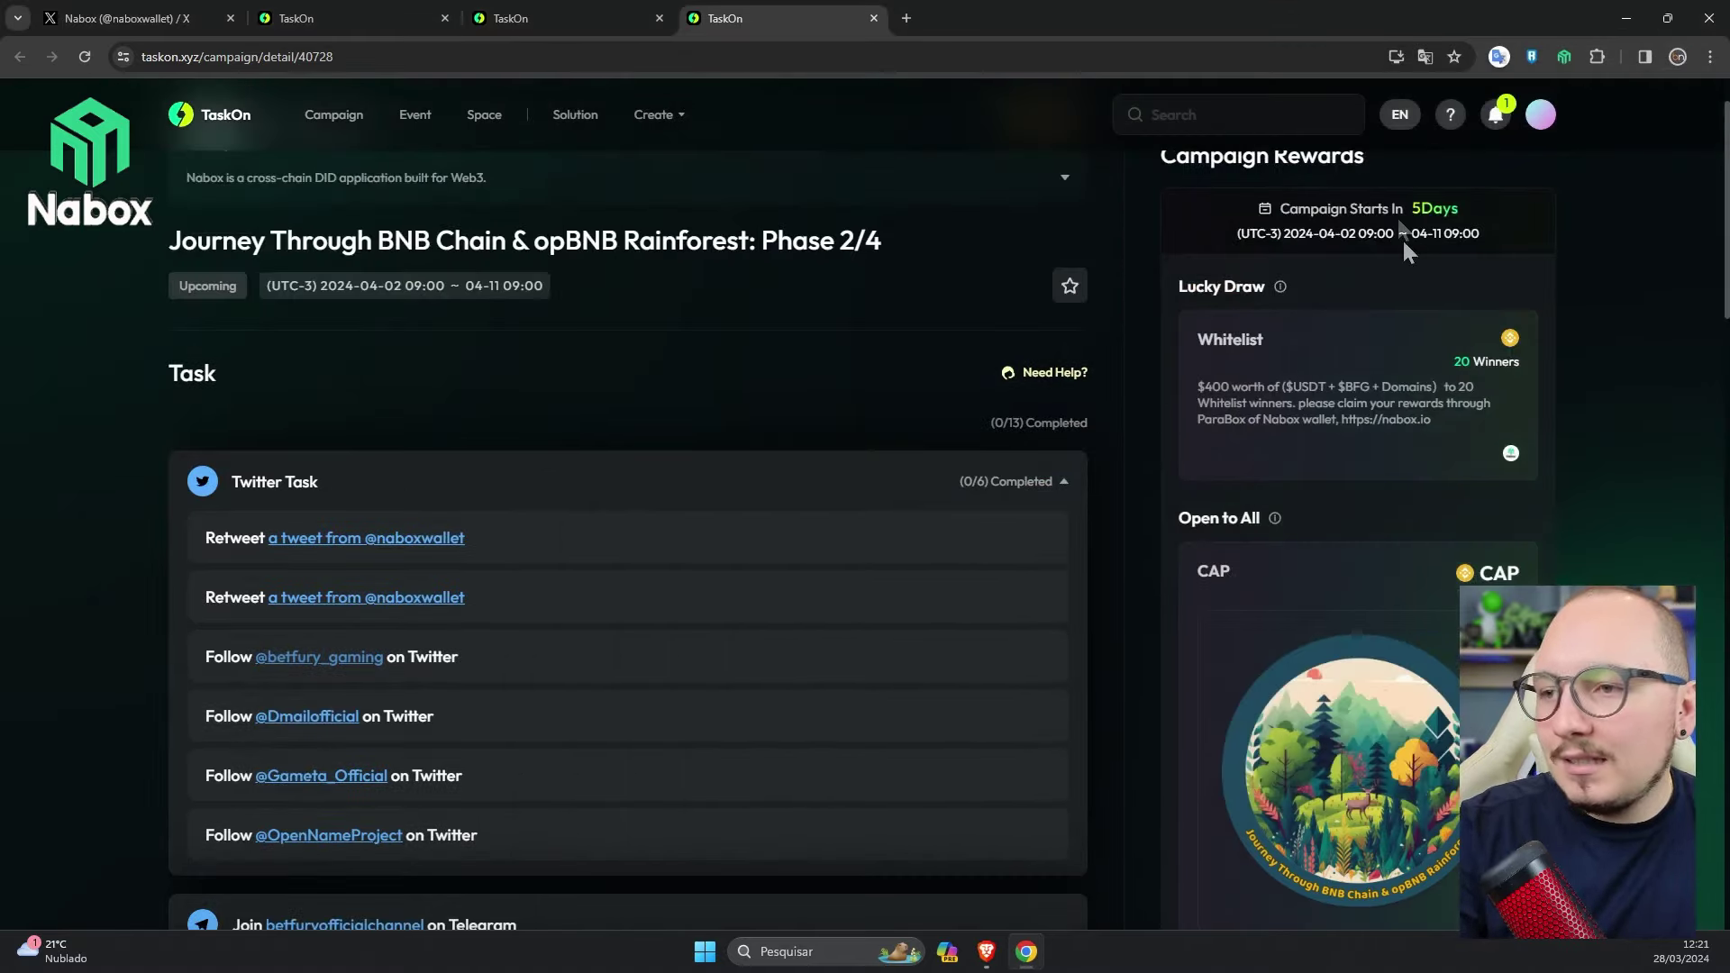
{"action": "scroll", "coordinate": [1020, 394], "scroll_direction": "down", "scroll_amount": 2}
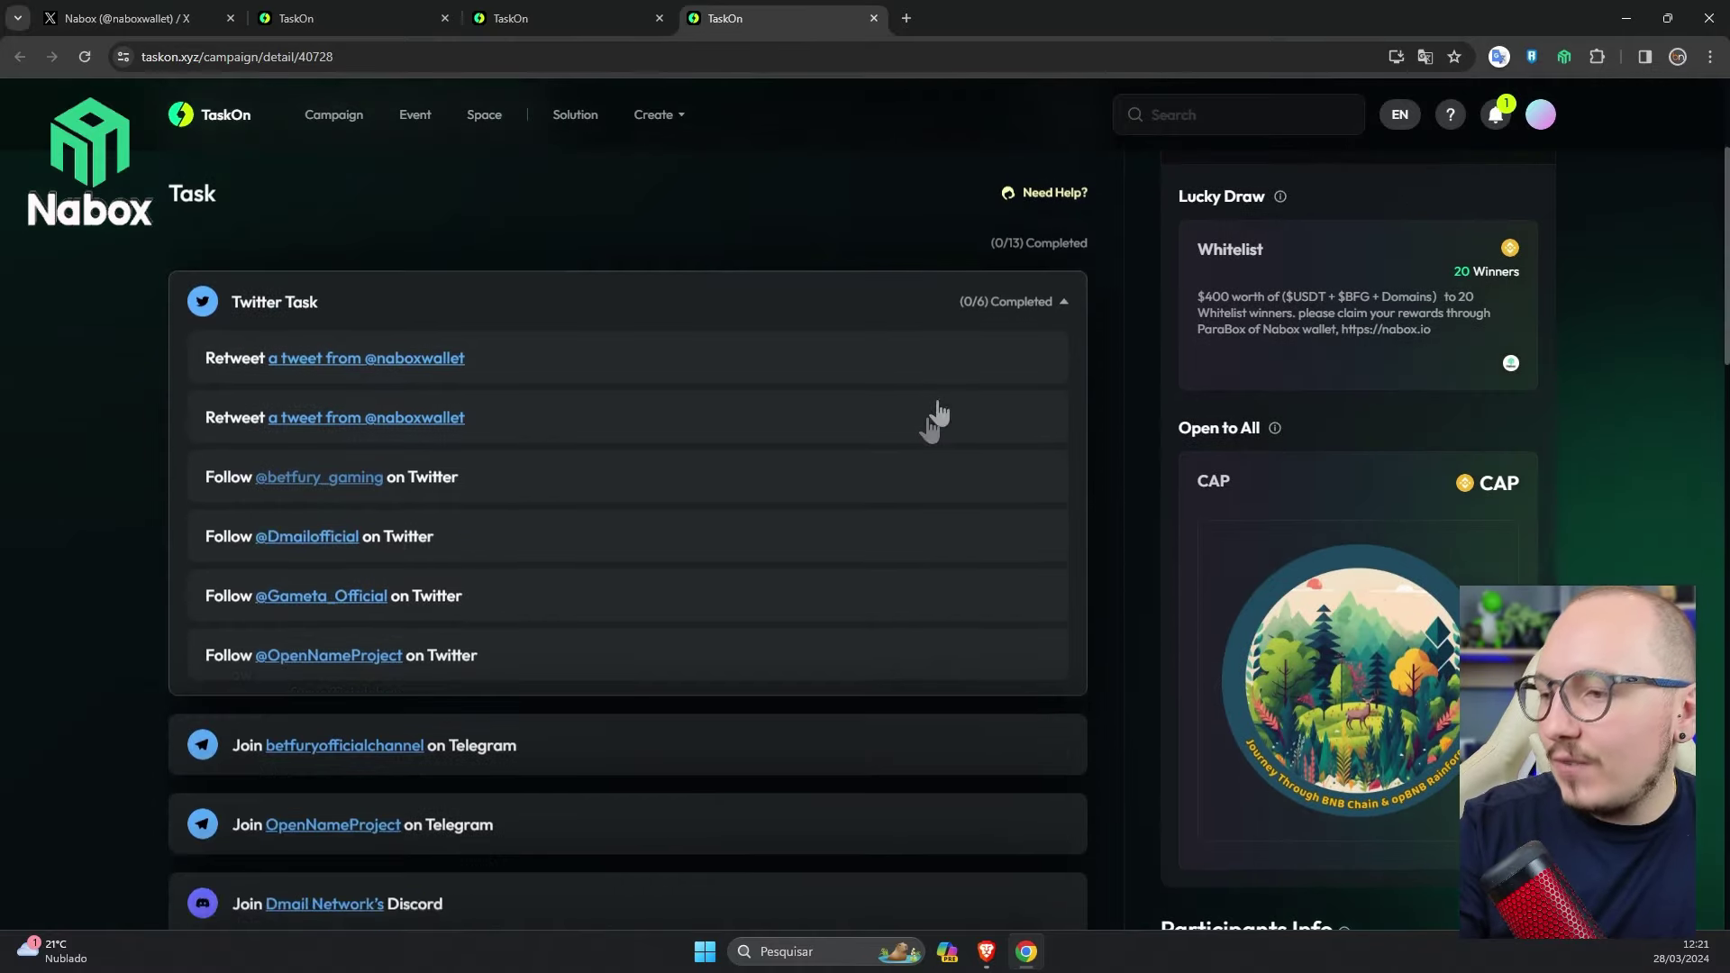
{"action": "scroll", "coordinate": [940, 411], "scroll_direction": "down", "scroll_amount": 5}
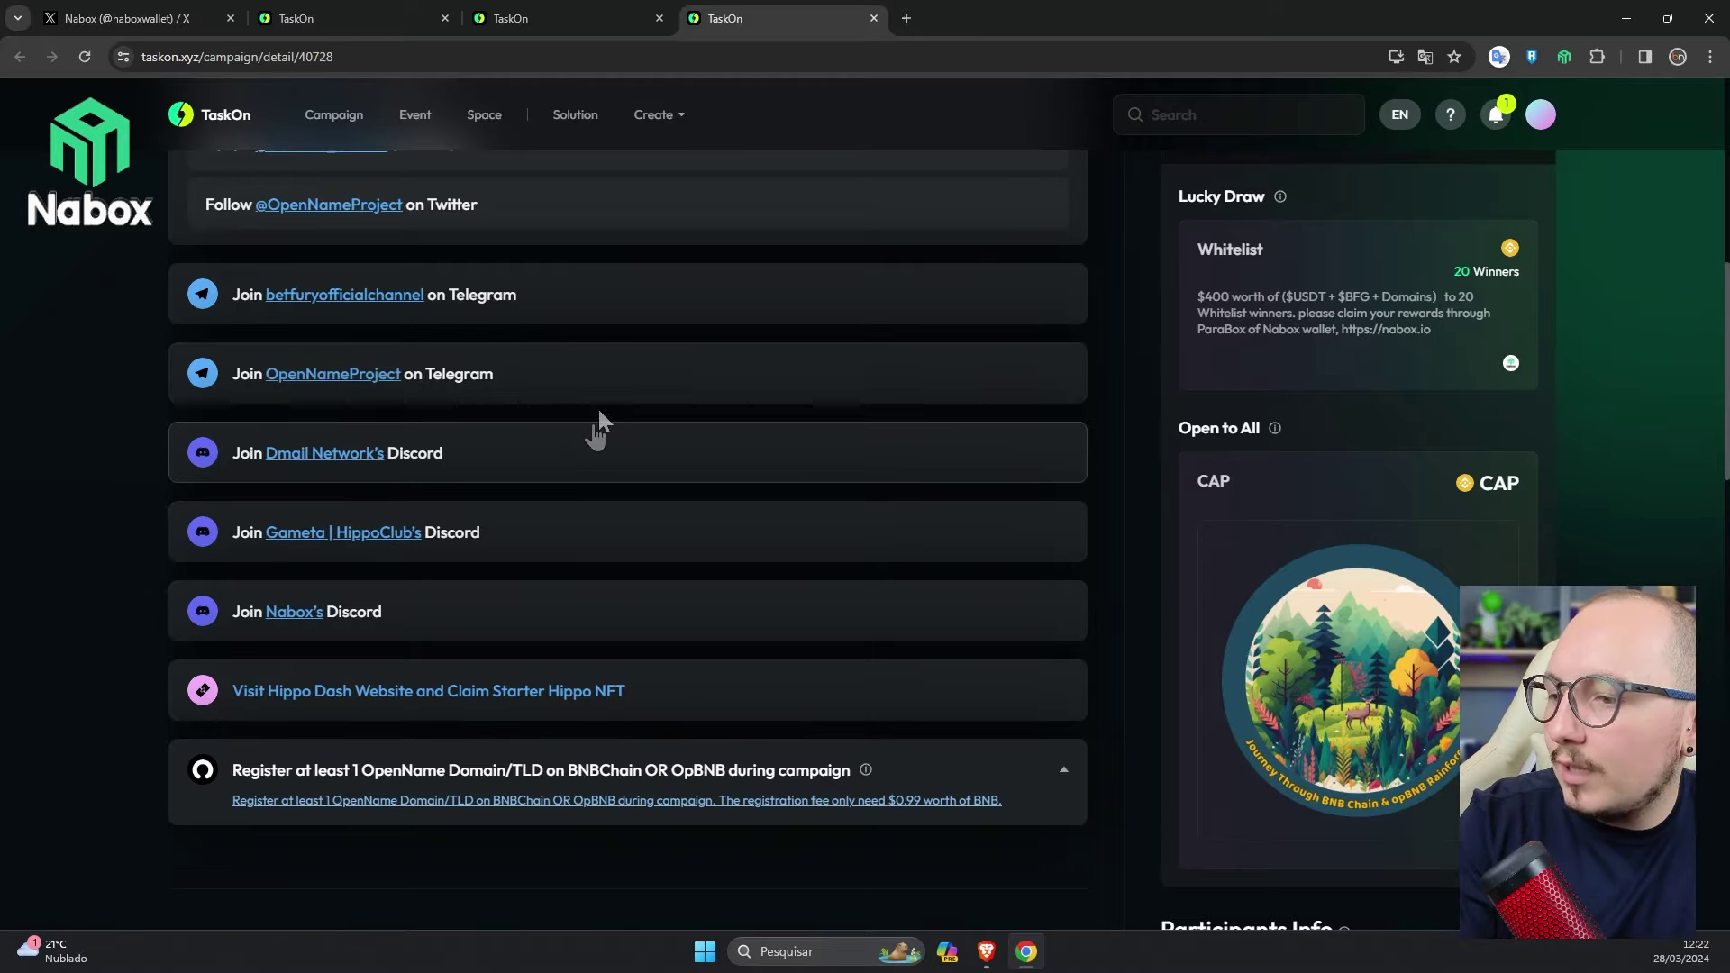
{"action": "scroll", "coordinate": [858, 699], "scroll_direction": "down", "scroll_amount": 2}
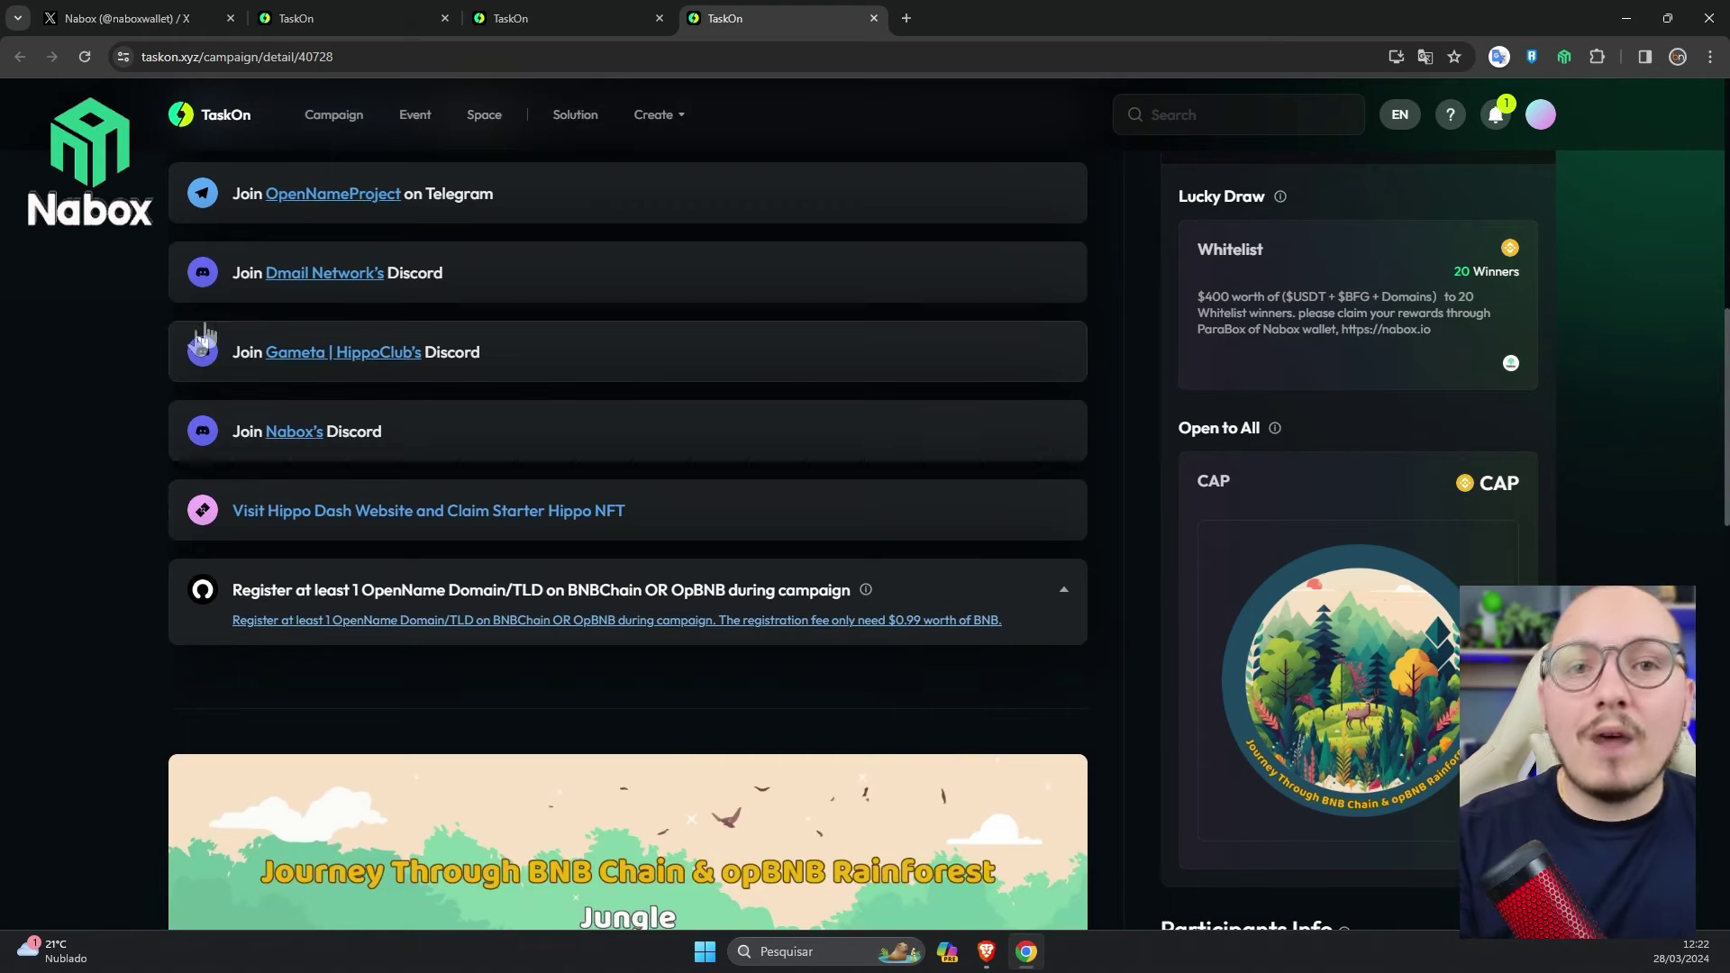
{"action": "left_click", "coordinate": [487, 18]}
Step: Check Phase 1's Congratulations CAP card, then return to the Phase 2/4 Jungle tab at 0/13
{"action": "scroll", "coordinate": [929, 443], "scroll_direction": "up", "scroll_amount": 2}
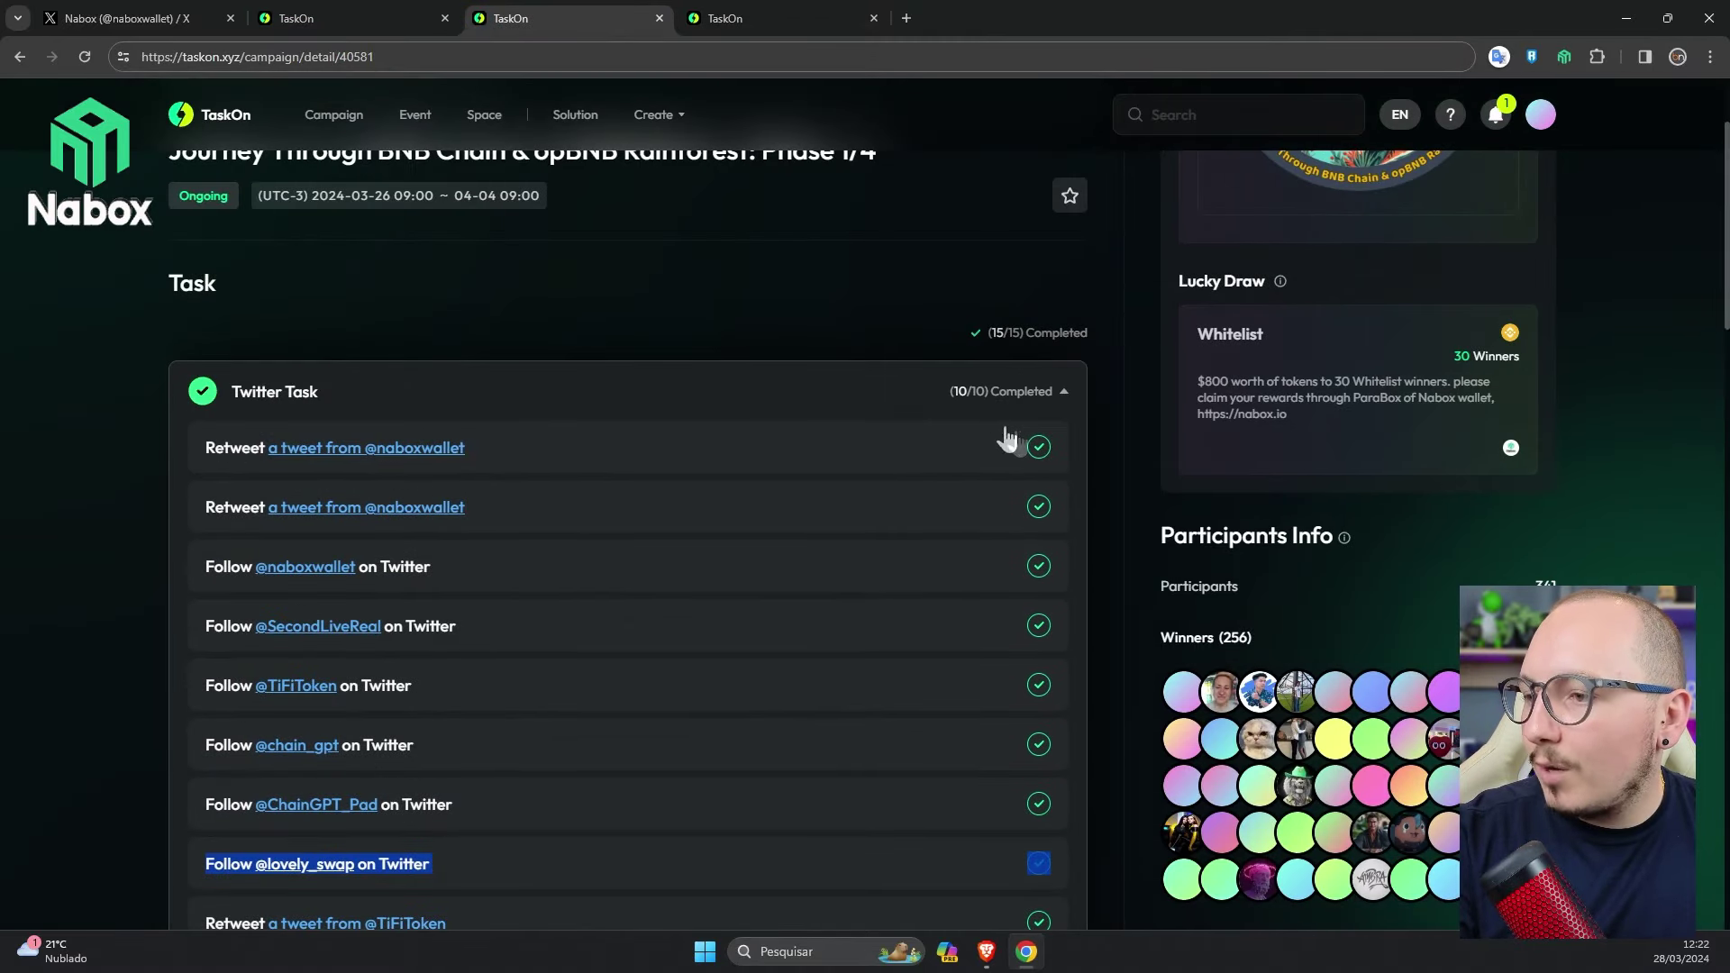
{"action": "scroll", "coordinate": [1030, 475], "scroll_direction": "down", "scroll_amount": 8}
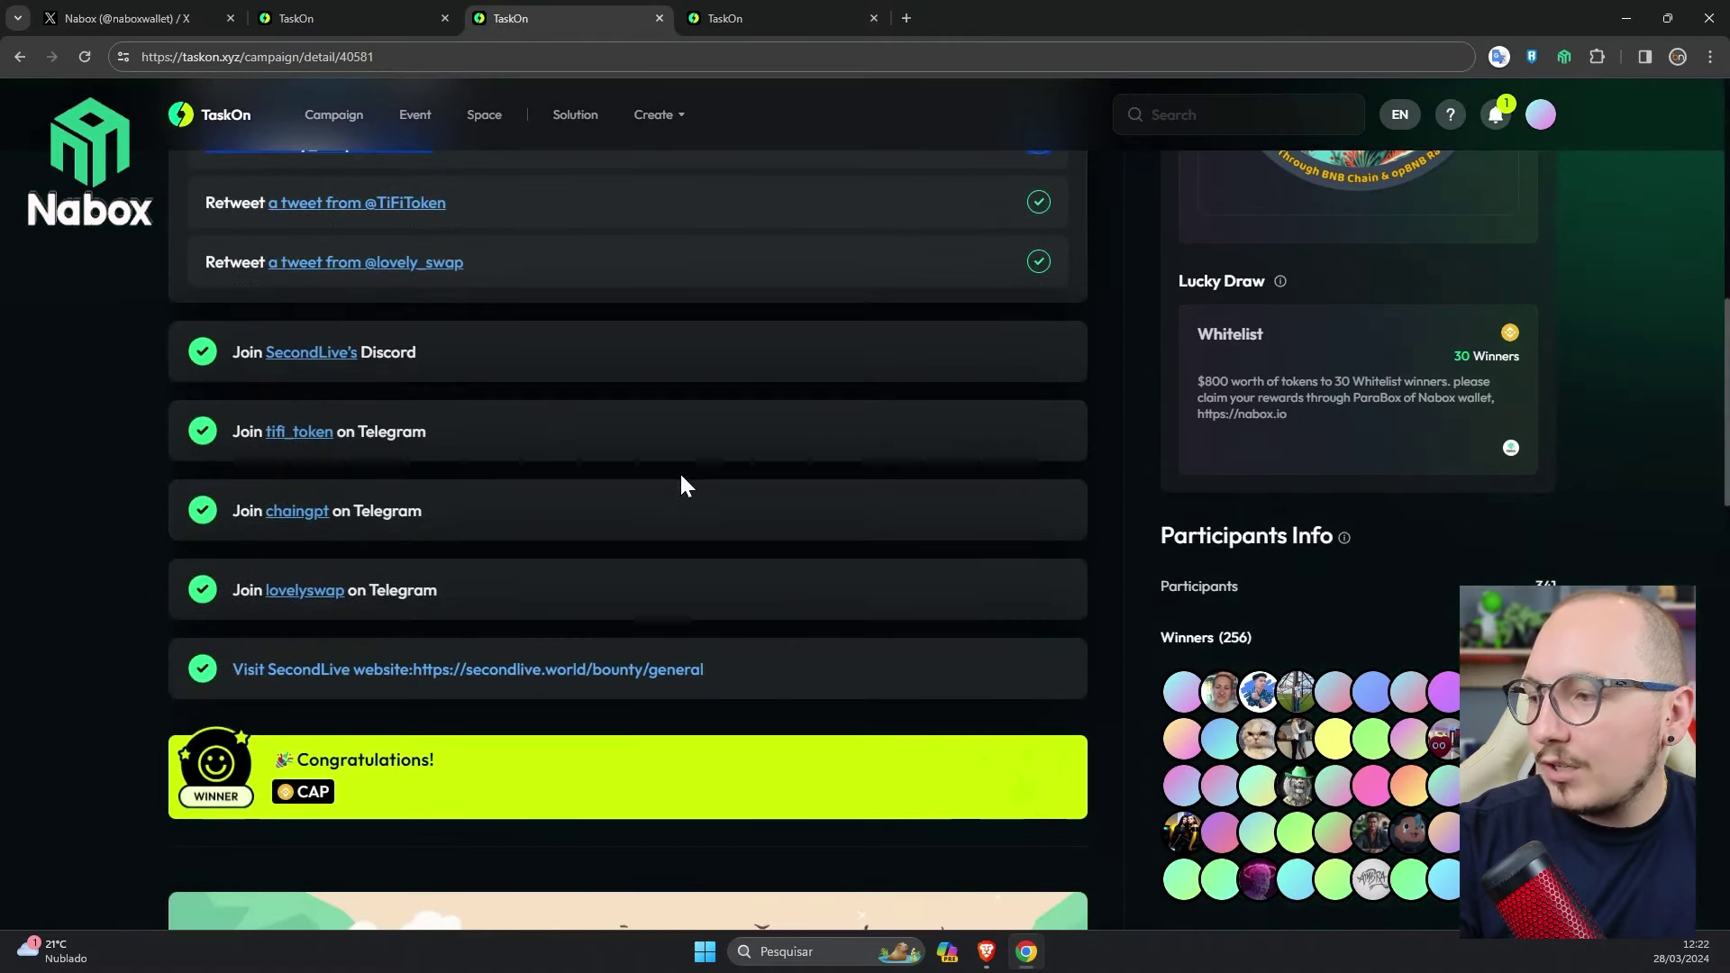
{"action": "scroll", "coordinate": [684, 483], "scroll_direction": "up", "scroll_amount": 1}
{"action": "scroll", "coordinate": [691, 545], "scroll_direction": "down", "scroll_amount": 1}
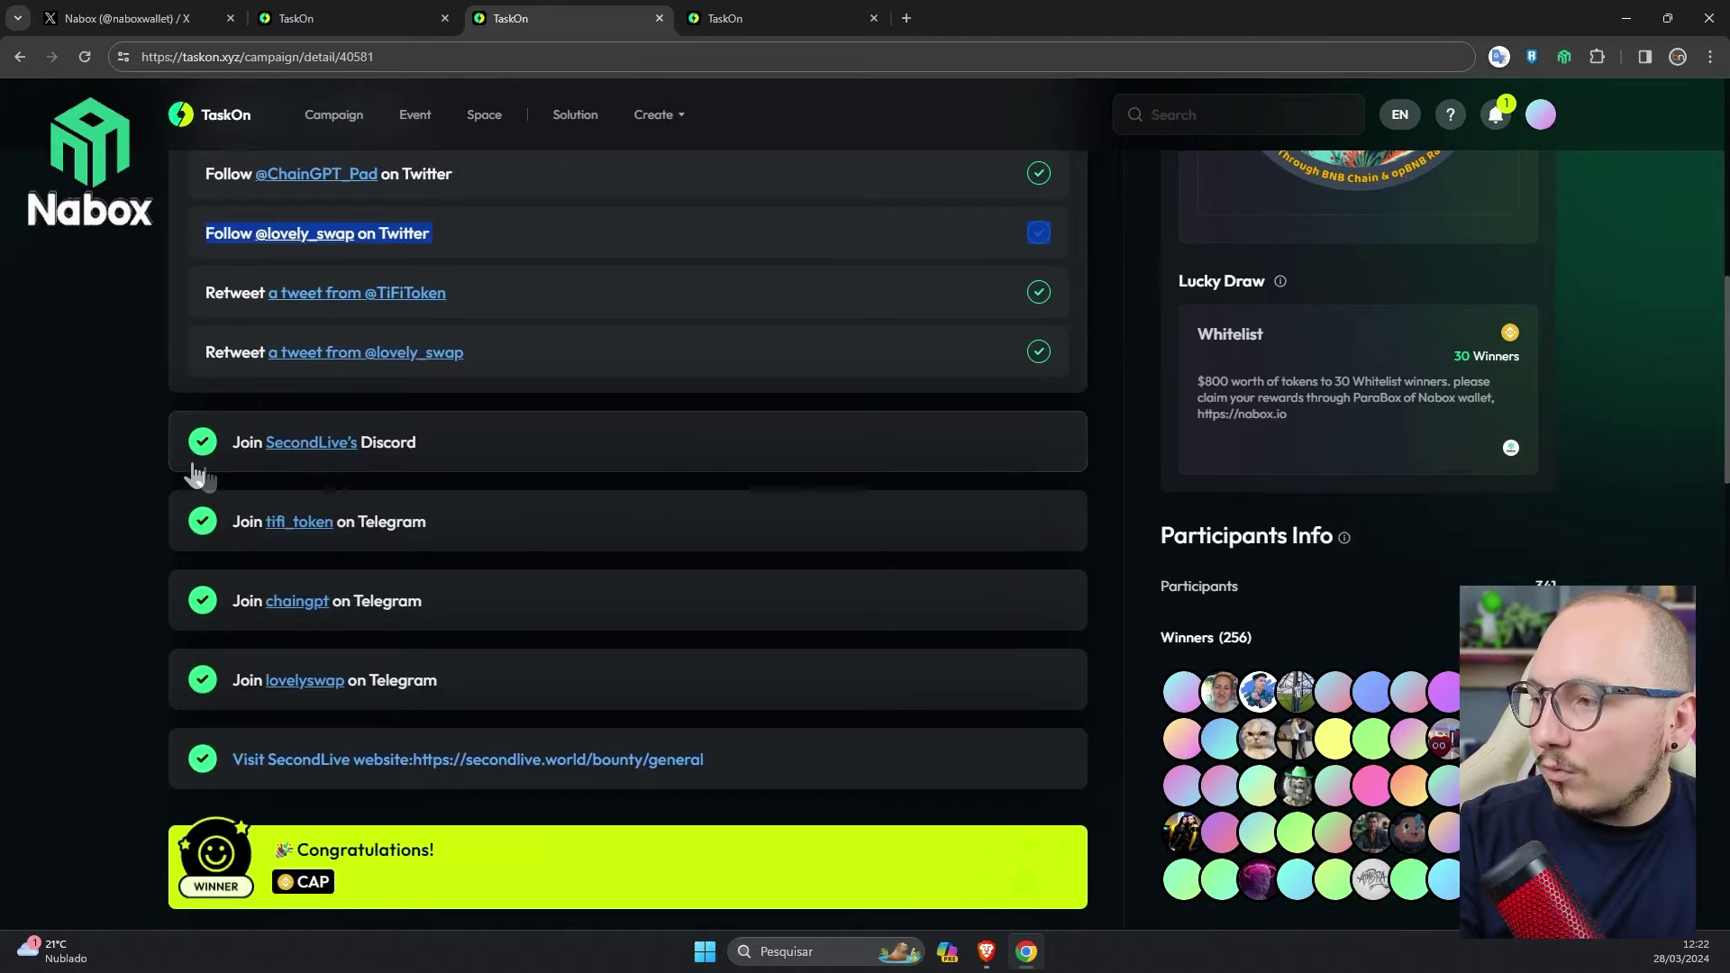
{"action": "scroll", "coordinate": [247, 635], "scroll_direction": "down", "scroll_amount": 2}
{"action": "left_click", "coordinate": [773, 20]}
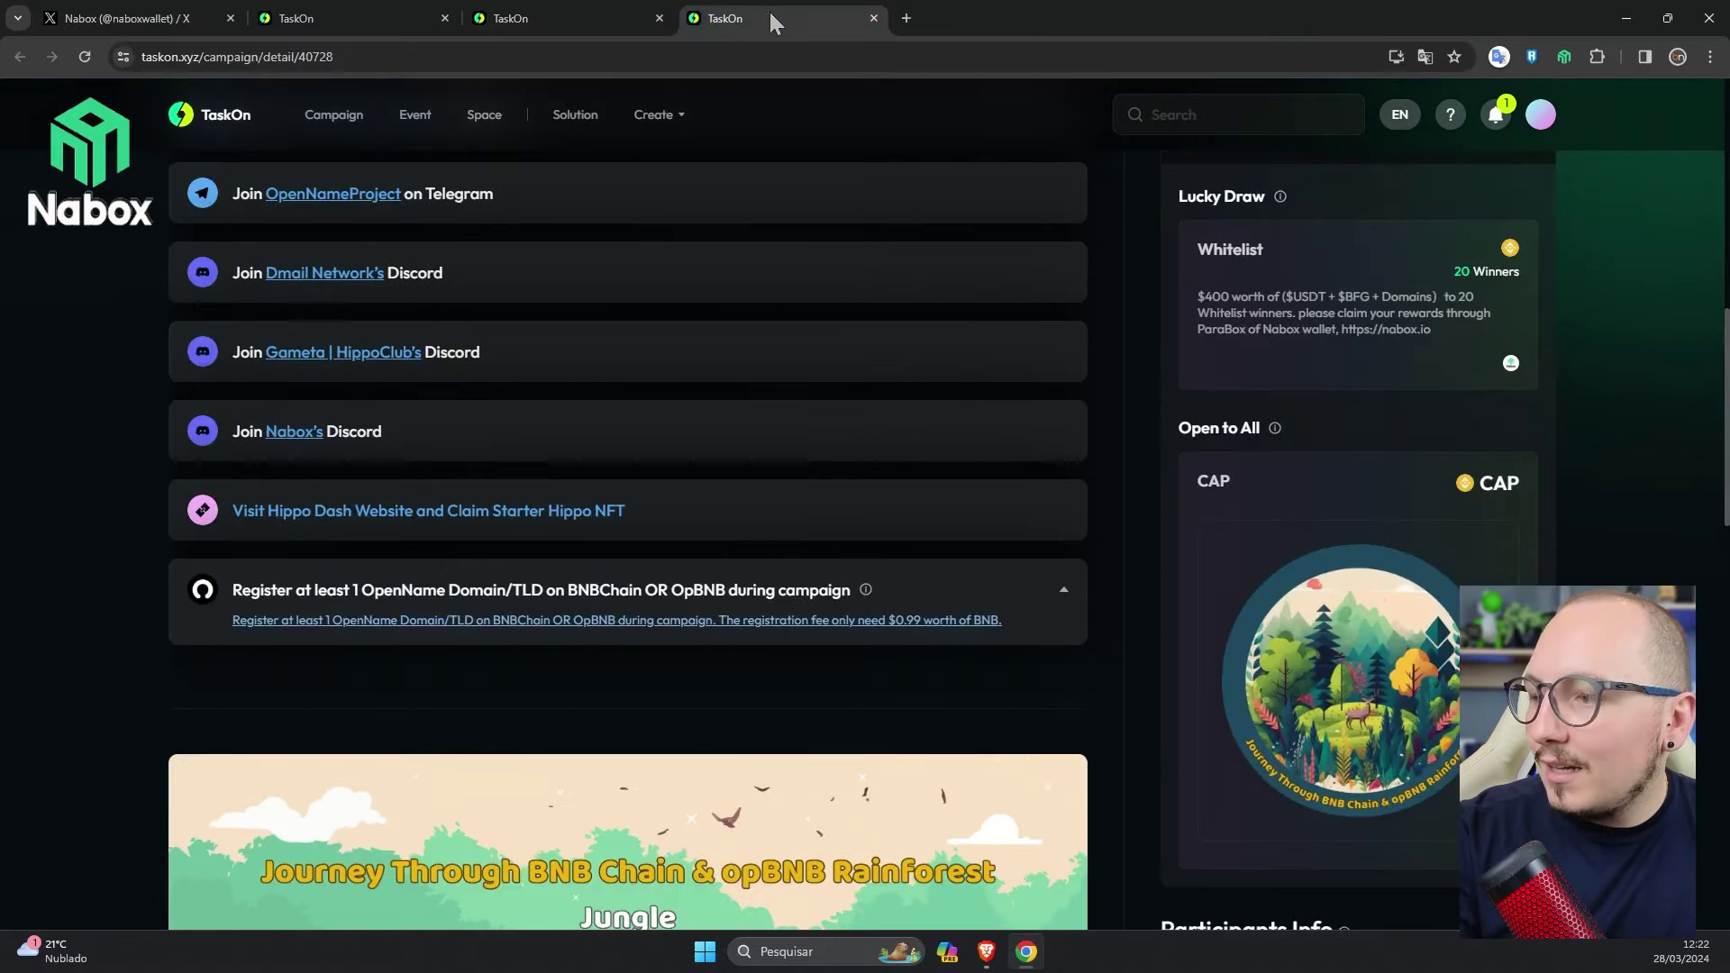
{"action": "scroll", "coordinate": [543, 615], "scroll_direction": "down", "scroll_amount": 8}
{"action": "key", "text": "ctrl+Page_Up"}
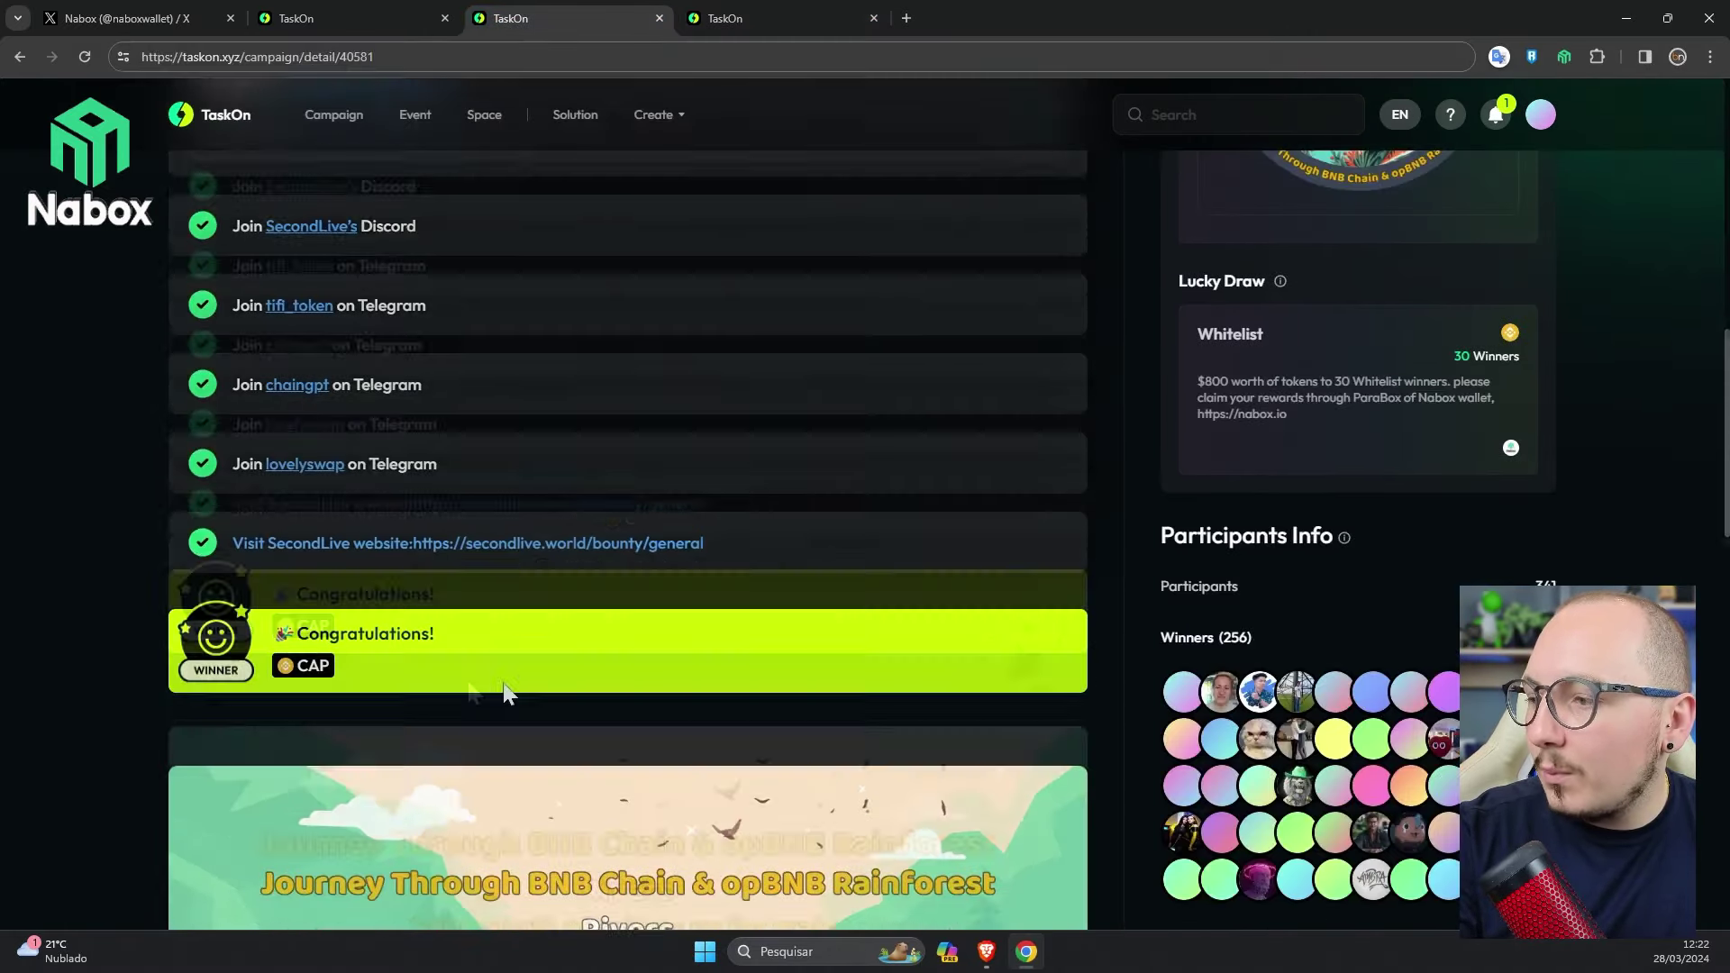
{"action": "scroll", "coordinate": [487, 631], "scroll_direction": "down", "scroll_amount": 2}
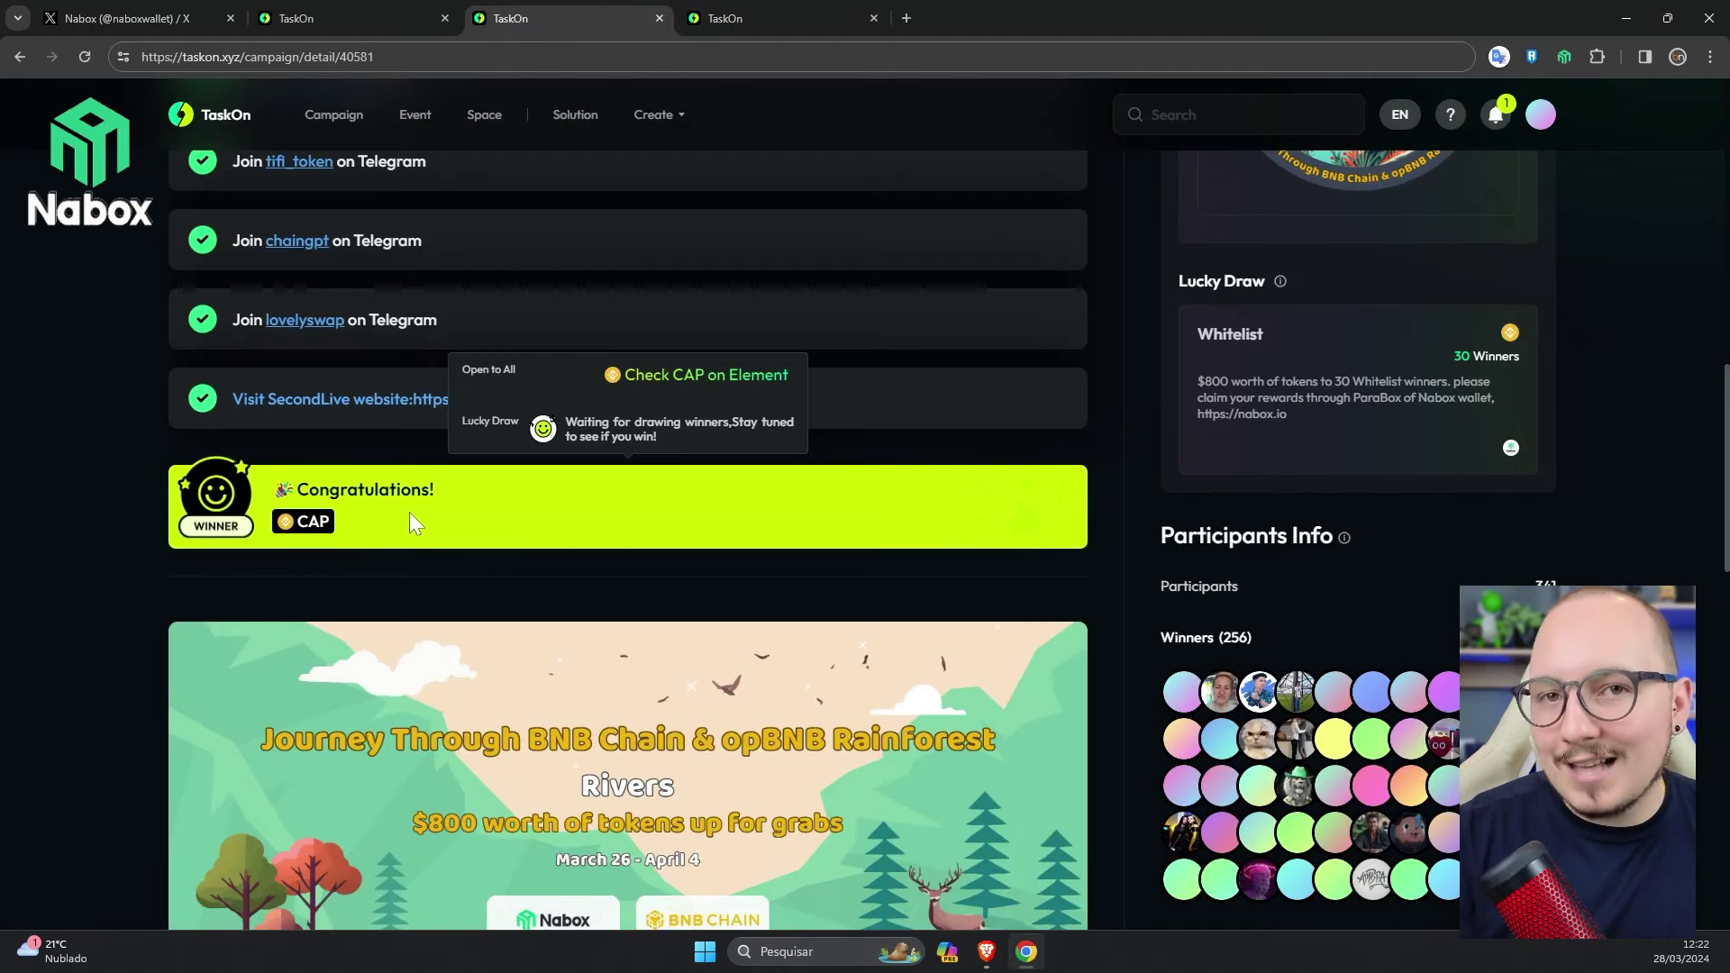
{"action": "key", "text": "ctrl+Page_Down"}
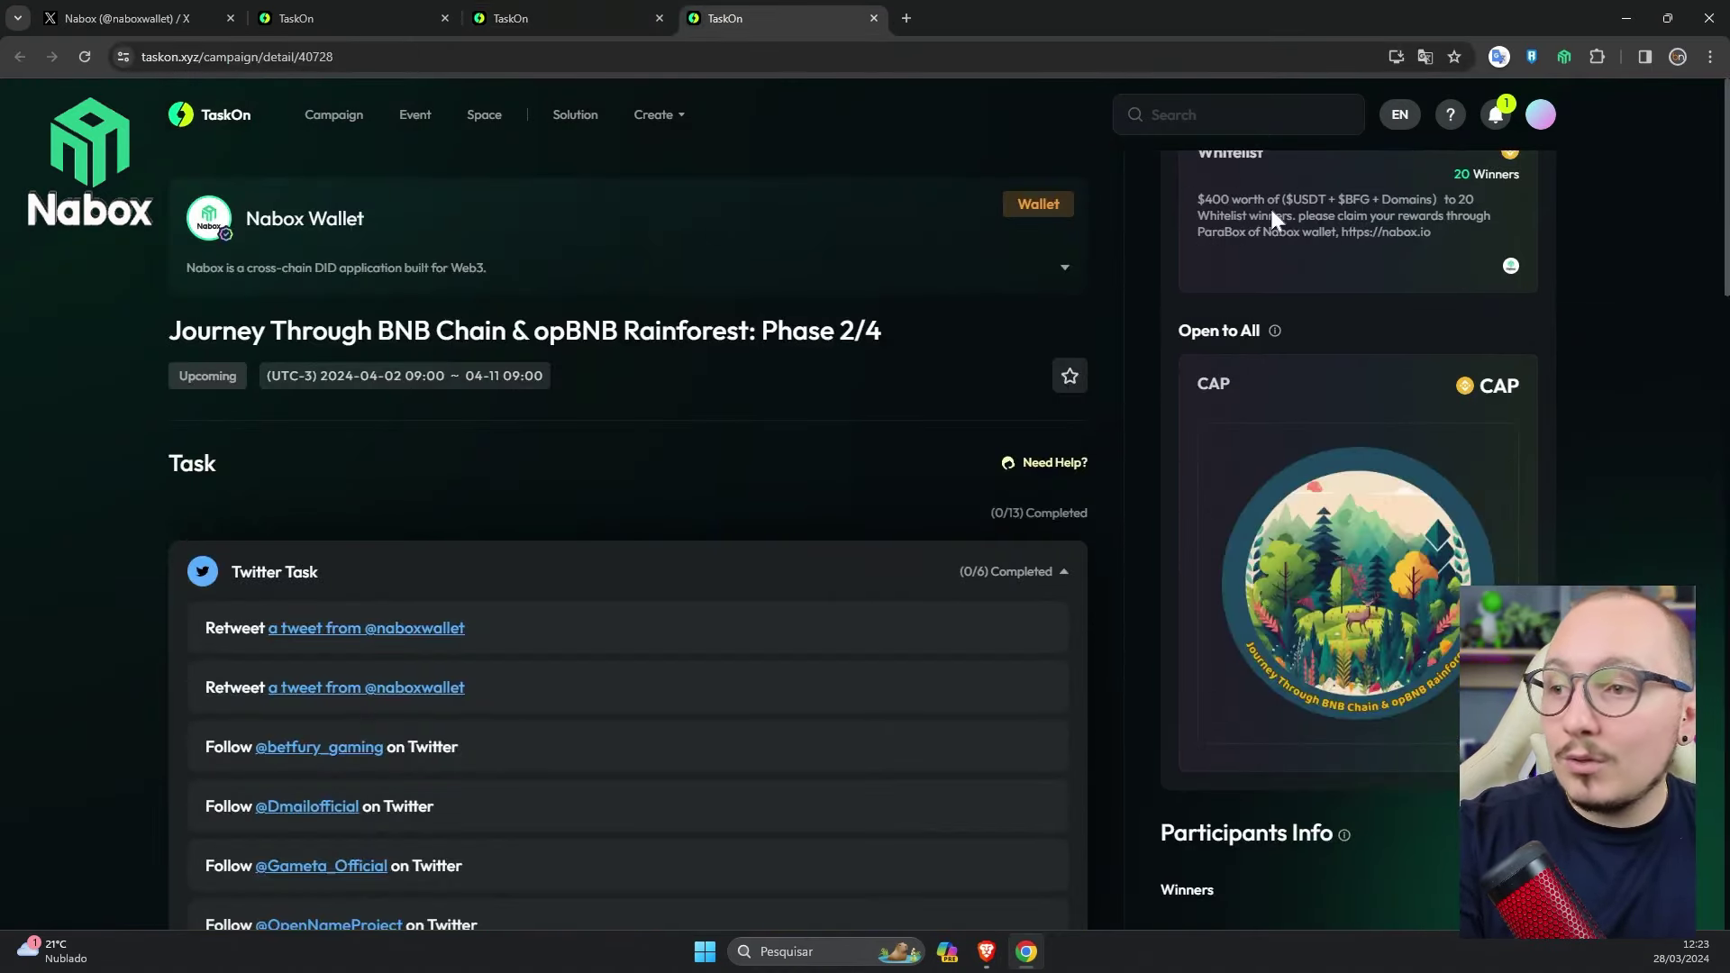
Step: Highlight BFG in the Phase 2 whitelist reward text and scroll through the tasks
{"action": "double_click", "coordinate": [1354, 200]}
{"action": "scroll", "coordinate": [722, 447], "scroll_direction": "down", "scroll_amount": 5}
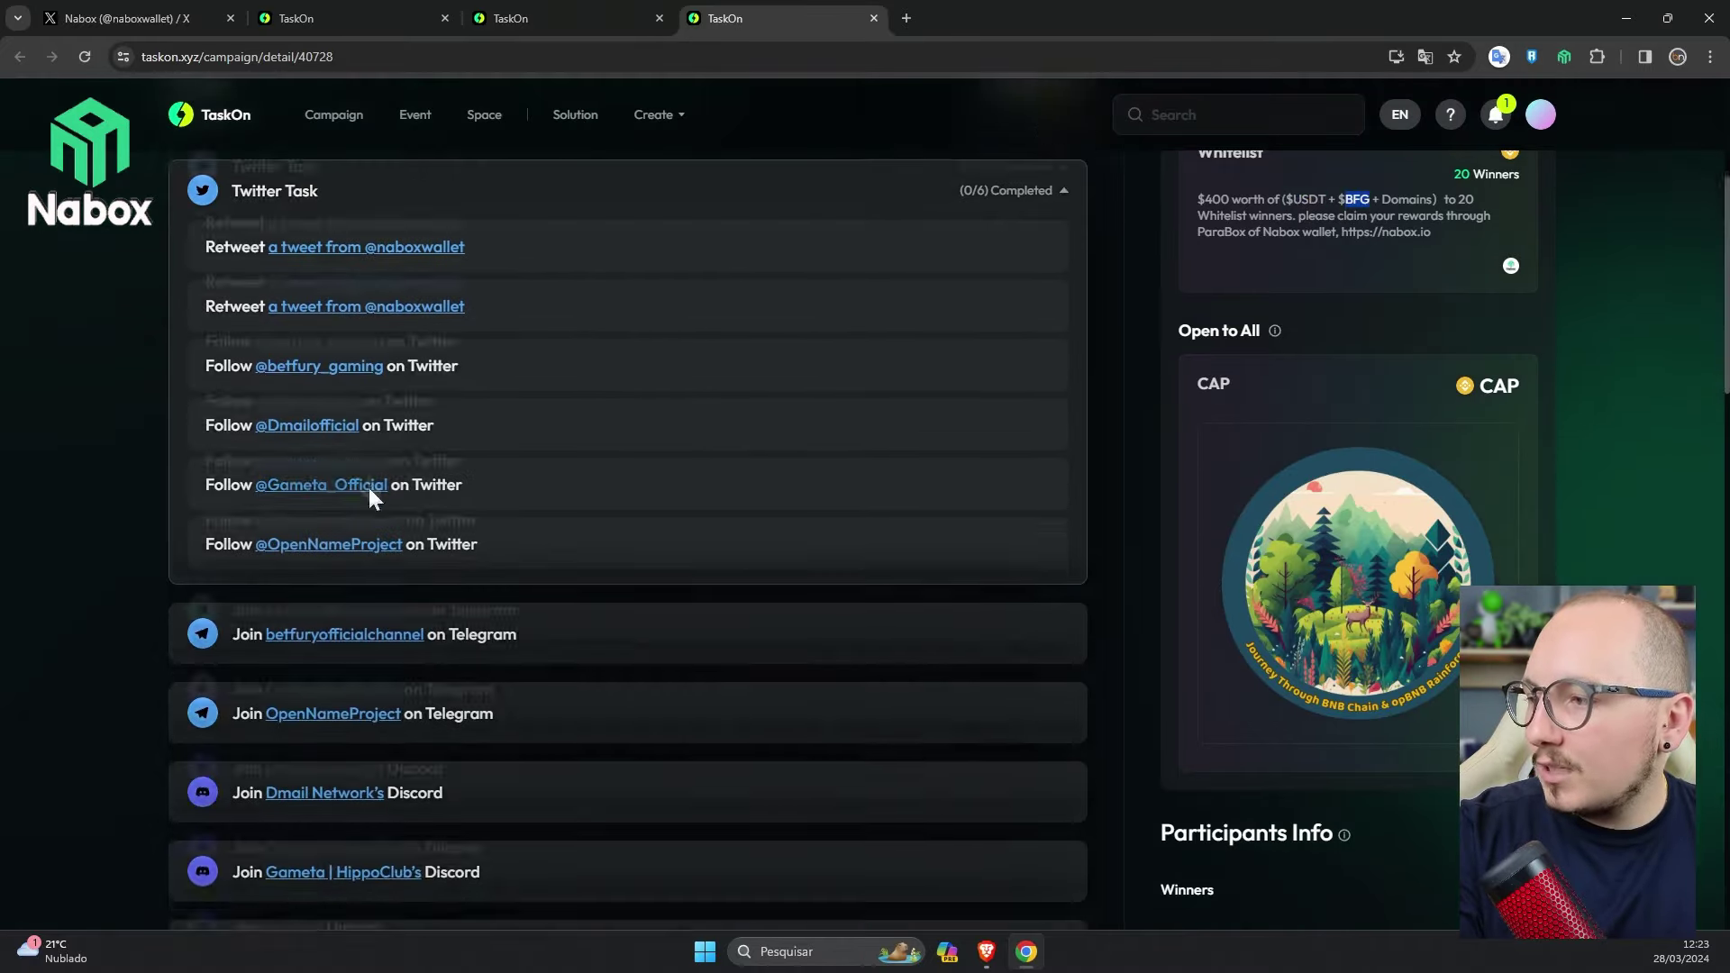
{"action": "scroll", "coordinate": [405, 334], "scroll_direction": "up", "scroll_amount": 2}
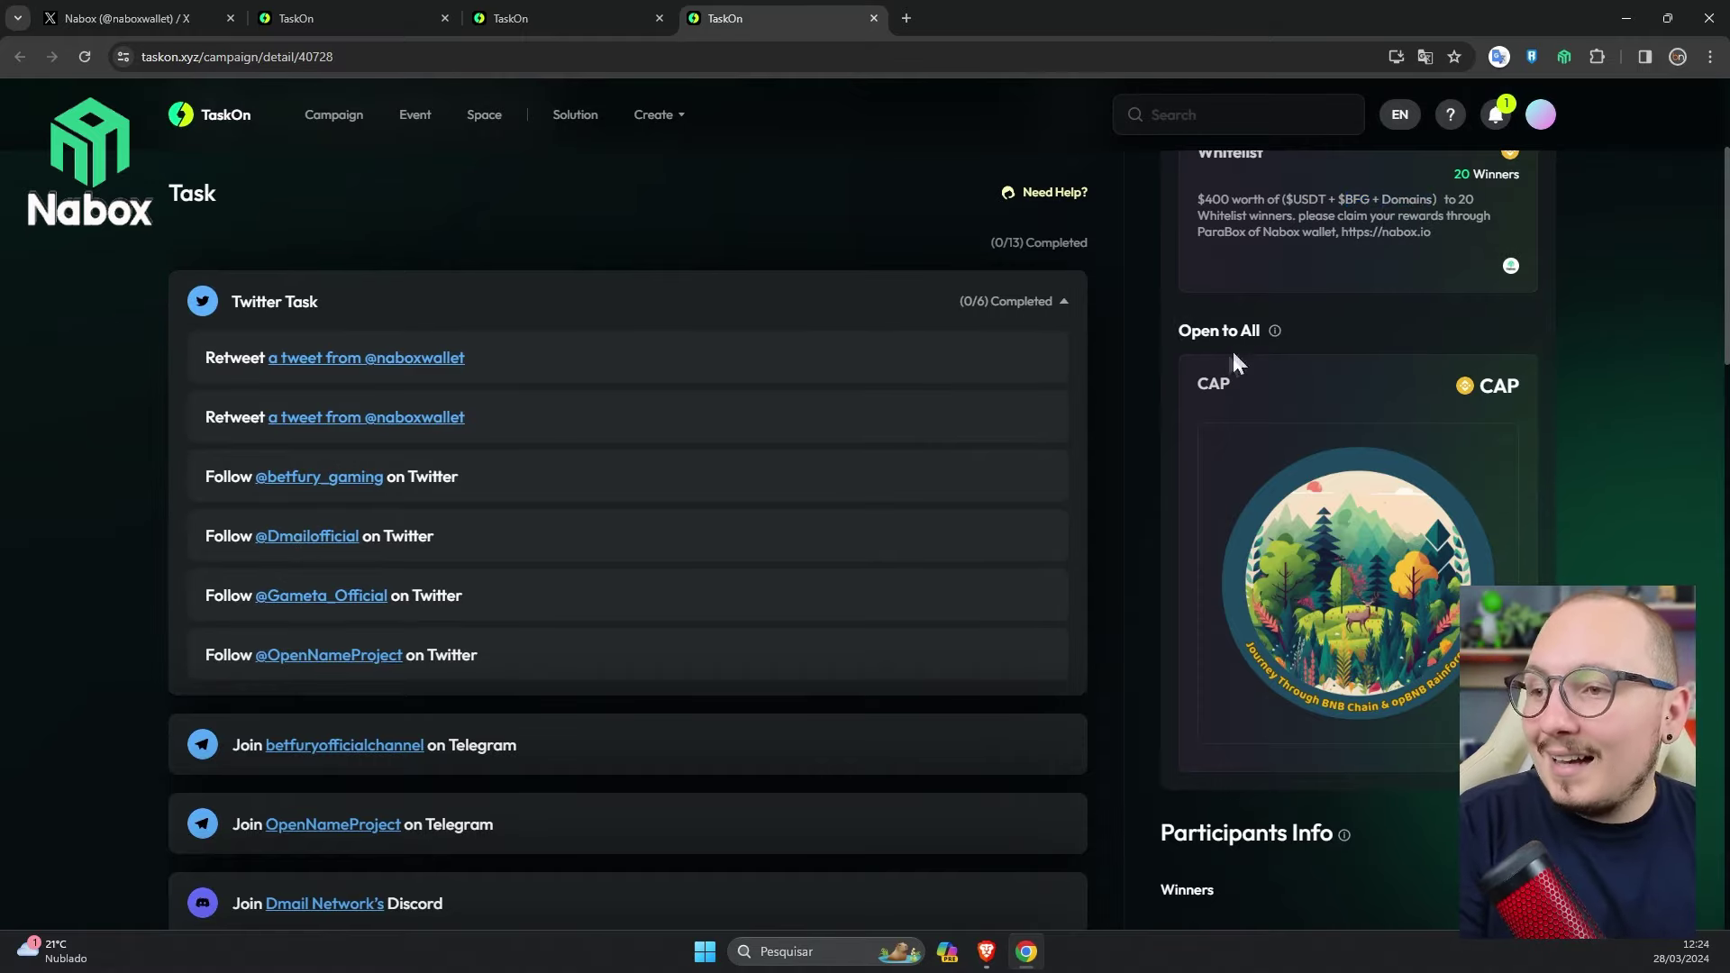
{"action": "scroll", "coordinate": [1231, 349], "scroll_direction": "up", "scroll_amount": 3}
Step: Show the Rainforest event tab and read its Reward Pool rules, including the 2800 USDT grand prize
{"action": "left_click", "coordinate": [347, 17]}
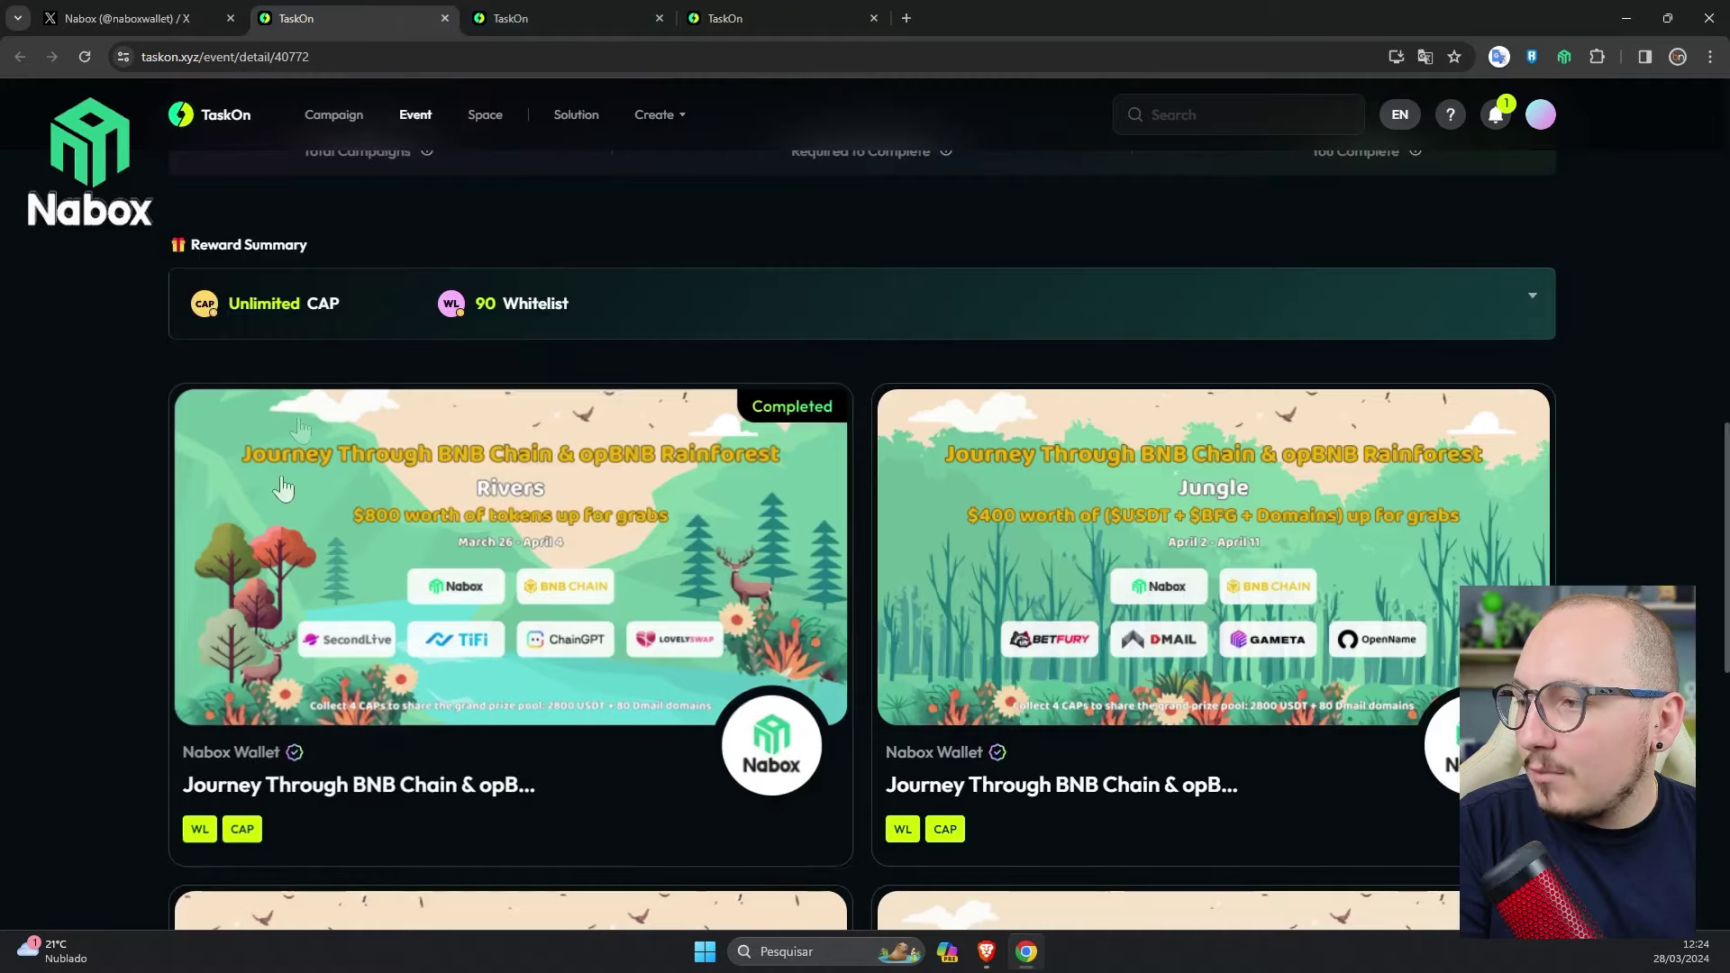
{"action": "scroll", "coordinate": [284, 488], "scroll_direction": "down", "scroll_amount": 2}
{"action": "scroll", "coordinate": [268, 429], "scroll_direction": "up", "scroll_amount": 10}
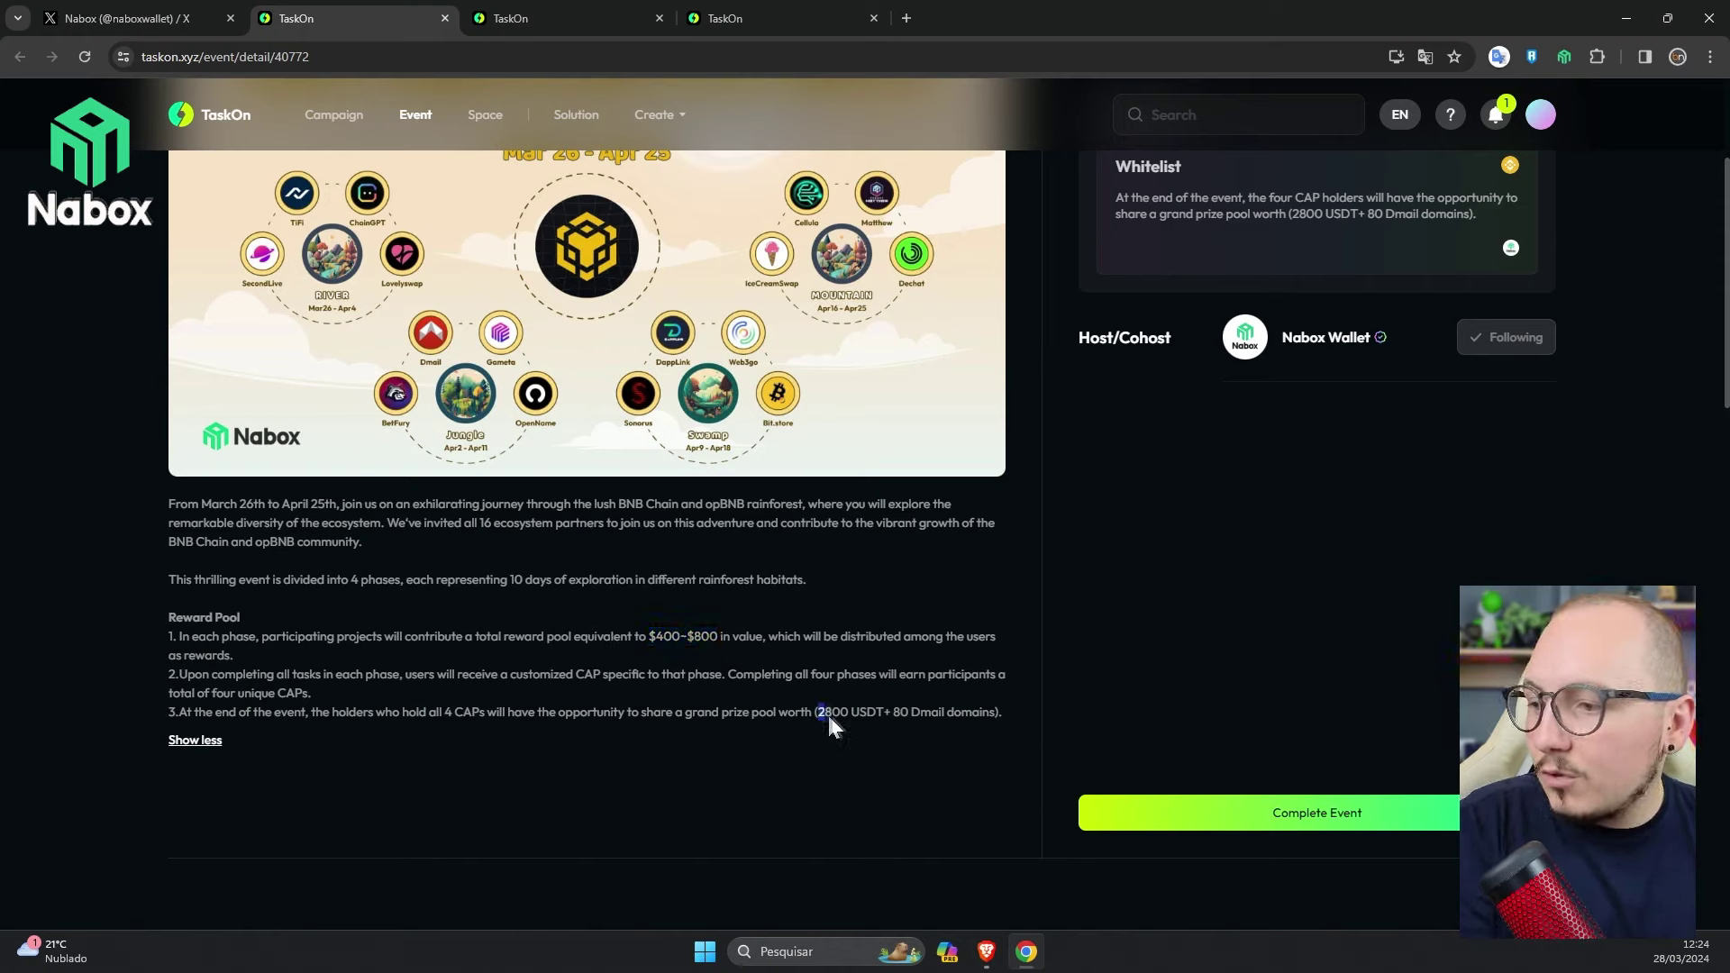
Step: Clear the highlight on the prize amount text
{"action": "left_click", "coordinate": [897, 721]}
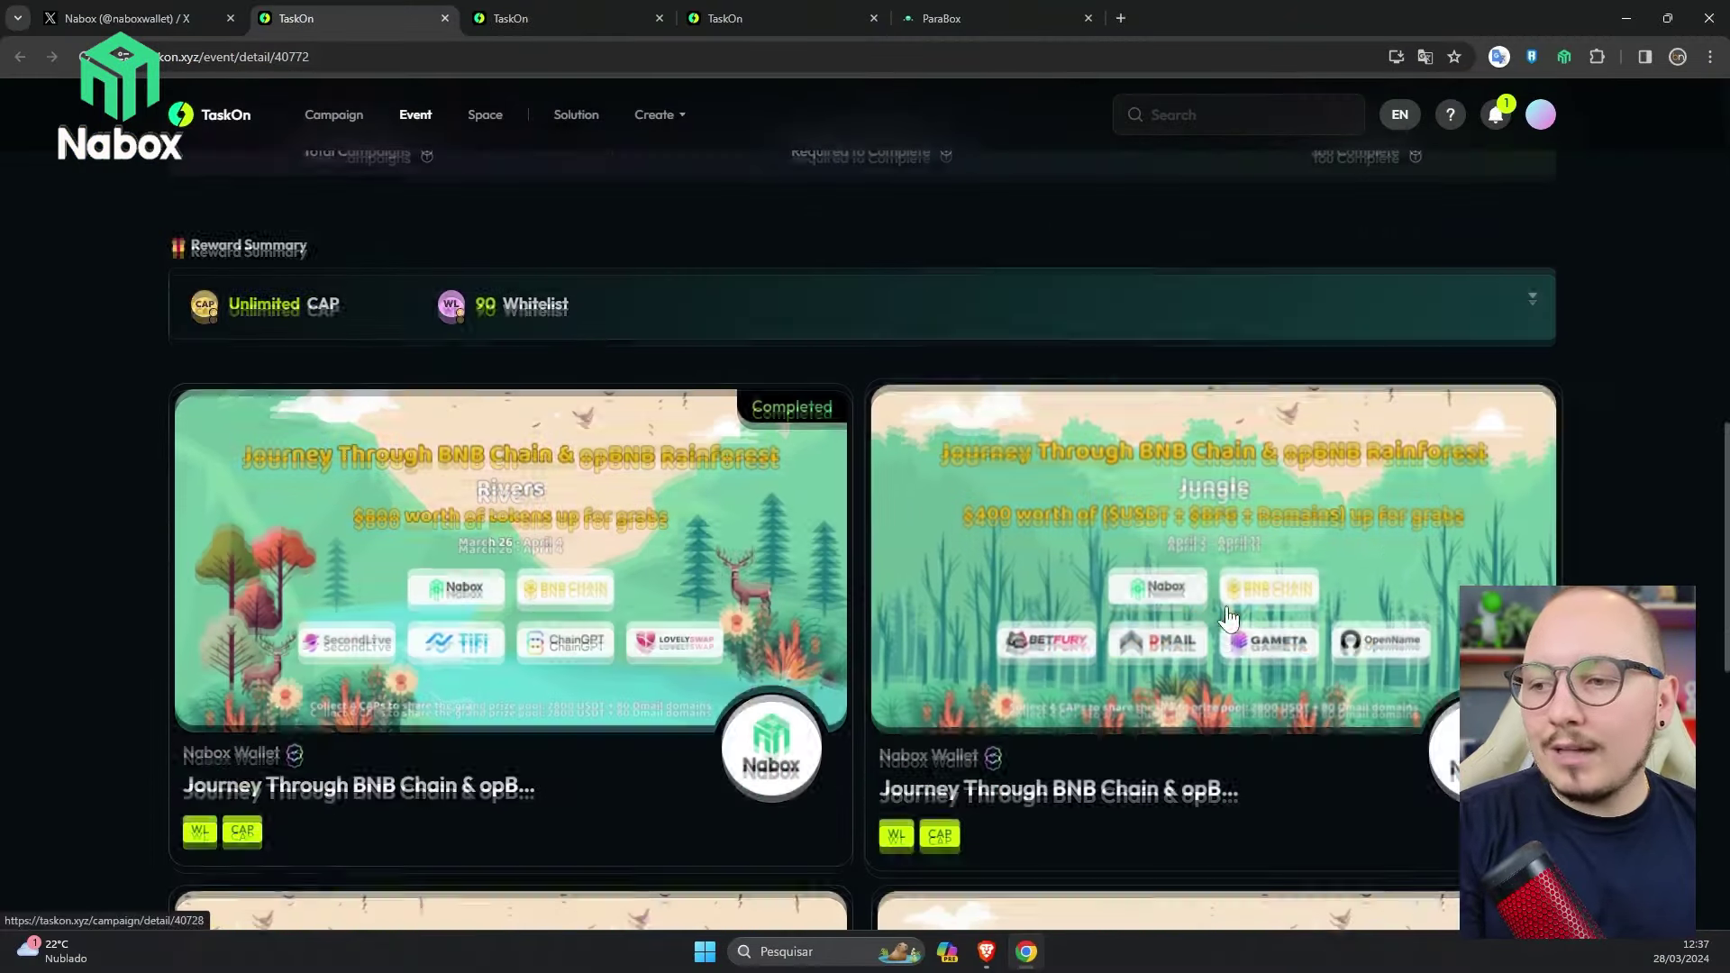
{"action": "scroll", "coordinate": [1230, 620], "scroll_direction": "down", "scroll_amount": 4}
Step: Scroll up from the Campaign List to the banner showing the $5200 prize pool and 28 days left
{"action": "scroll", "coordinate": [1186, 613], "scroll_direction": "up", "scroll_amount": 4}
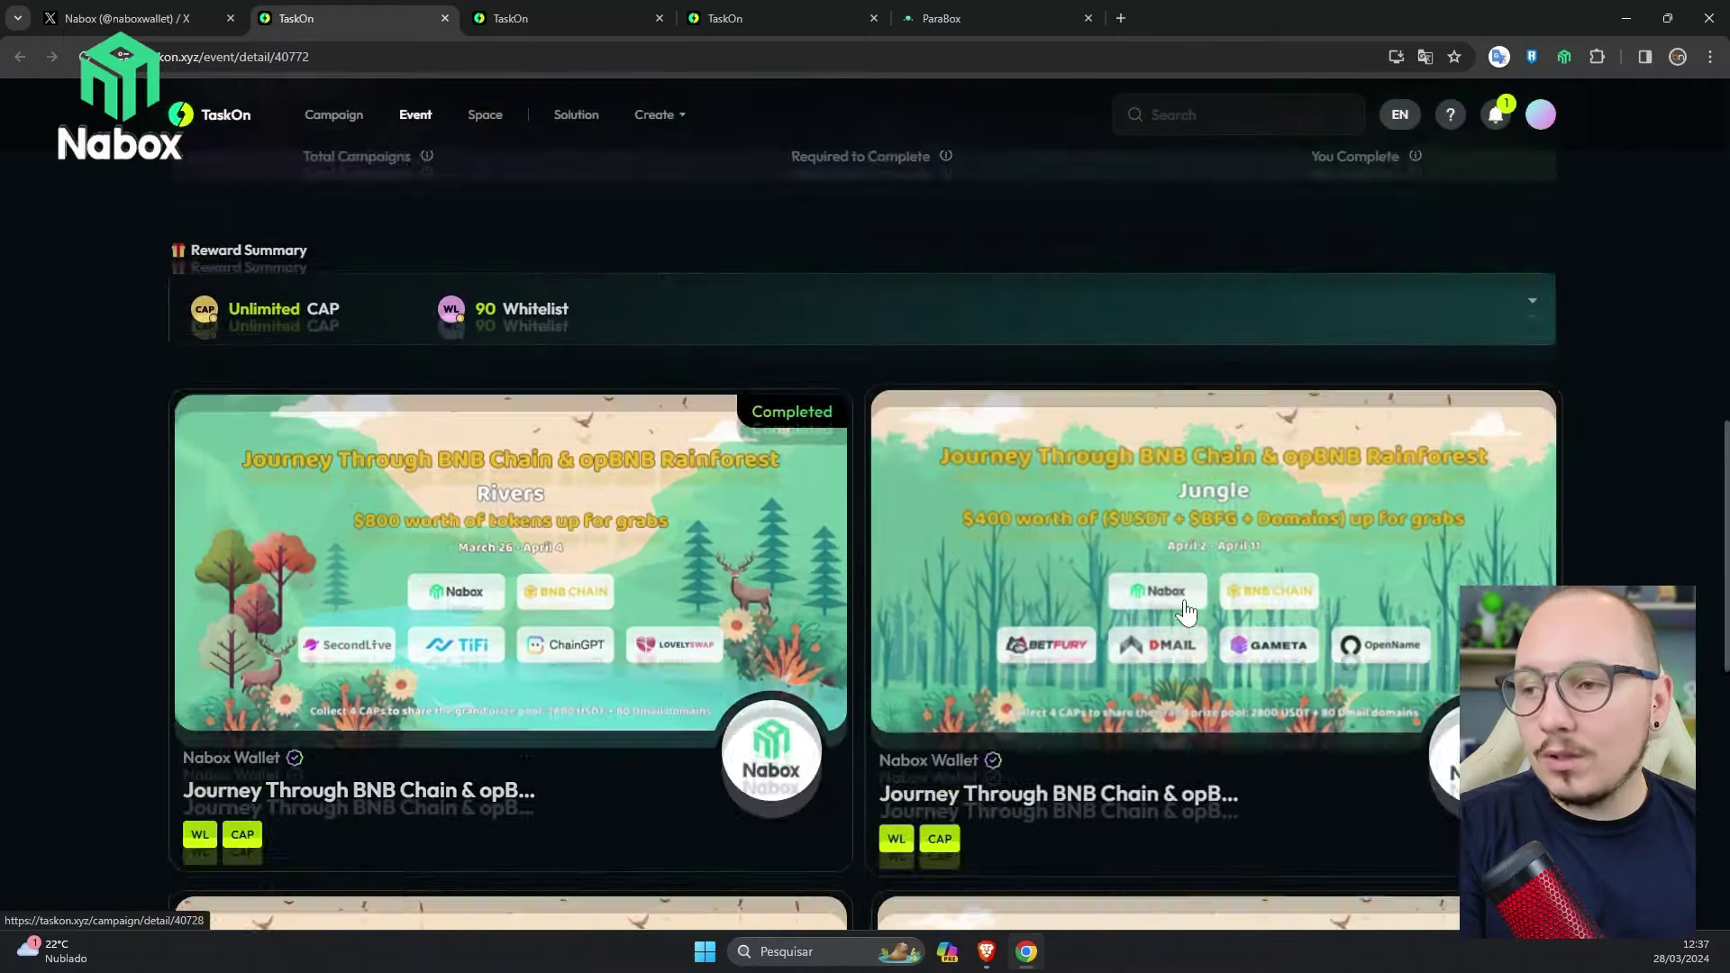
{"action": "scroll", "coordinate": [1241, 561], "scroll_direction": "up", "scroll_amount": 5}
{"action": "scroll", "coordinate": [1273, 487], "scroll_direction": "up", "scroll_amount": 3}
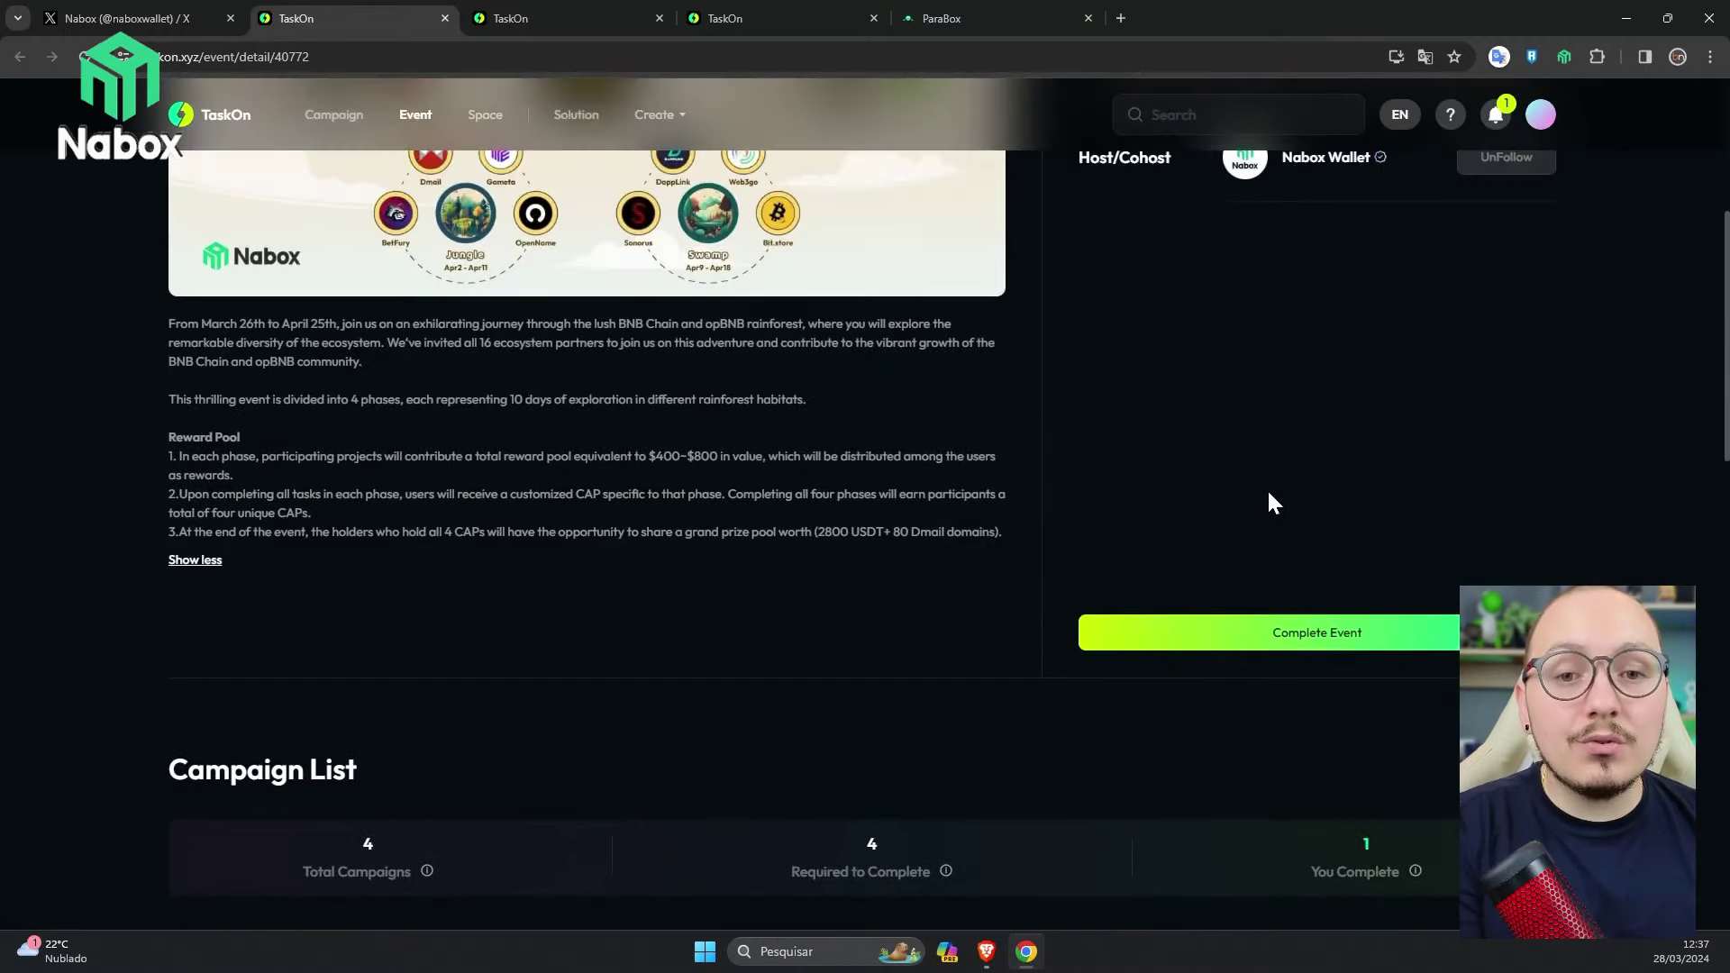
{"action": "scroll", "coordinate": [1271, 501], "scroll_direction": "up", "scroll_amount": 2}
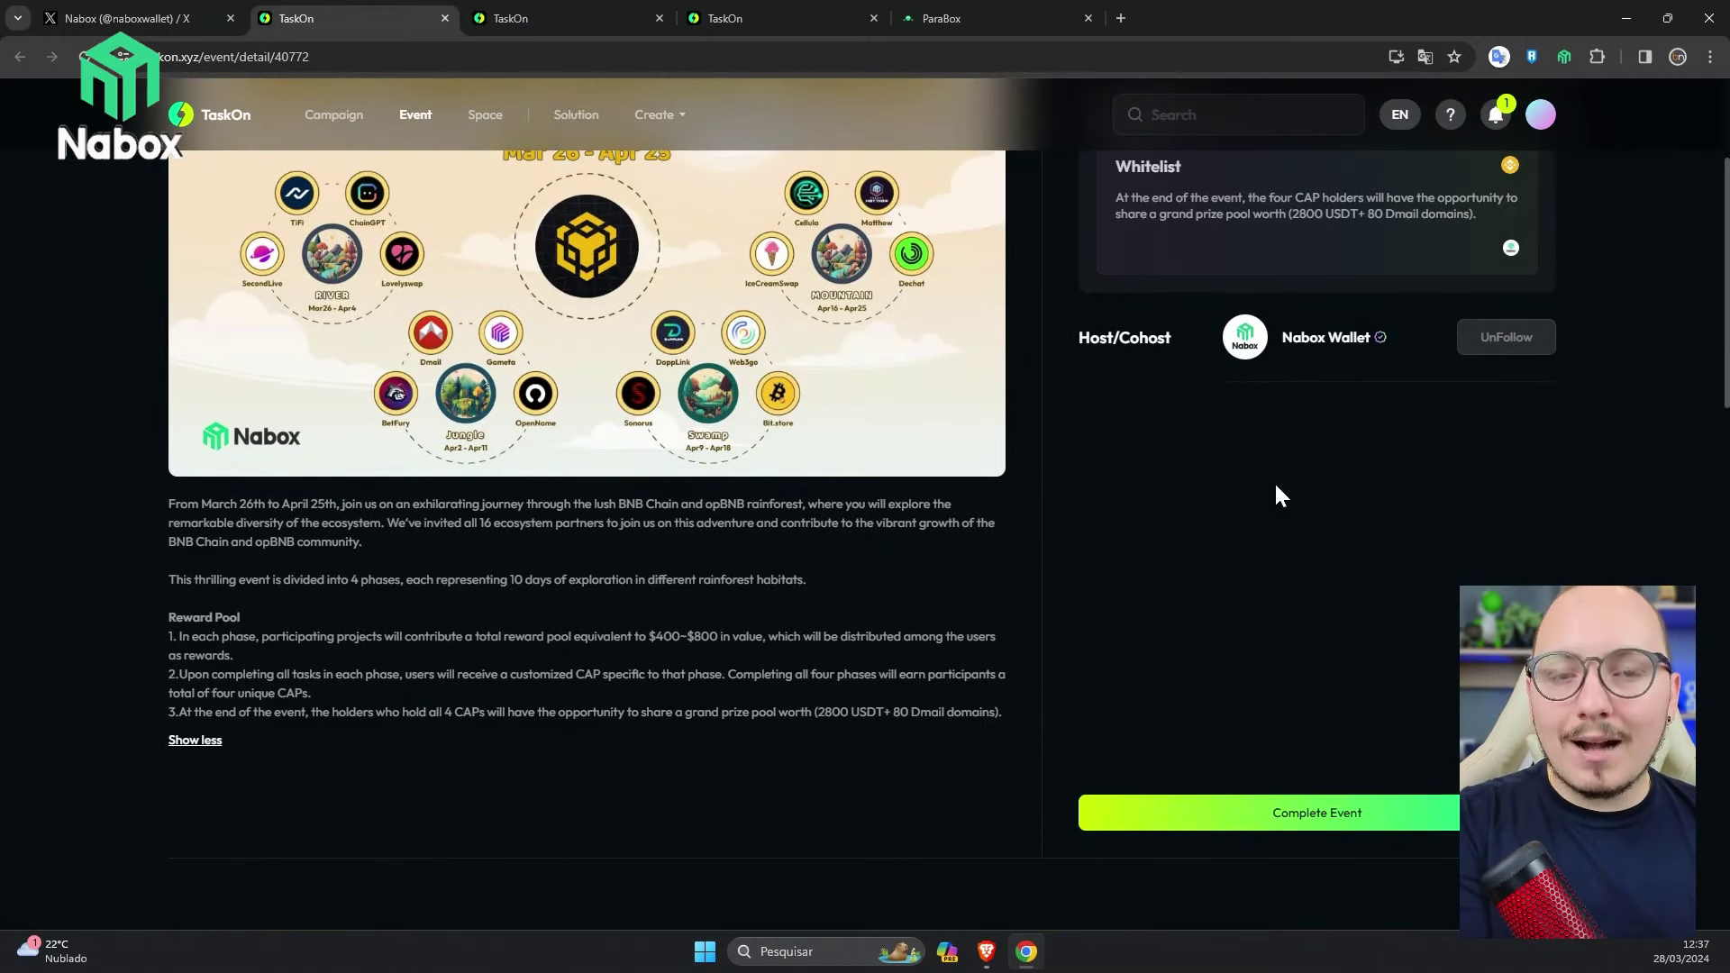
{"action": "scroll", "coordinate": [1101, 516], "scroll_direction": "up", "scroll_amount": 2}
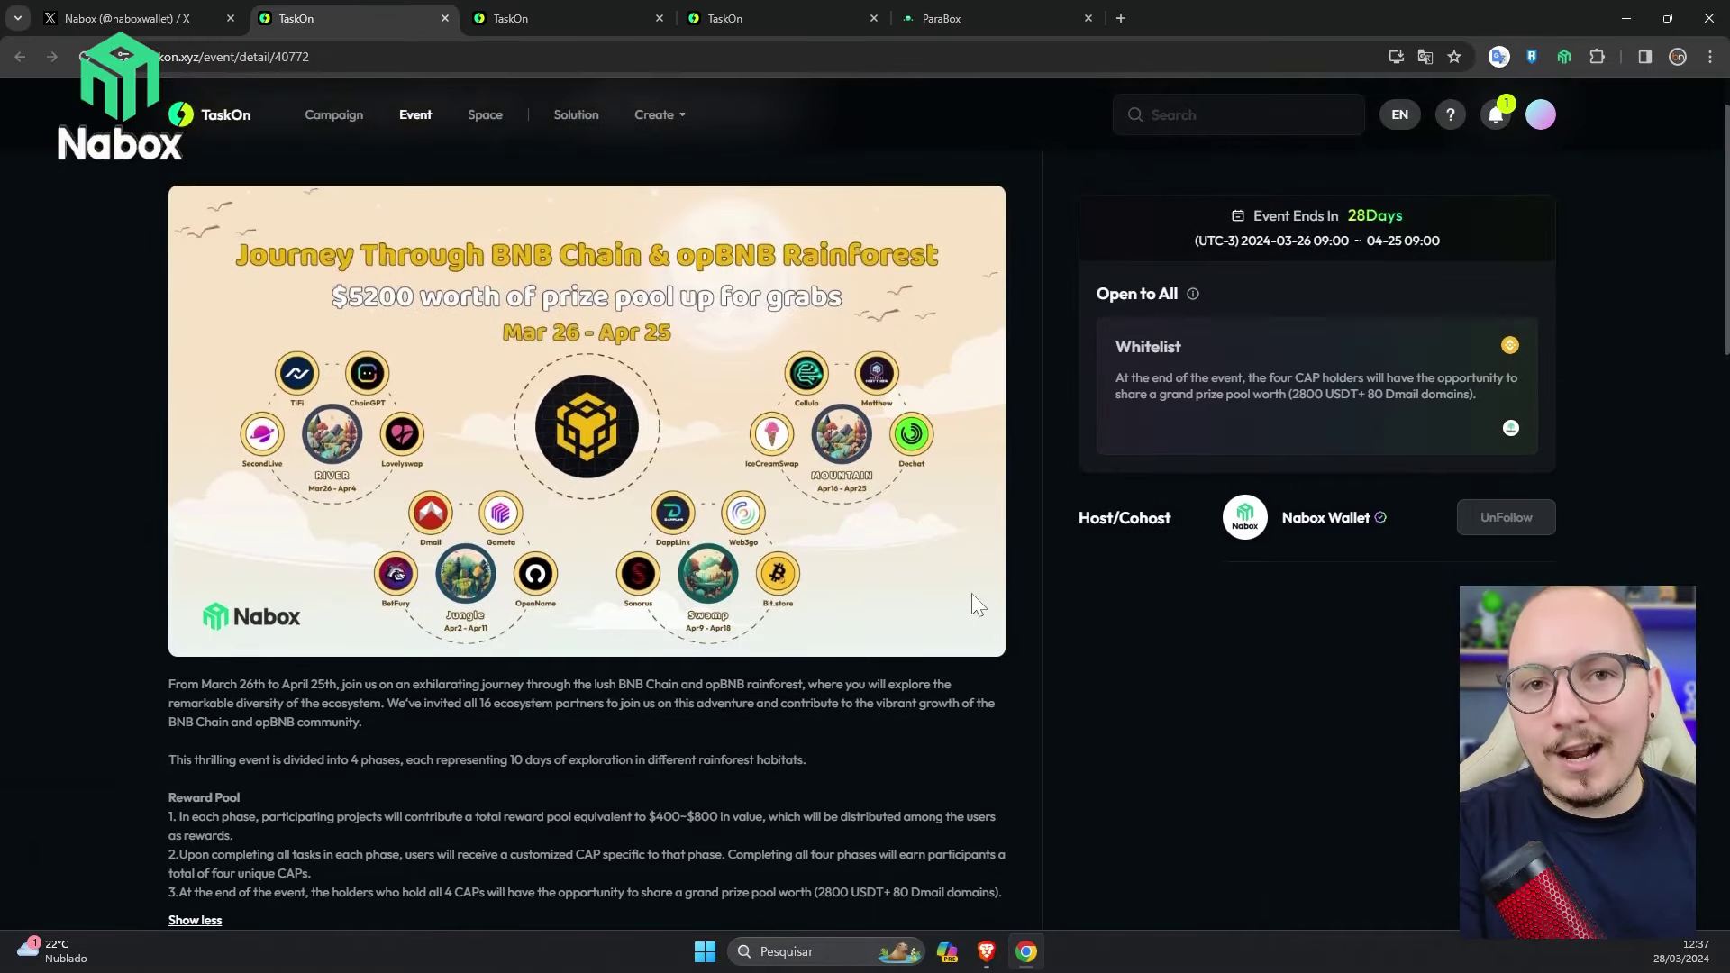